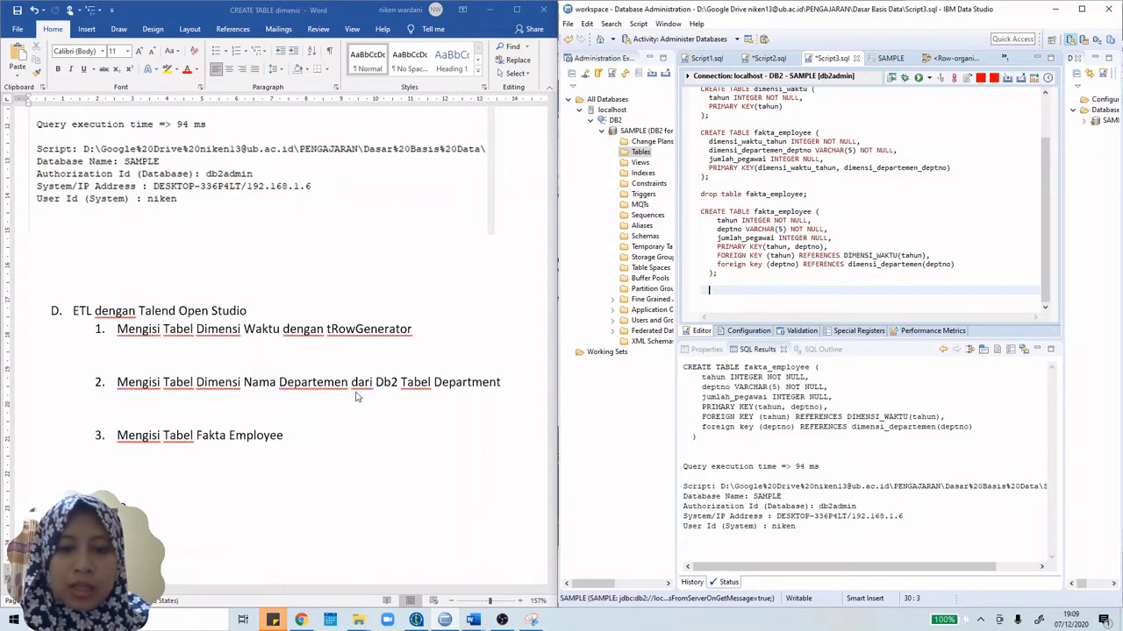
Step: Bring Talend Open Studio, showing the trowgeneratewaktu job, in front of IBM Data Studio
left_click(503, 620)
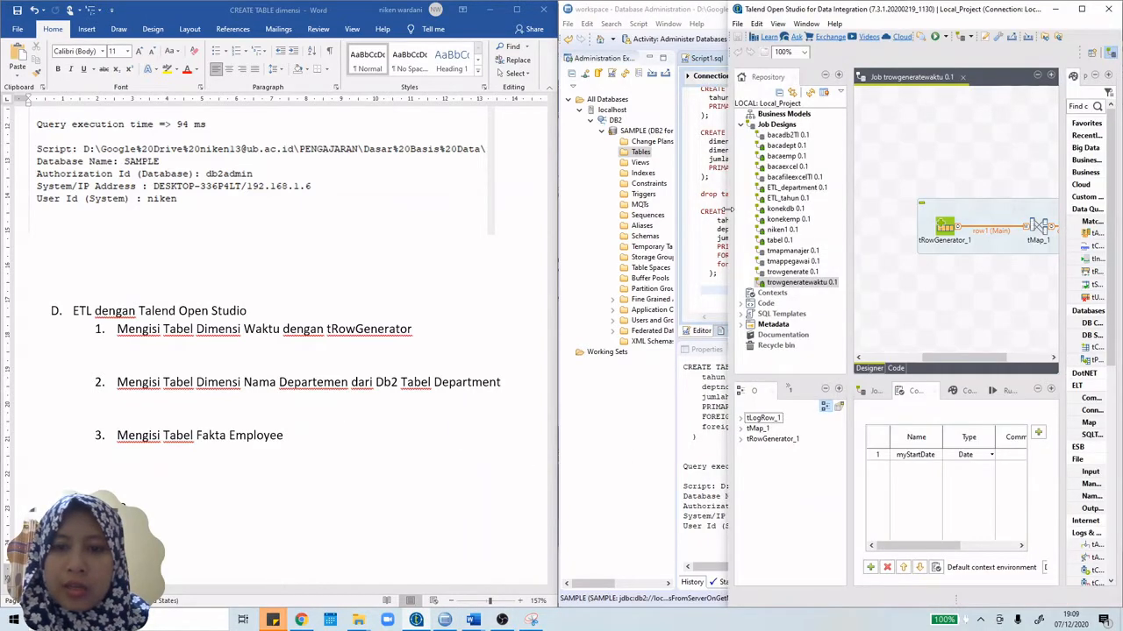
Step: Widen Talend across the right half and open the empty ETL_tahun 0.1 job from Job Designs
left_click_drag(733, 217, 525, 215)
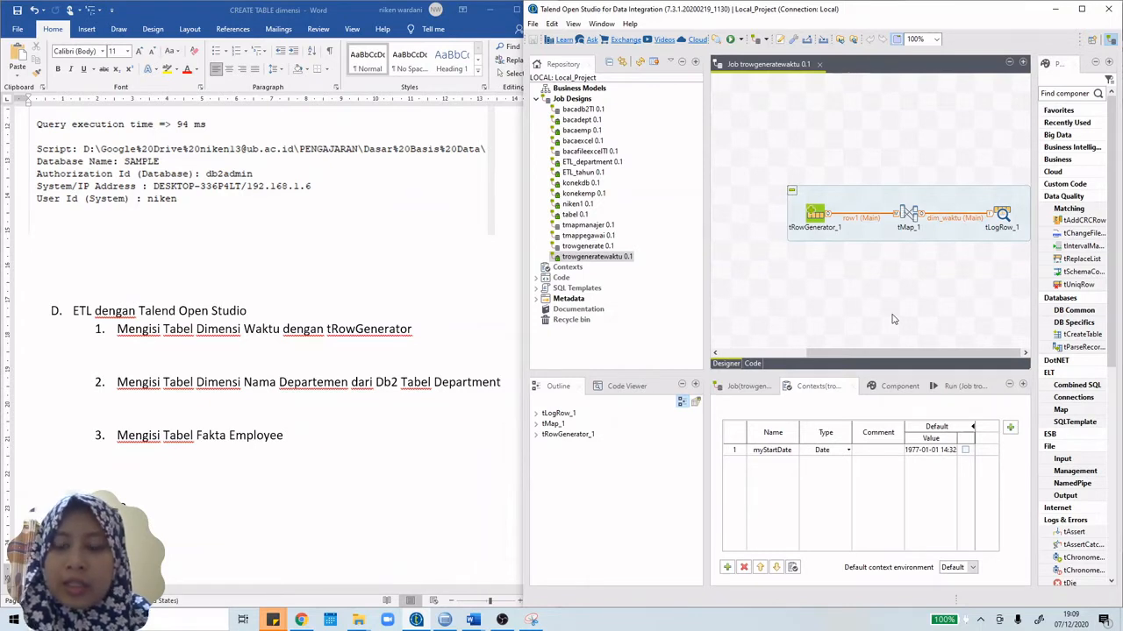
left_click(585, 102)
right_click(585, 103)
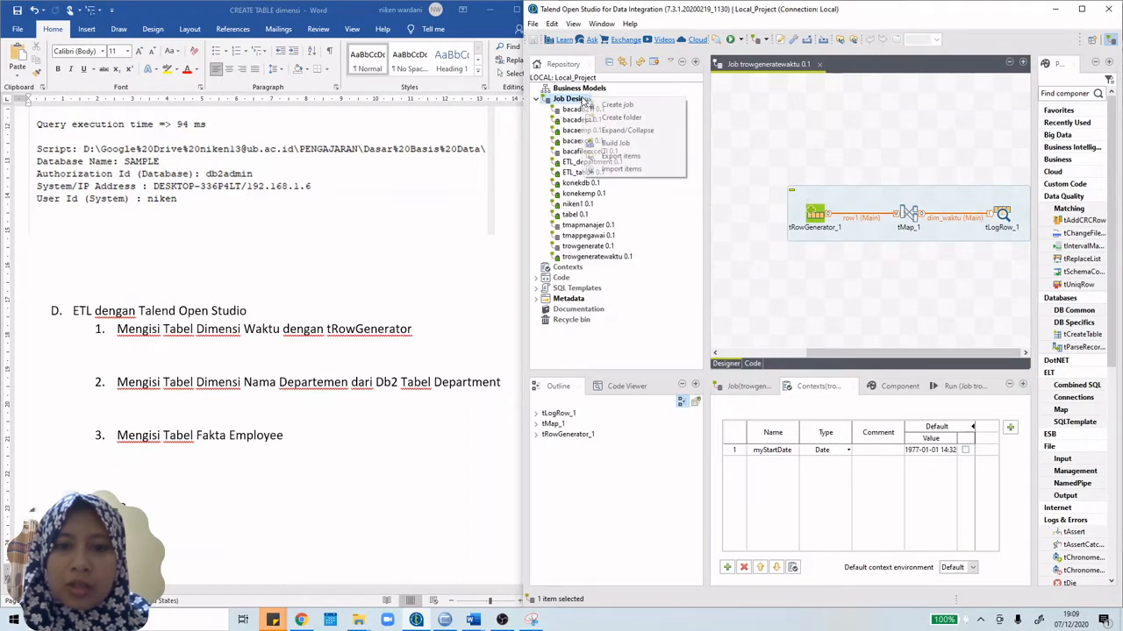
left_click(569, 173)
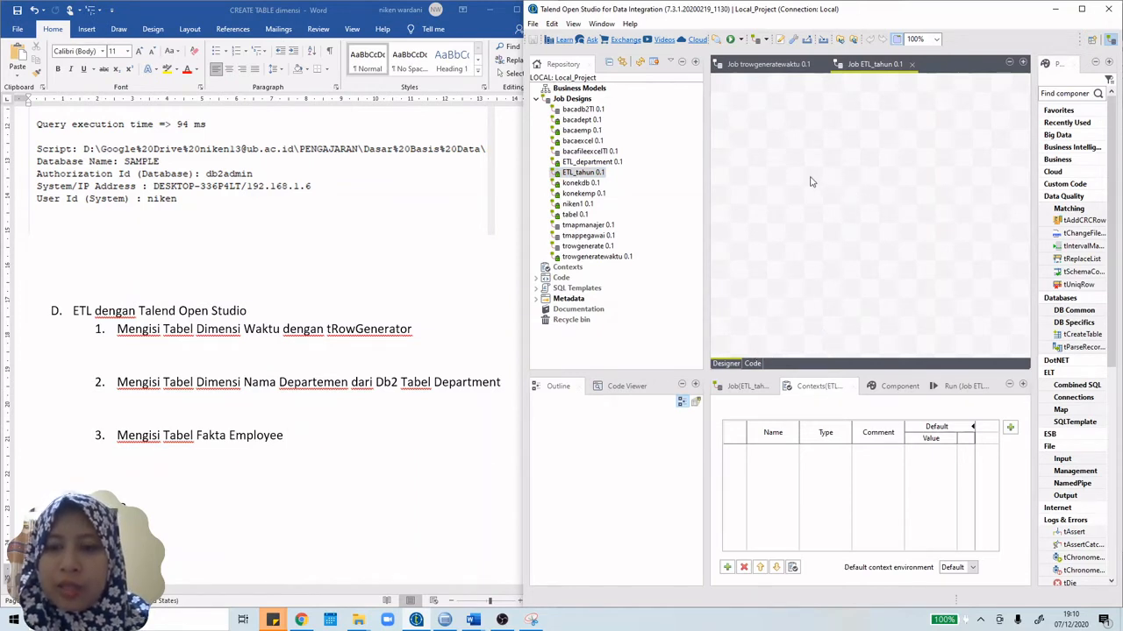
Step: Place a tRowGenerator component on the ETL_tahun canvas via 'trow', leaving its editor unchanged
type("trow")
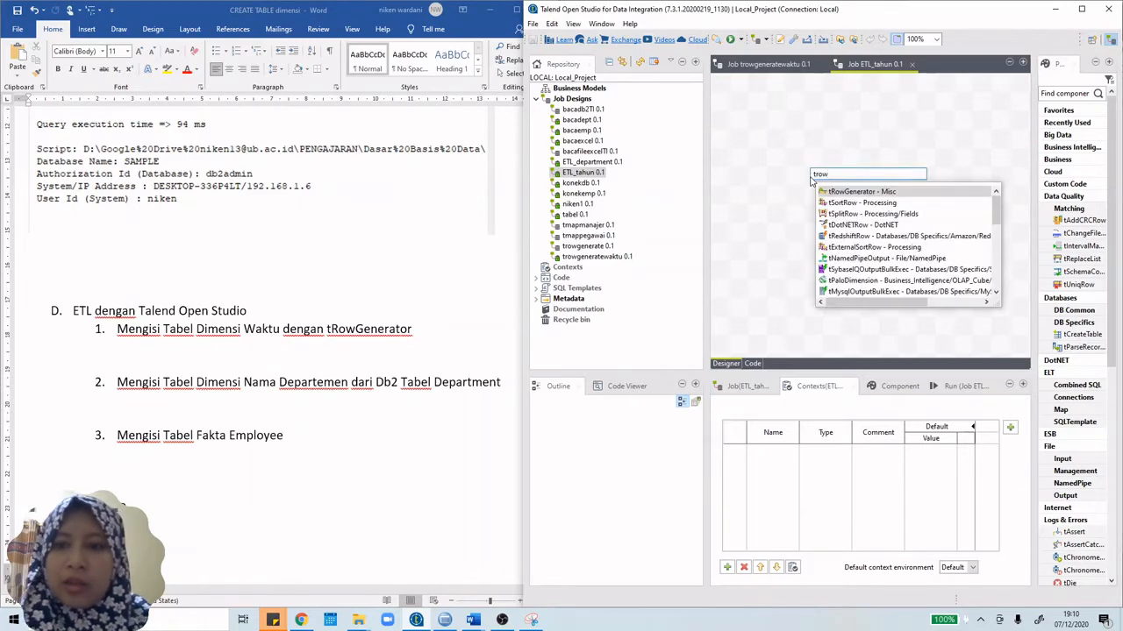
double_click(842, 193)
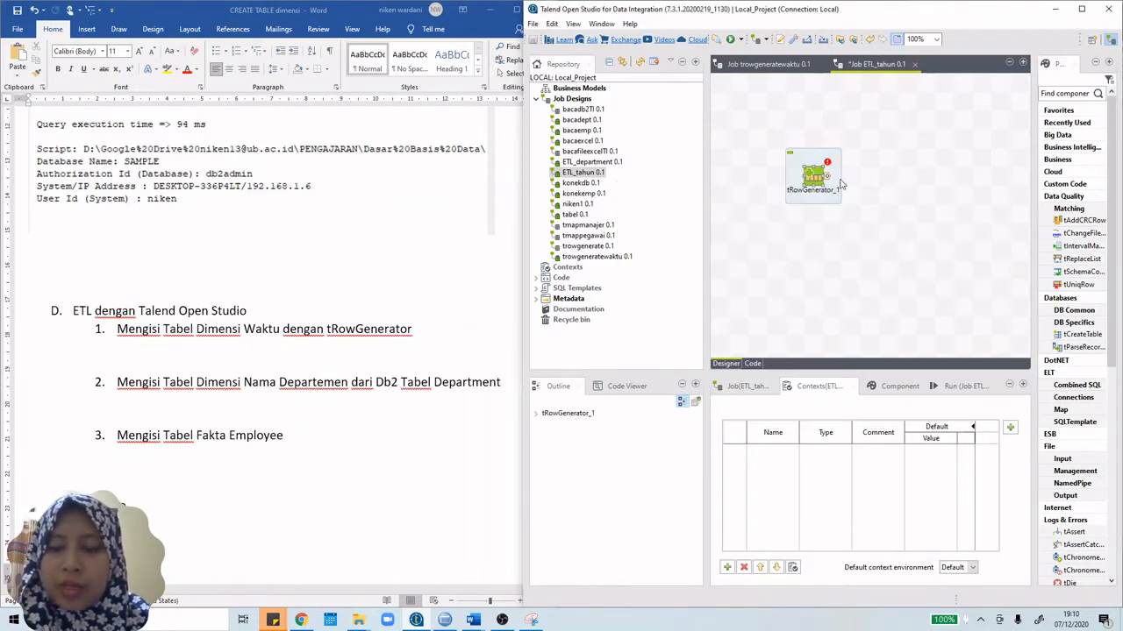
double_click(813, 176)
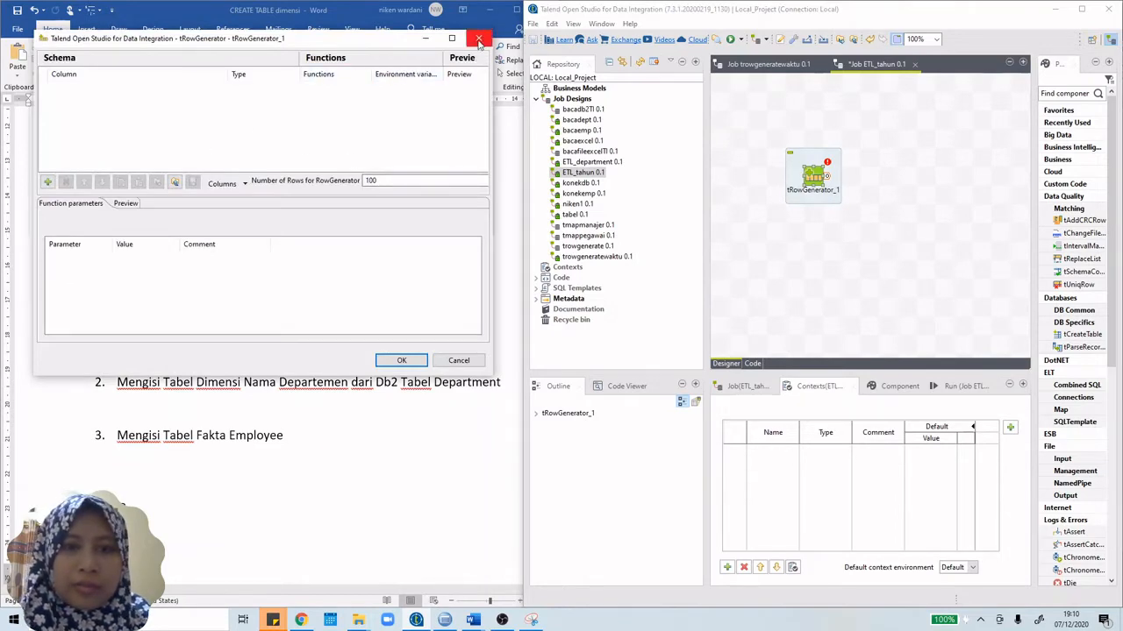
left_click(478, 38)
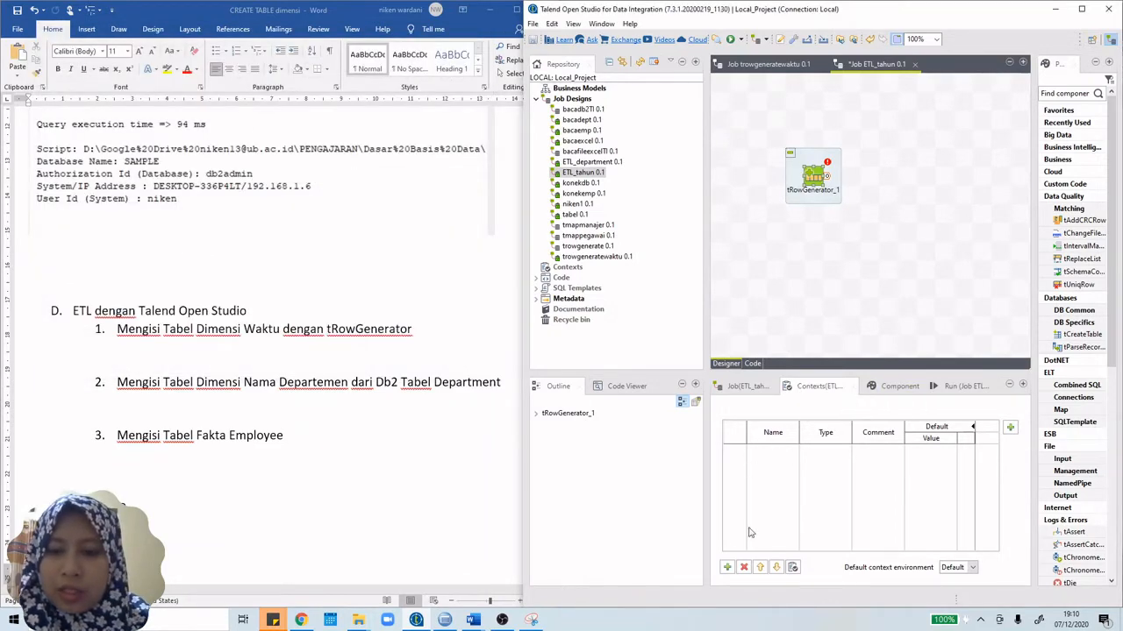
Step: Add a new context variable named MyStarDate to the ETL_tahun job
left_click(727, 567)
left_click(787, 451)
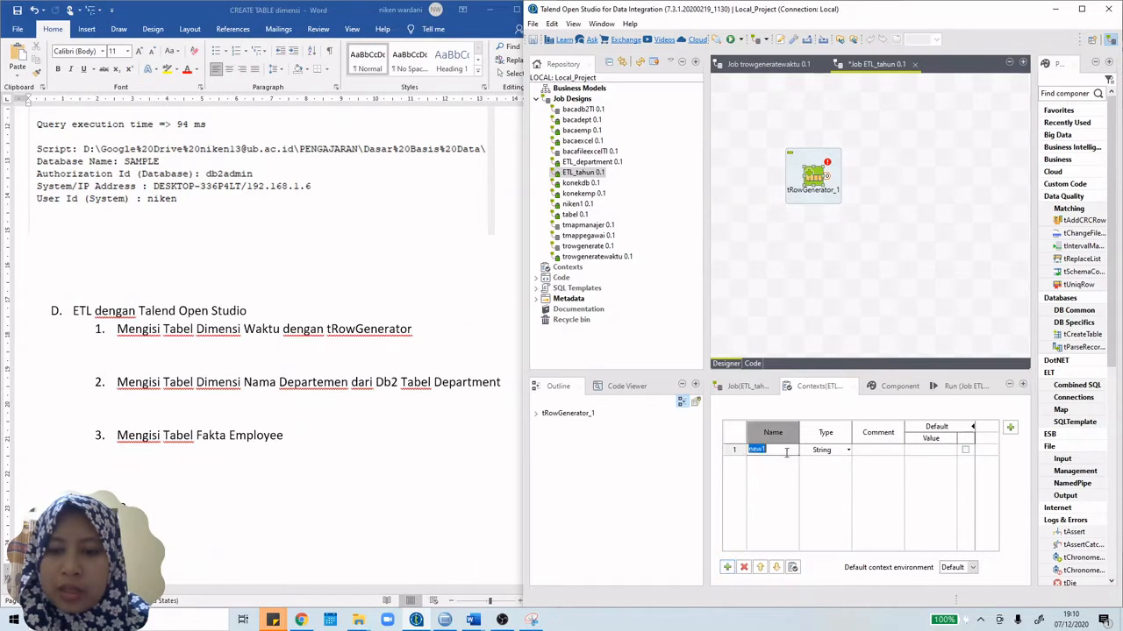
type("MyStarDate")
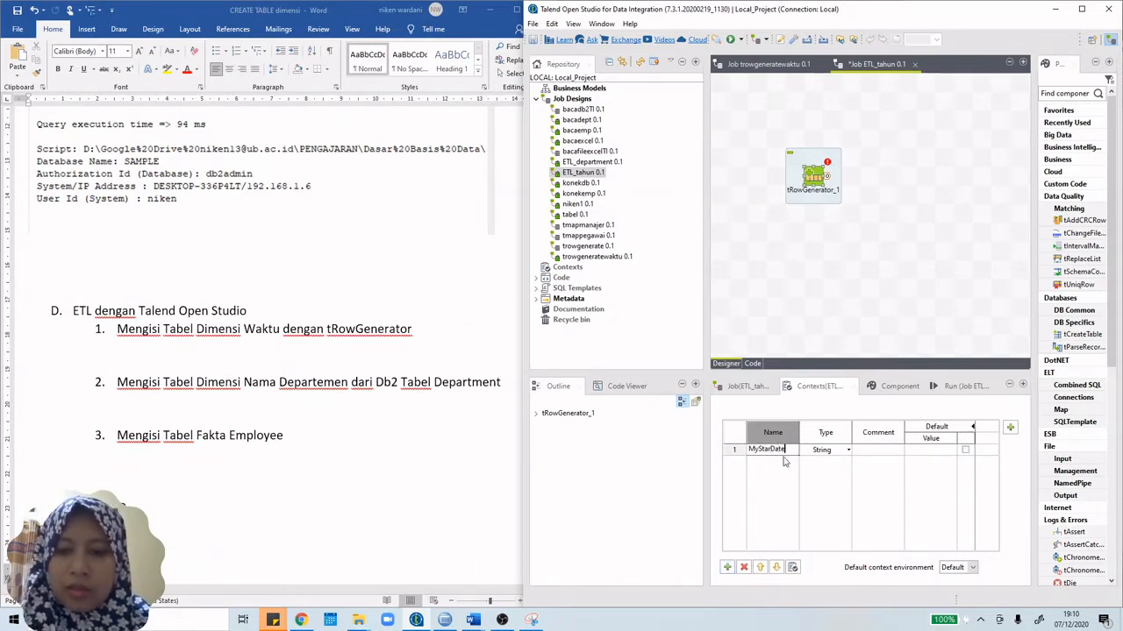
left_click(858, 497)
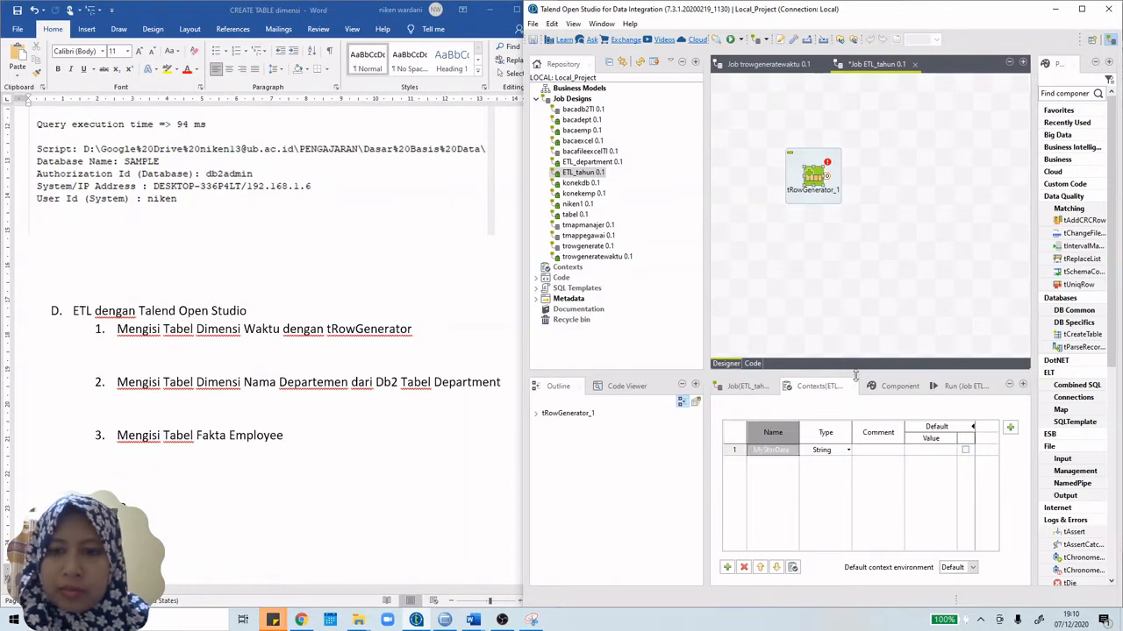
left_click(789, 64)
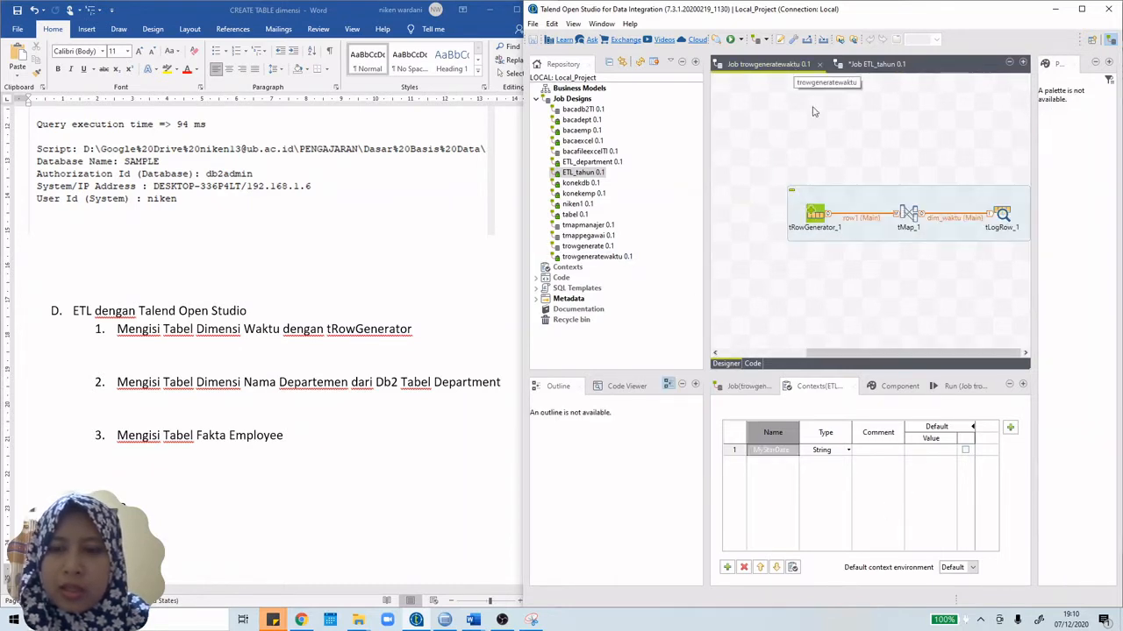
left_click(874, 64)
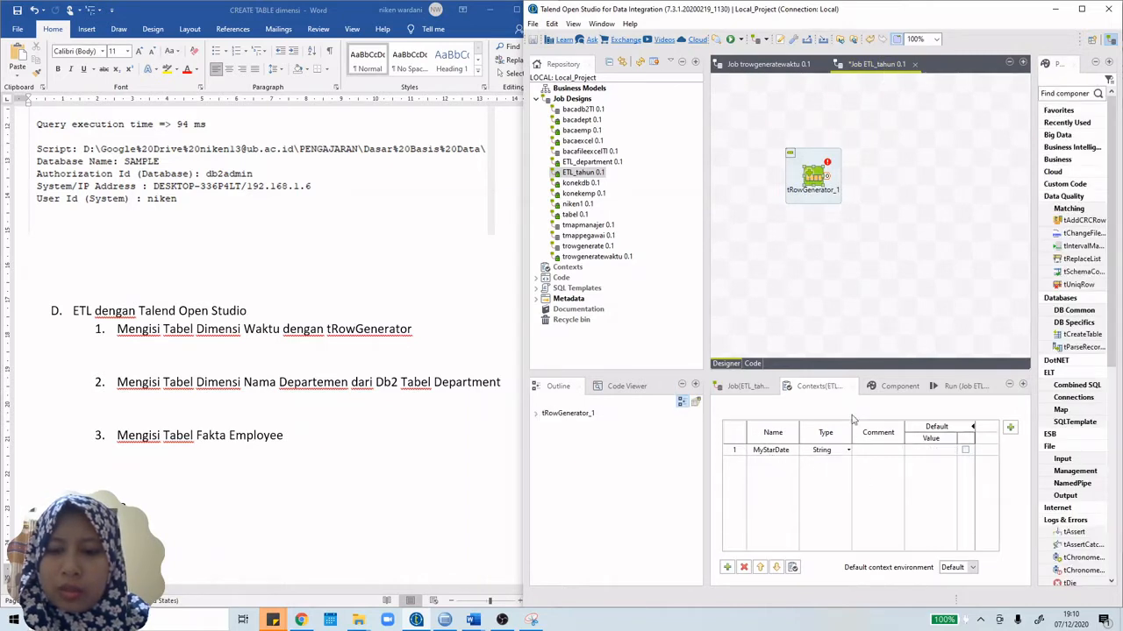
Step: Set MyStarDate's type to Date, then go to the SQL script in IBM Data Studio
left_click(848, 449)
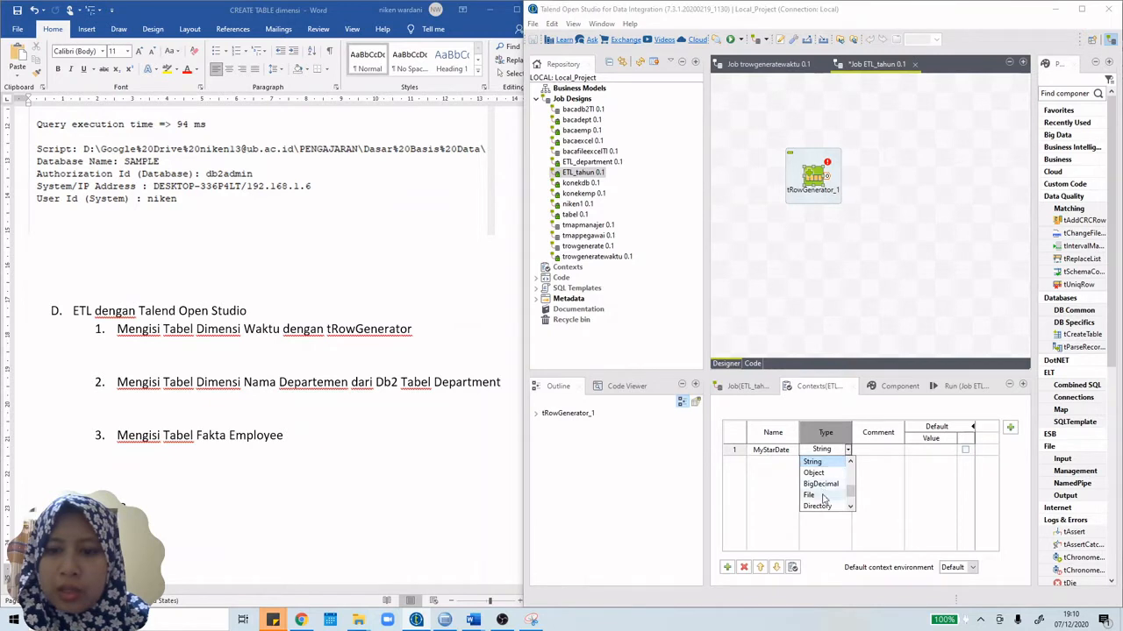
scroll(820, 496, "down", 1)
scroll(820, 496, "down", 3)
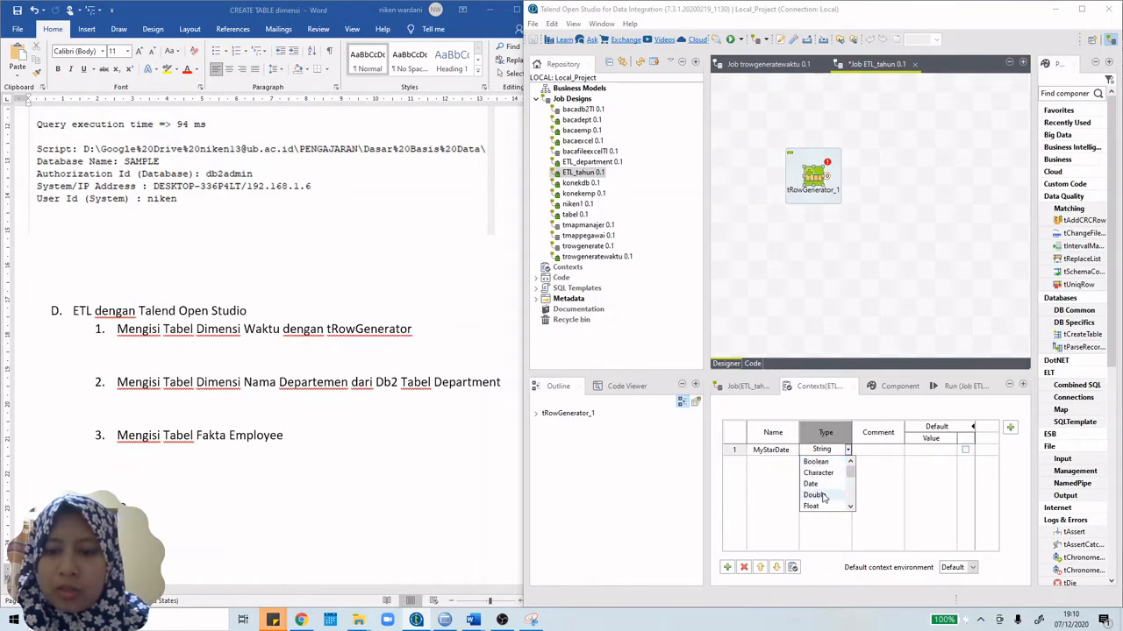
left_click(823, 491)
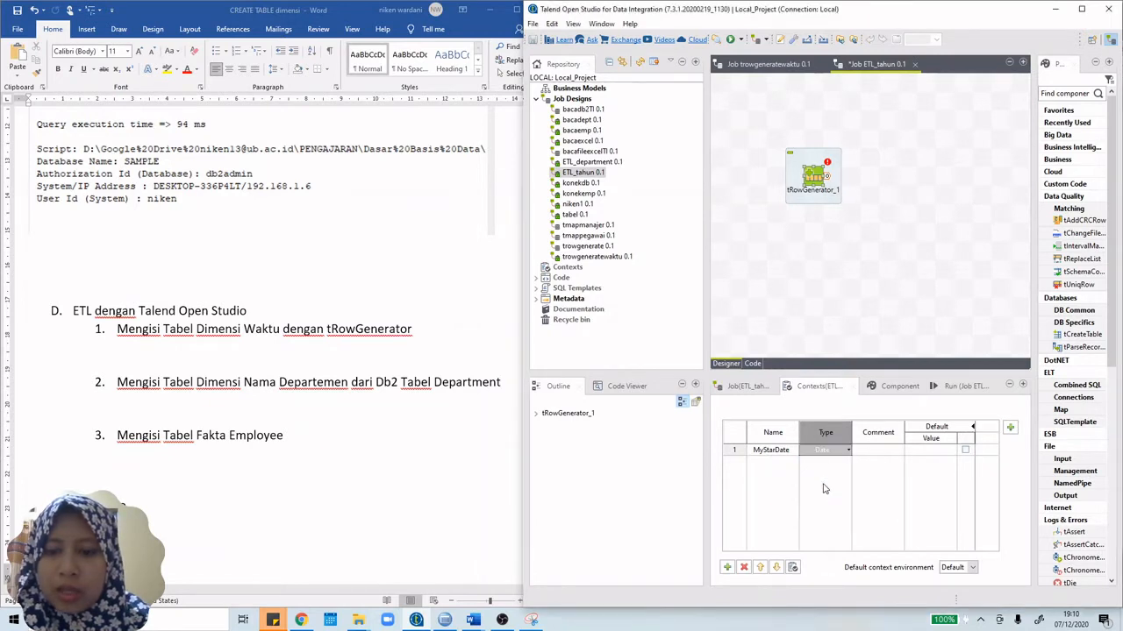
left_click(952, 450)
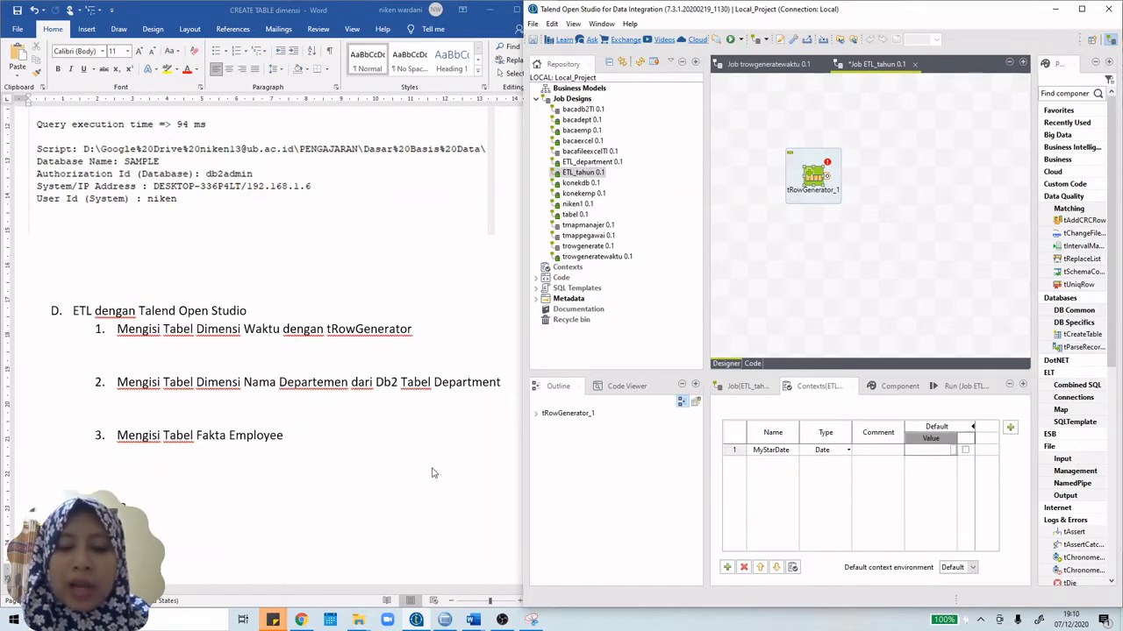
left_click(444, 621)
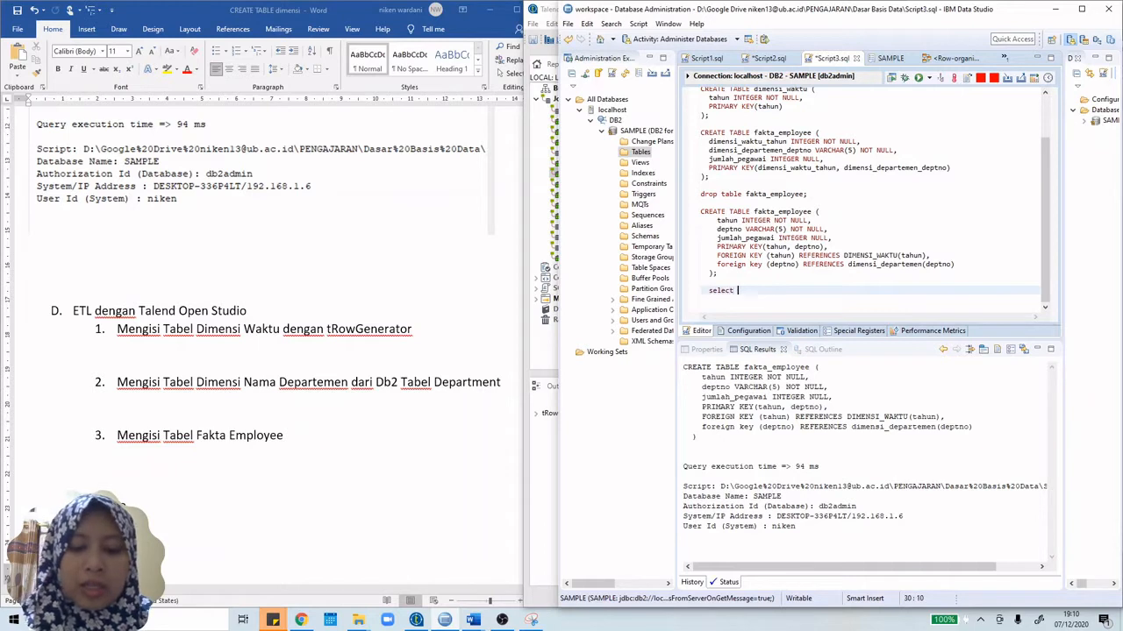
Step: Write and run a query selecting hiredate from the employee table in ascending order
type("hiredate")
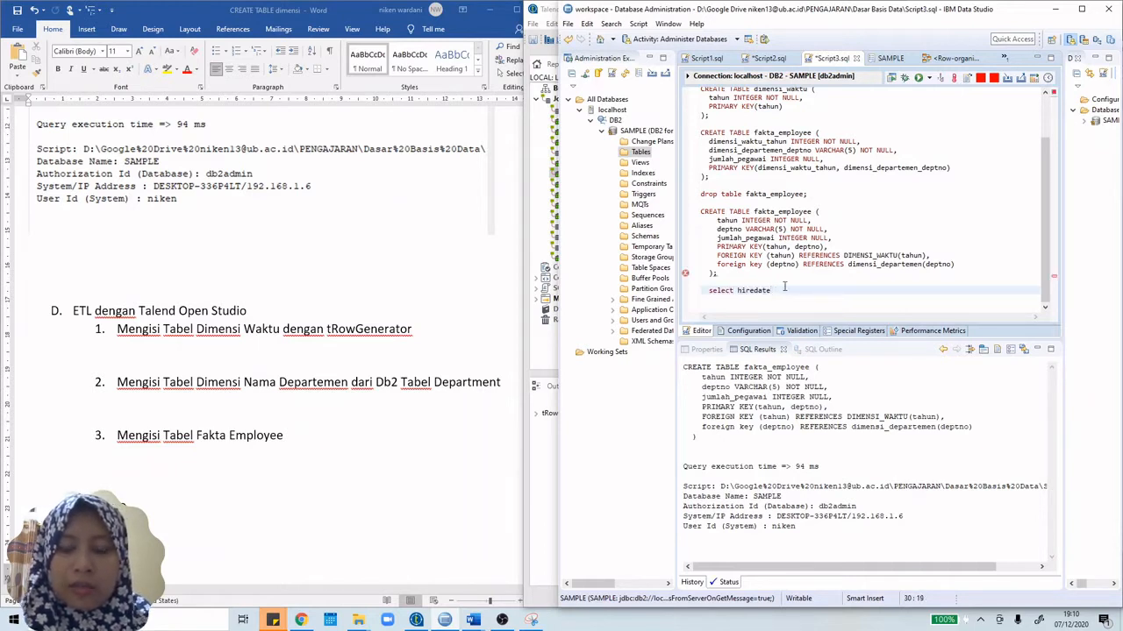
type(" from ni")
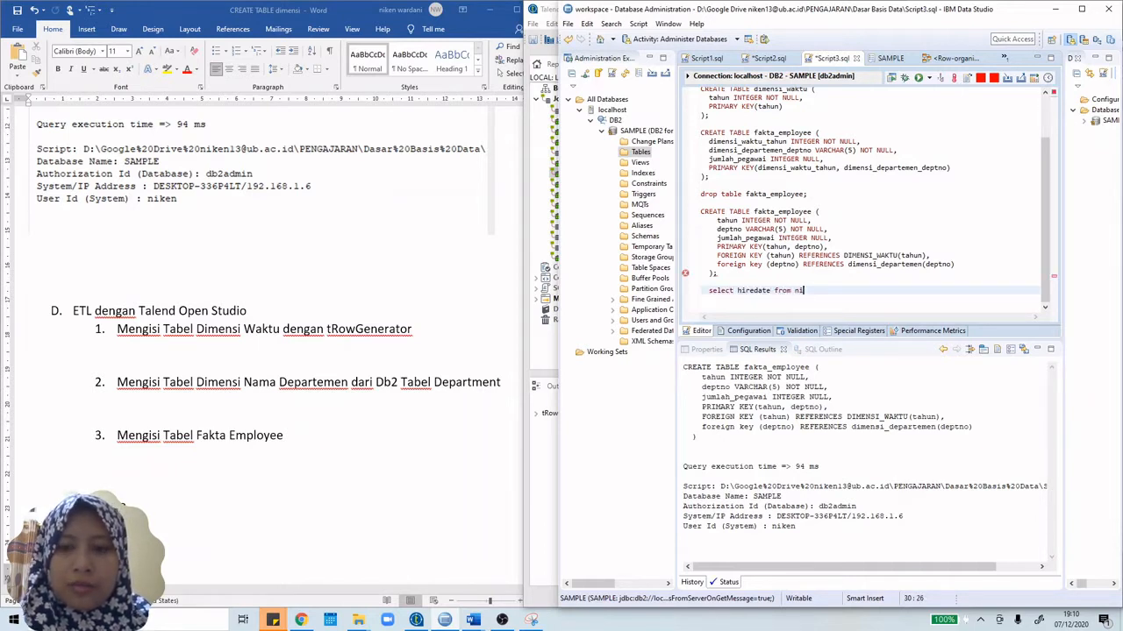
type("ken")
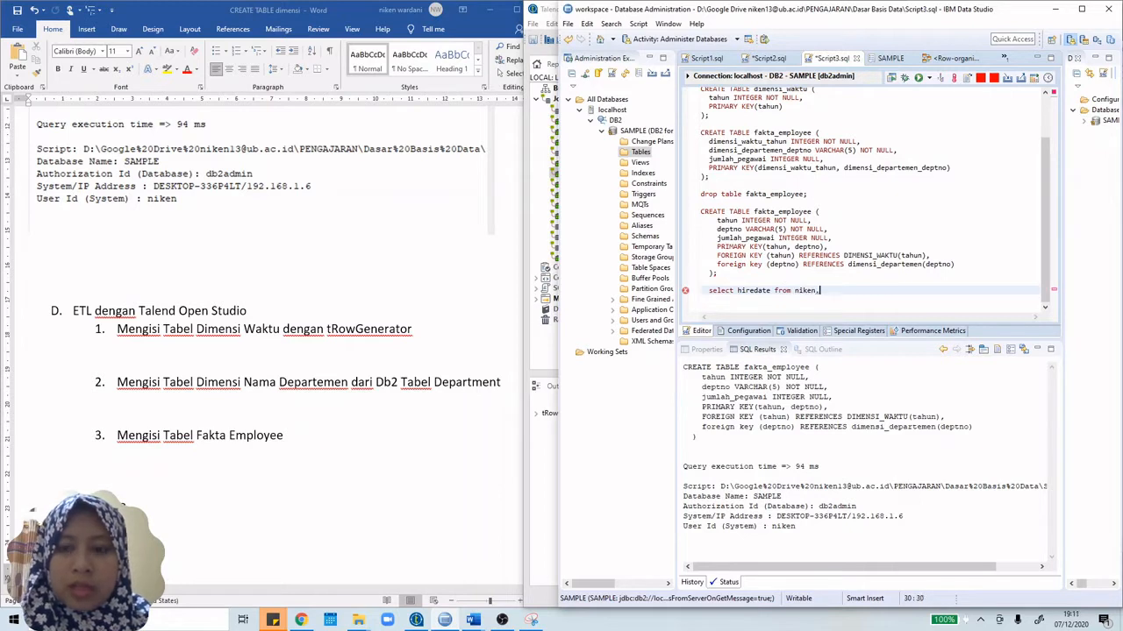
type(".em")
type(".")
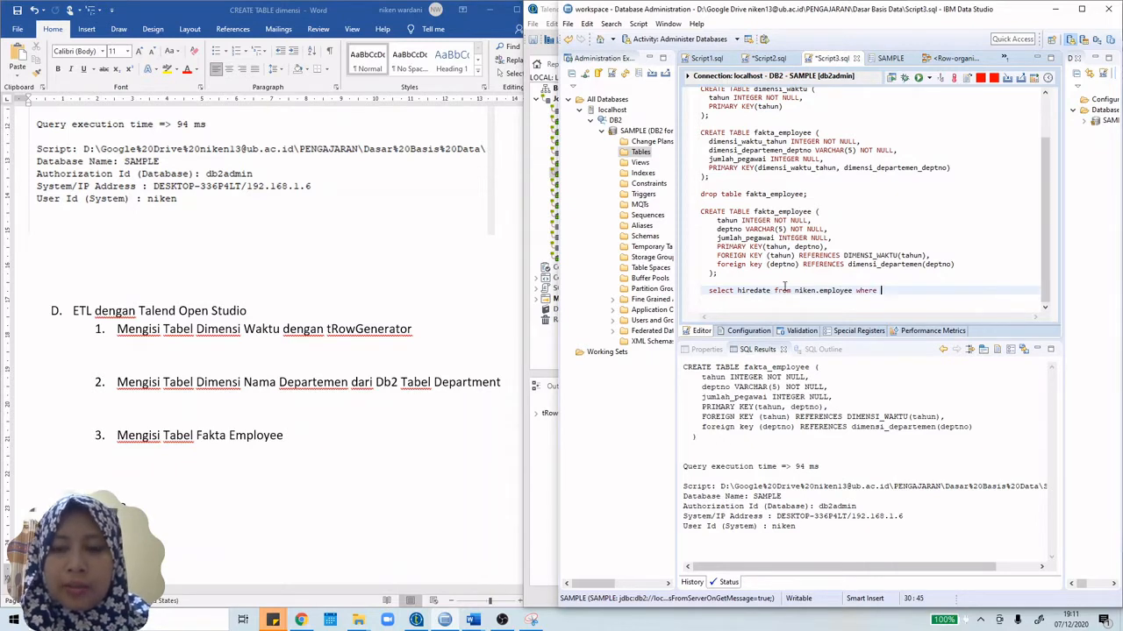
key("BackSpace")
key("BackSpace")
key("BackSpace")
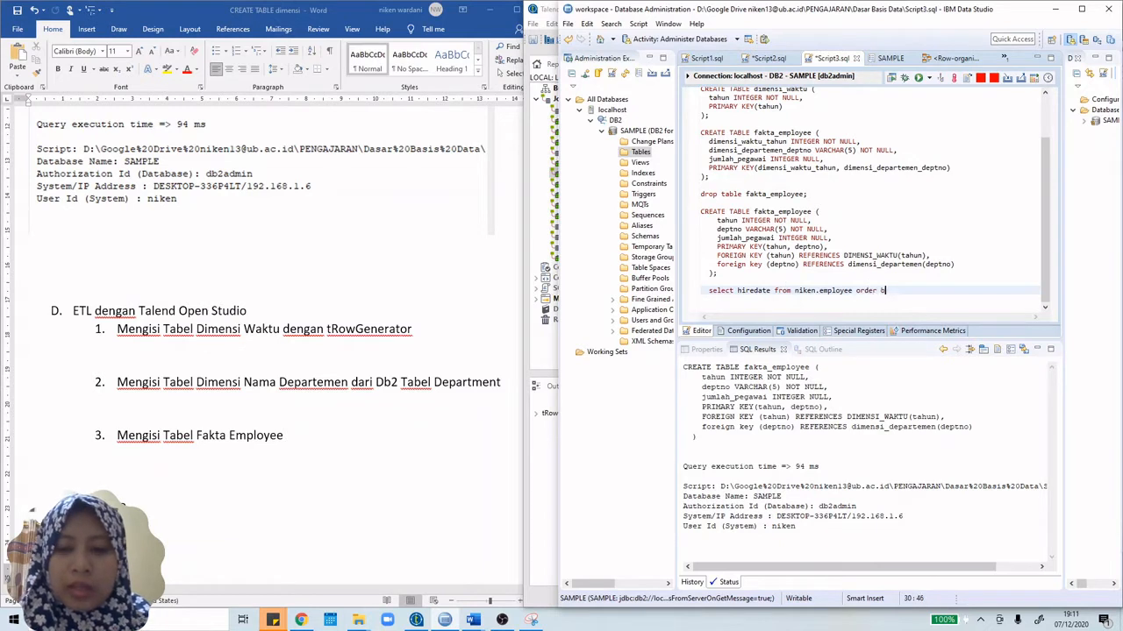
type("asc;")
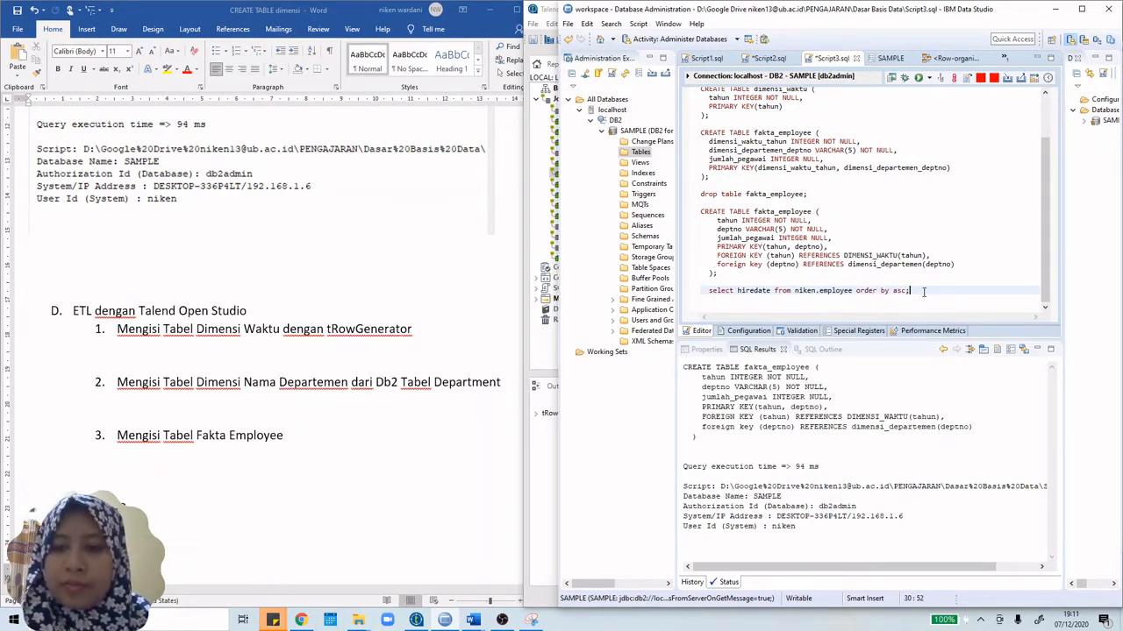
left_click_drag(923, 292, 694, 290)
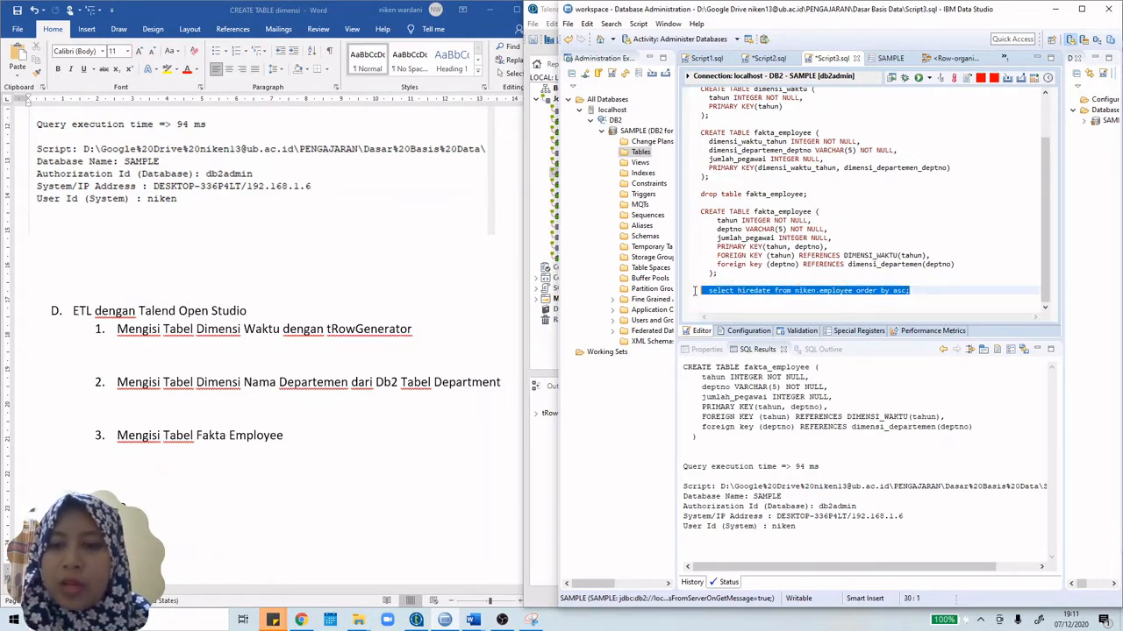
left_click(918, 78)
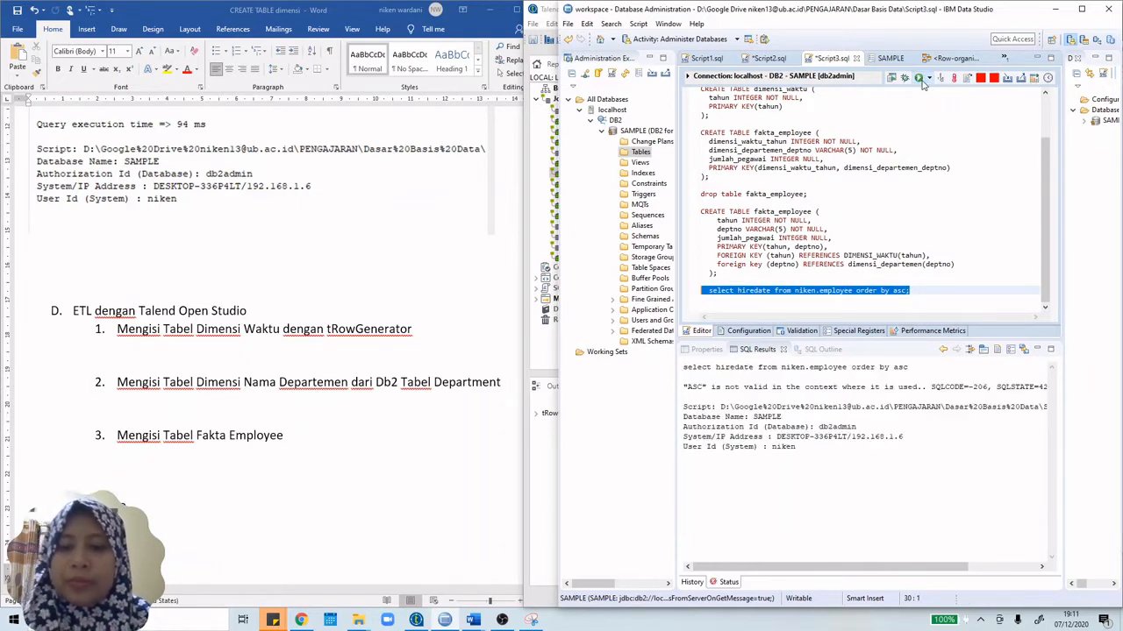
Step: Fix the ORDER BY hiredate ASC clause and rerun, getting 42 records starting 1977-05-05
left_click(890, 290)
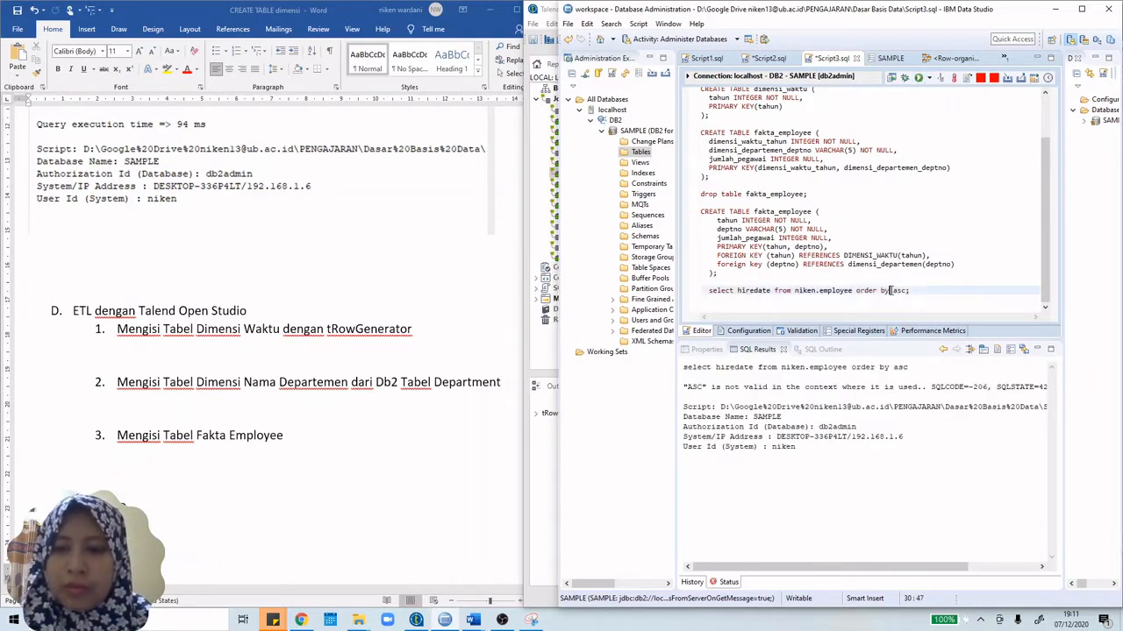
type("hiredate")
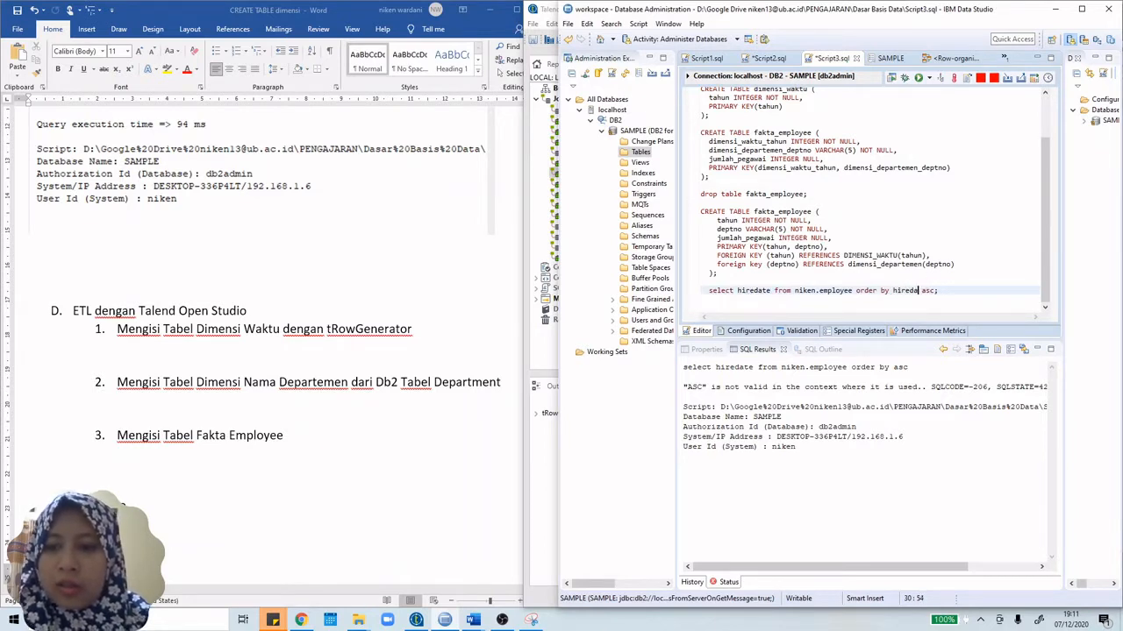
left_click_drag(943, 298, 707, 291)
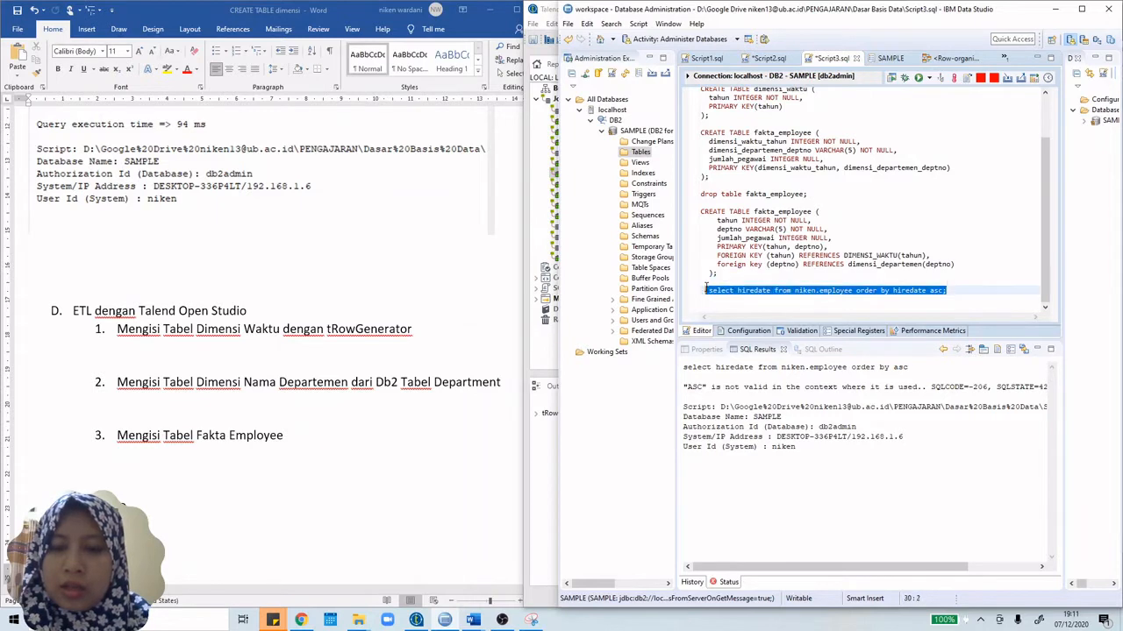
left_click(918, 79)
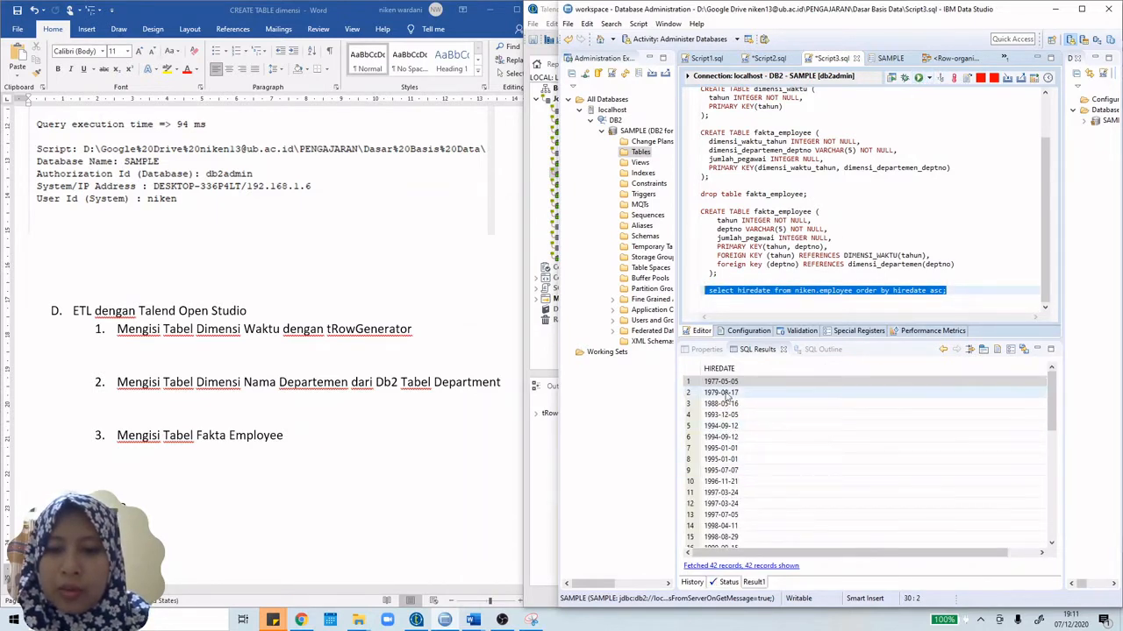
scroll(729, 395, "down", 3)
scroll(729, 393, "up", 3)
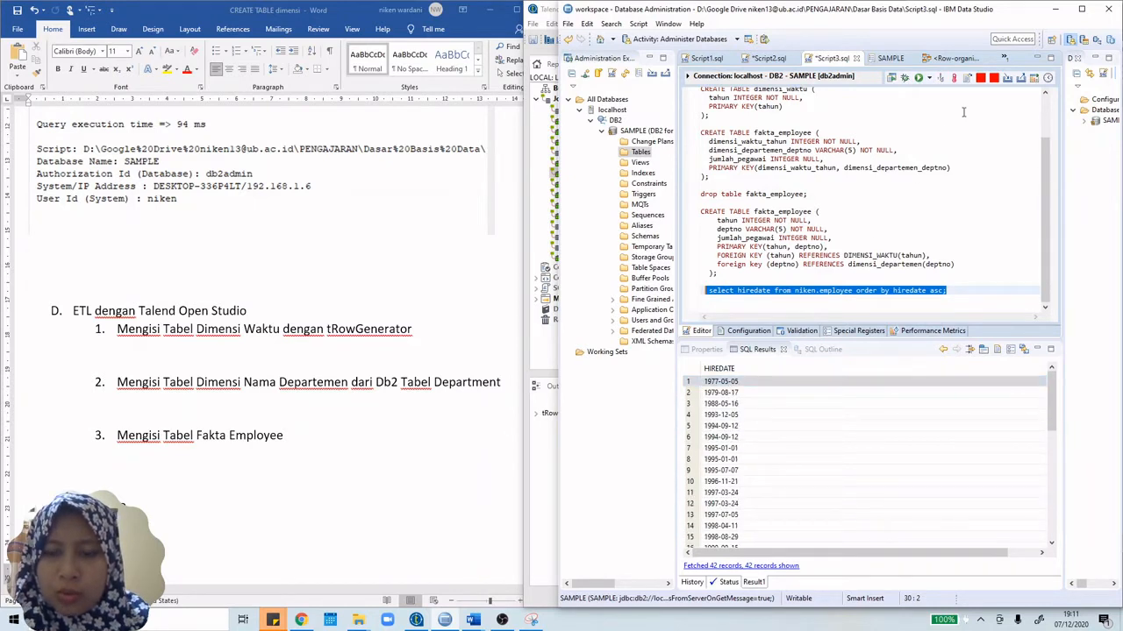
Step: Open MyStarDate's date picker and adjust the year, checking the earliest hire date in Data Studio
left_click(1058, 9)
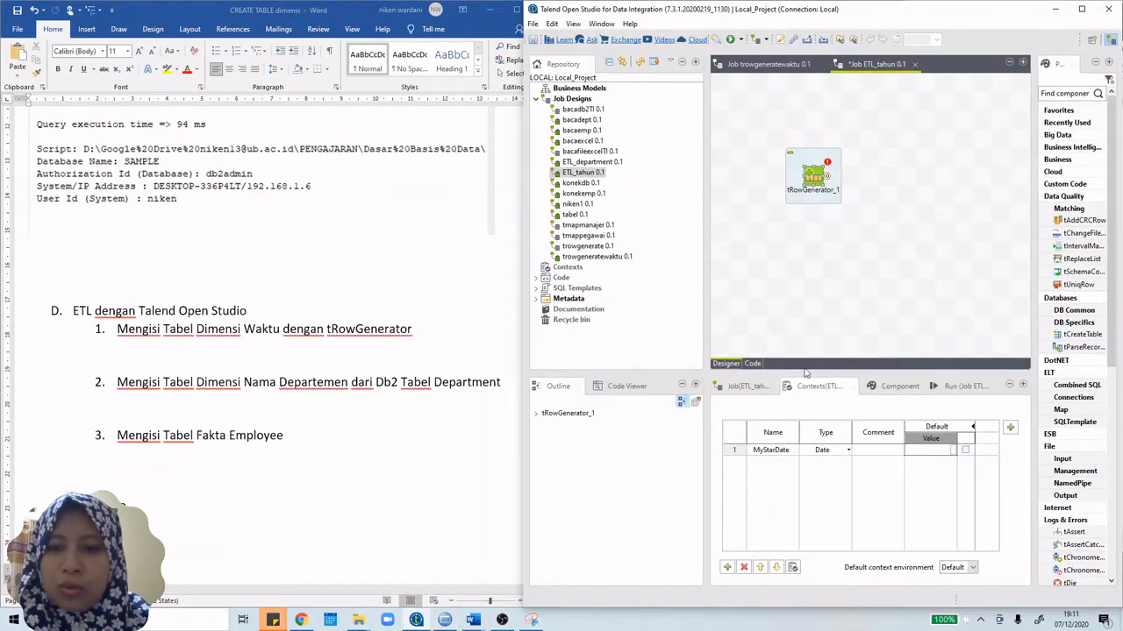
left_click(930, 451)
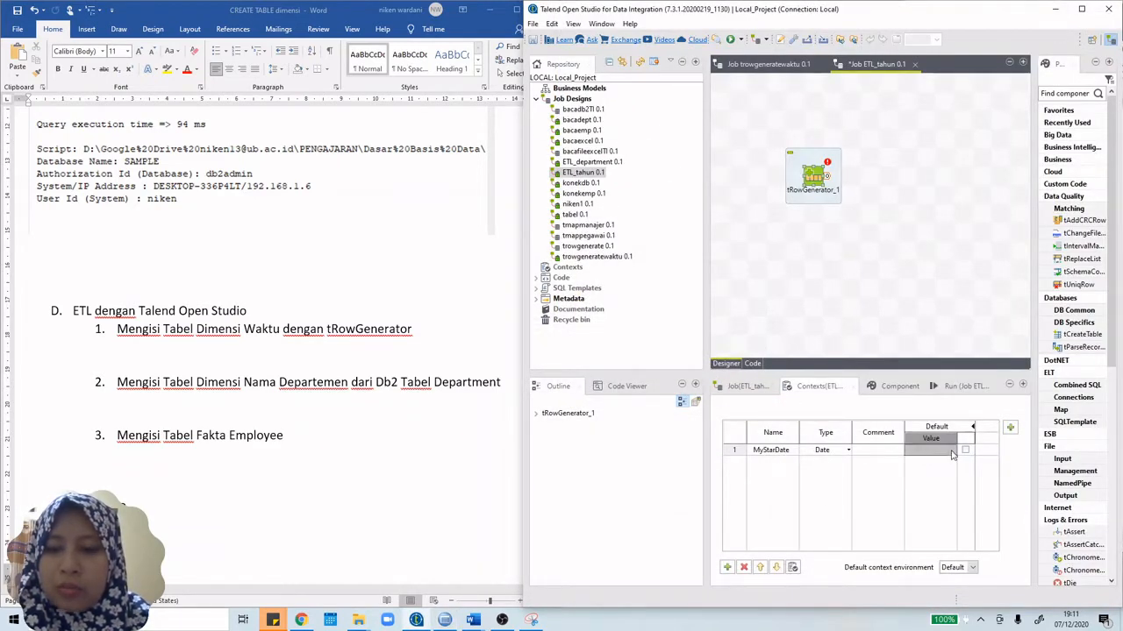
left_click(954, 451)
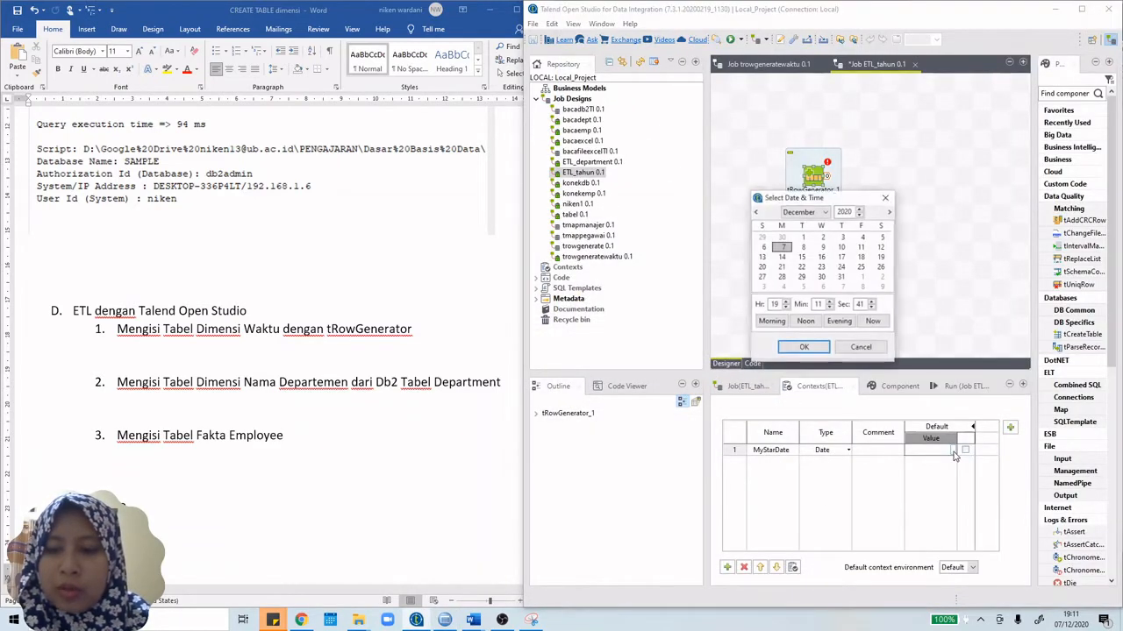
left_click(857, 211)
left_click(858, 216)
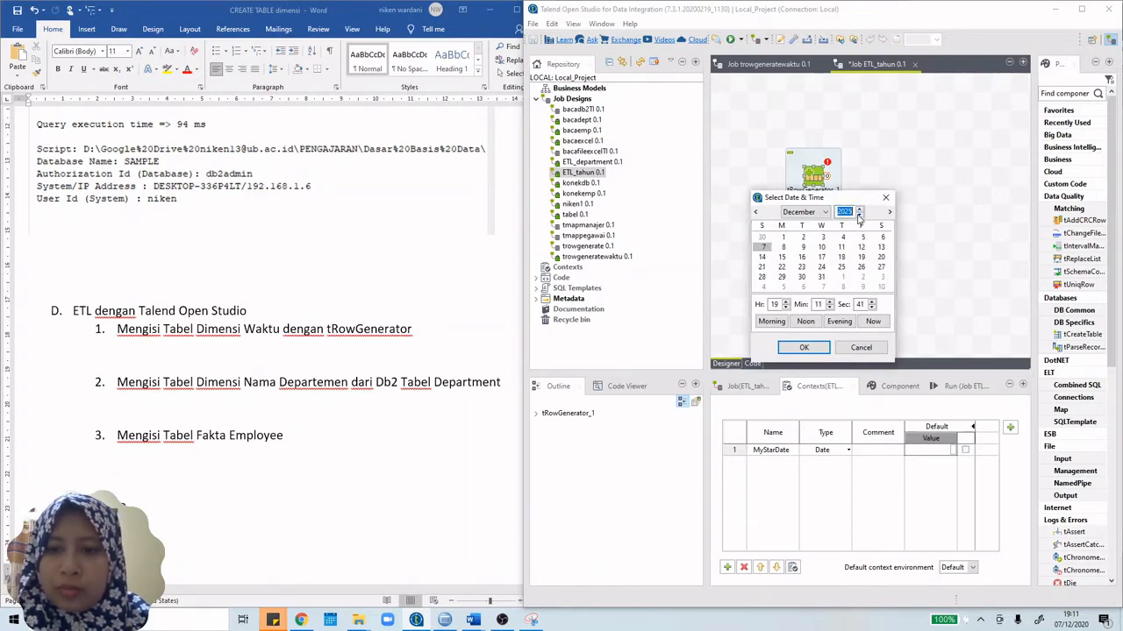
left_click(859, 216)
left_click(858, 216)
left_click_drag(859, 216, 859, 218)
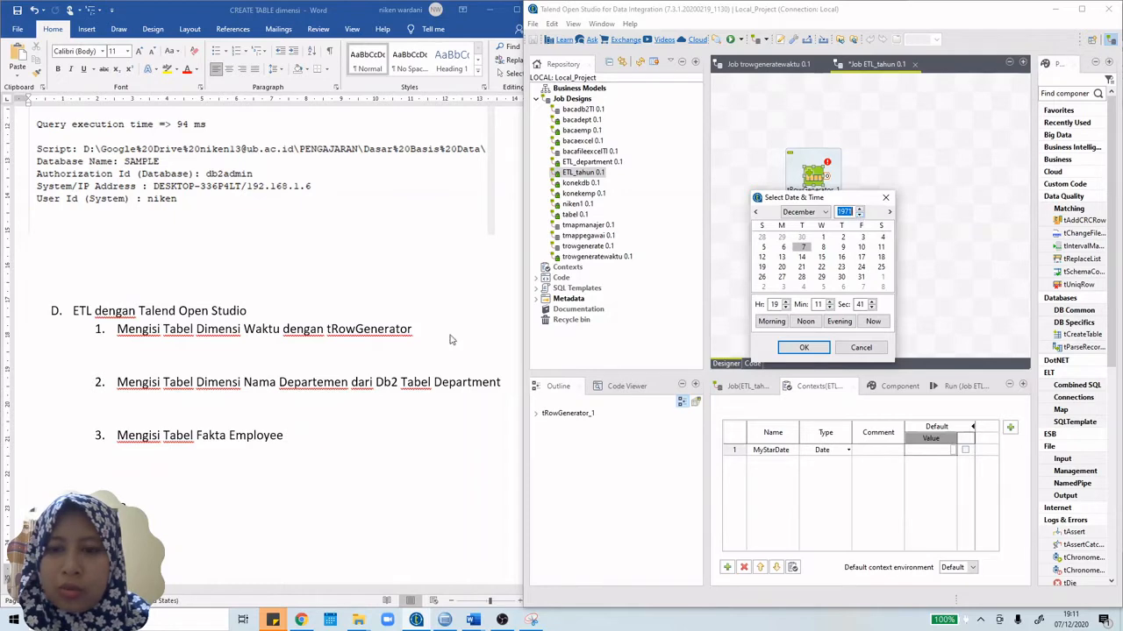
left_click(444, 620)
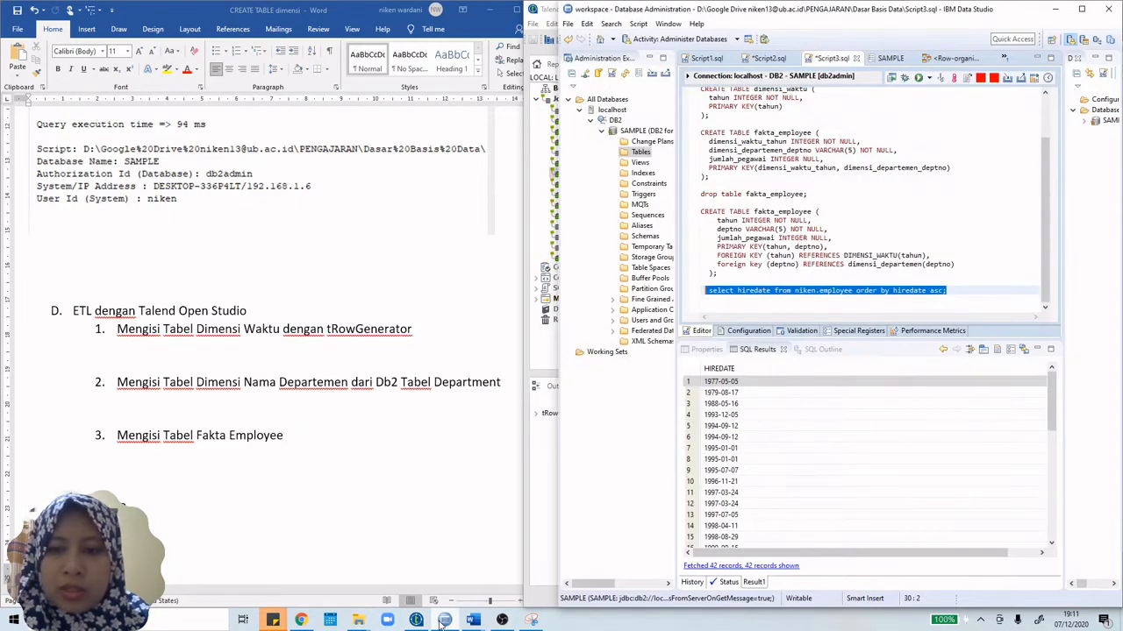
left_click(444, 620)
Step: Set MyStarDate's default date to 1 January 1977 and confirm it
left_click(860, 210)
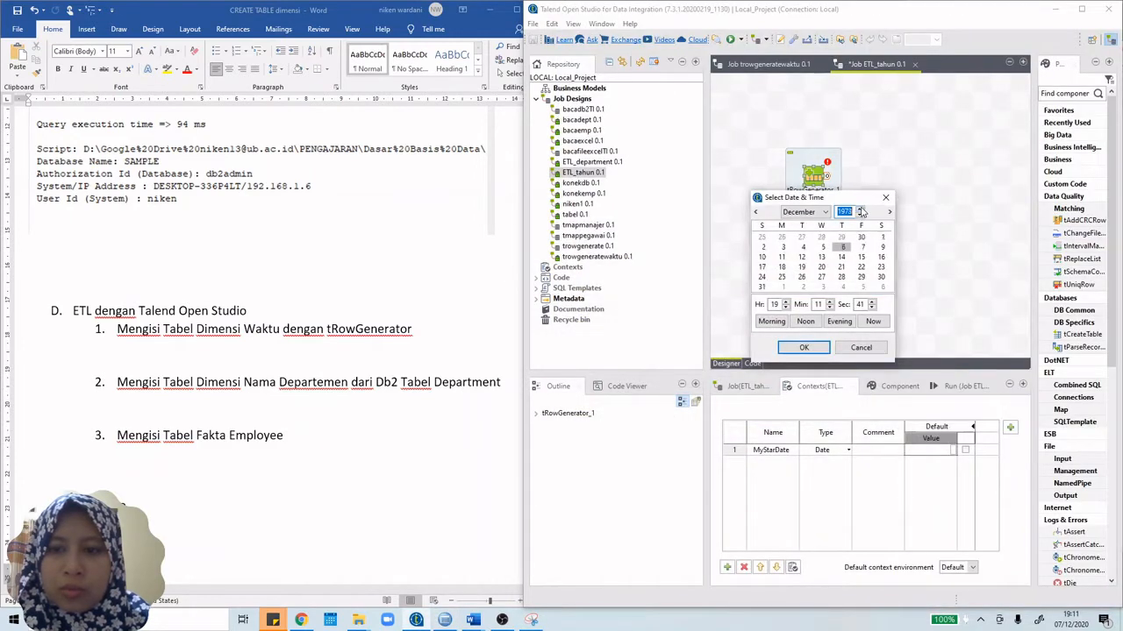
left_click(860, 210)
left_click(861, 210)
left_click(860, 211)
left_click(861, 211)
left_click(860, 210)
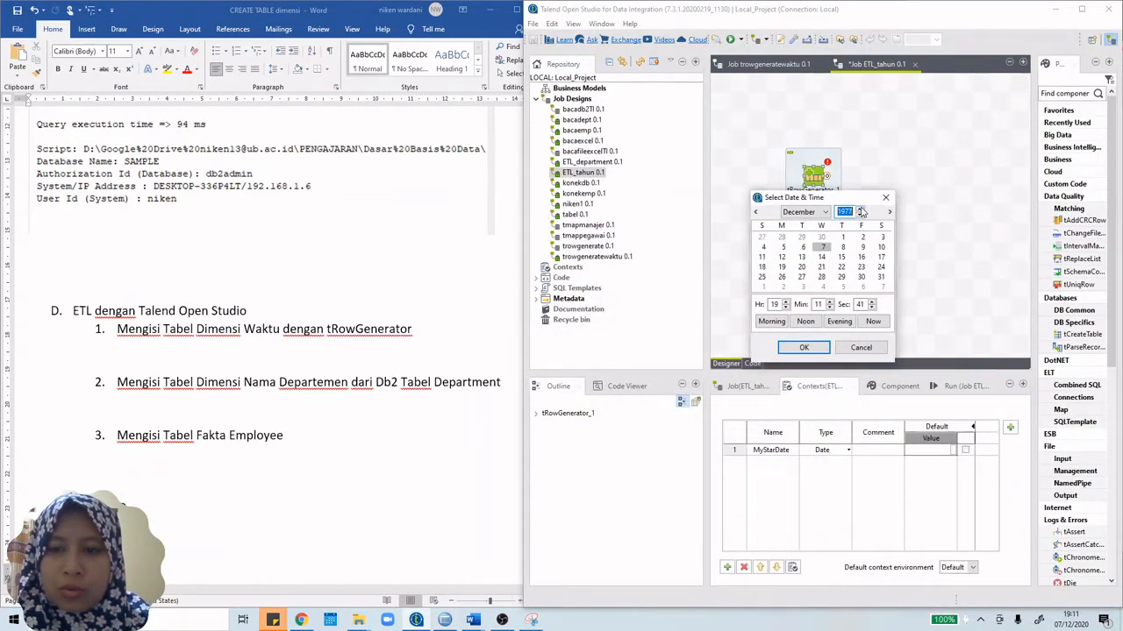
left_click(798, 211)
left_click(794, 220)
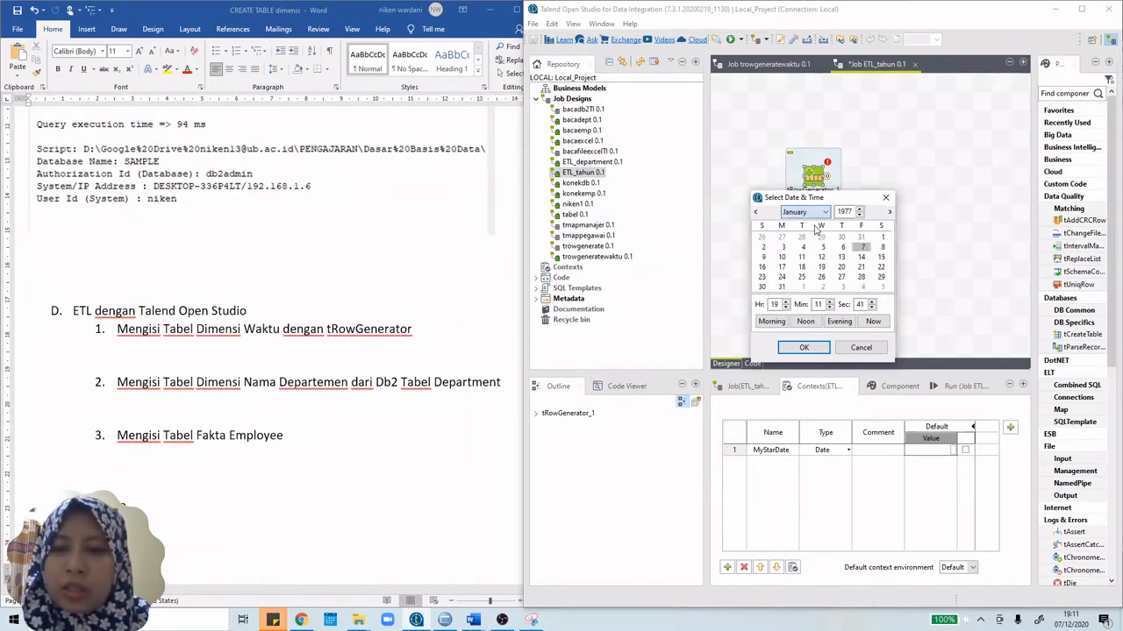
left_click(881, 238)
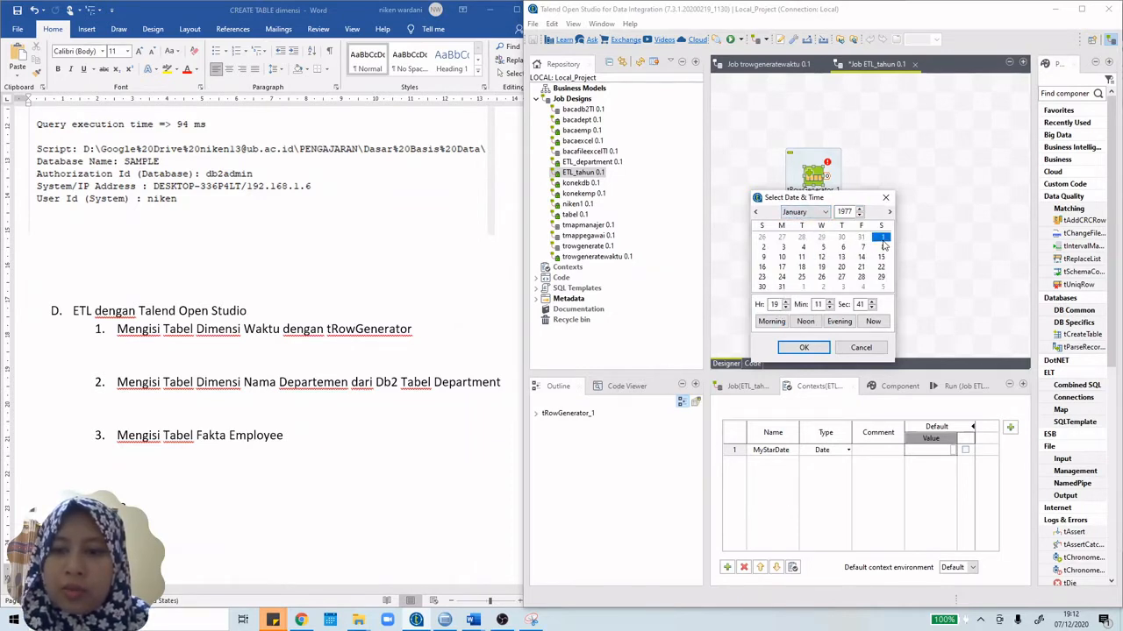
left_click(810, 348)
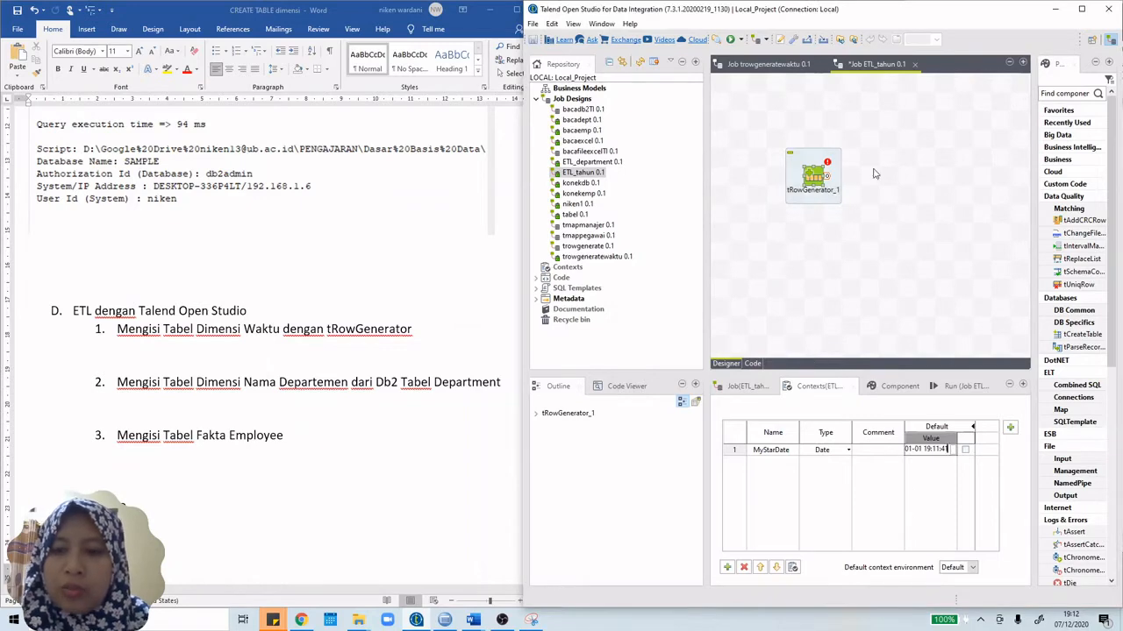
Step: Open the tRowGenerator_1 editor and move it toward the centre of the screen
left_click(814, 179)
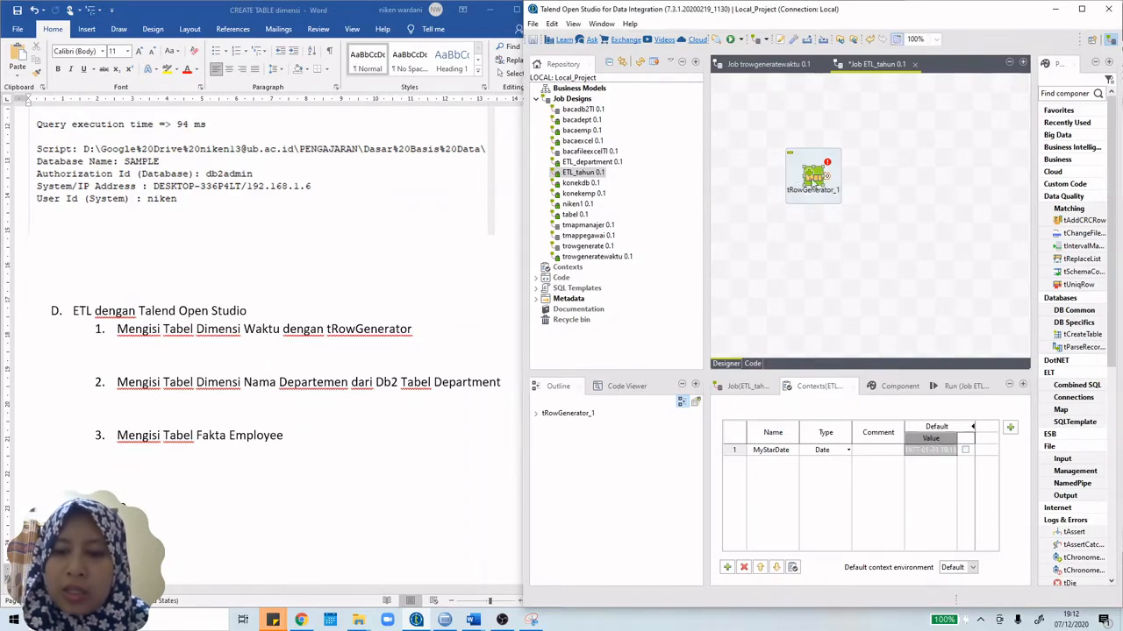
double_click(814, 179)
left_click_drag(281, 41, 671, 132)
Step: Add a generator column named tahun with type Date
left_click(431, 275)
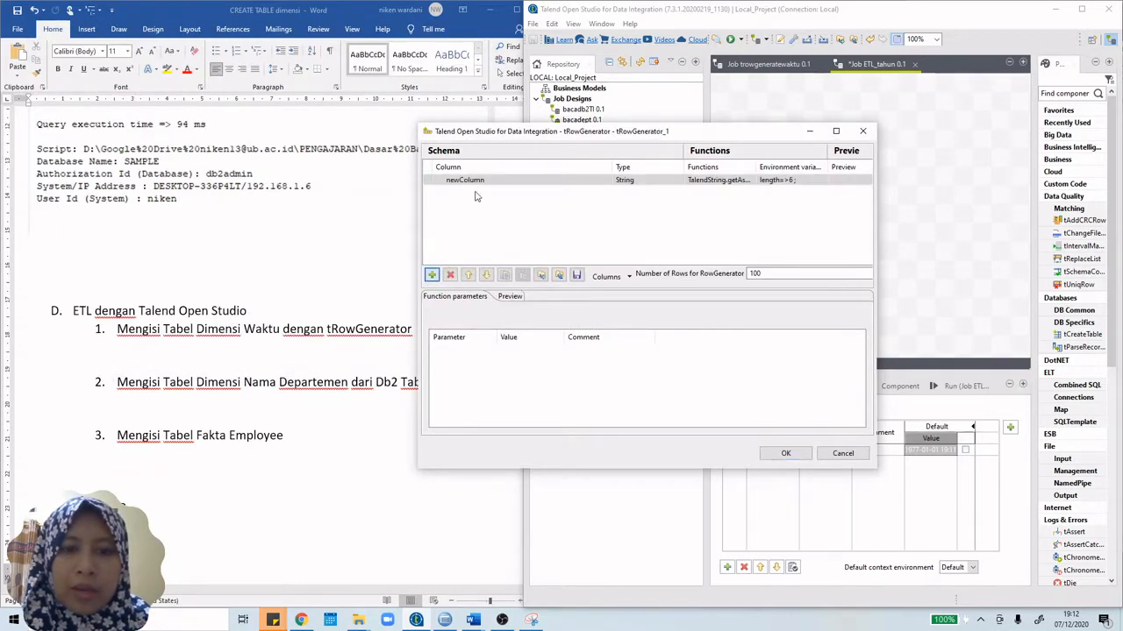
left_click(479, 179)
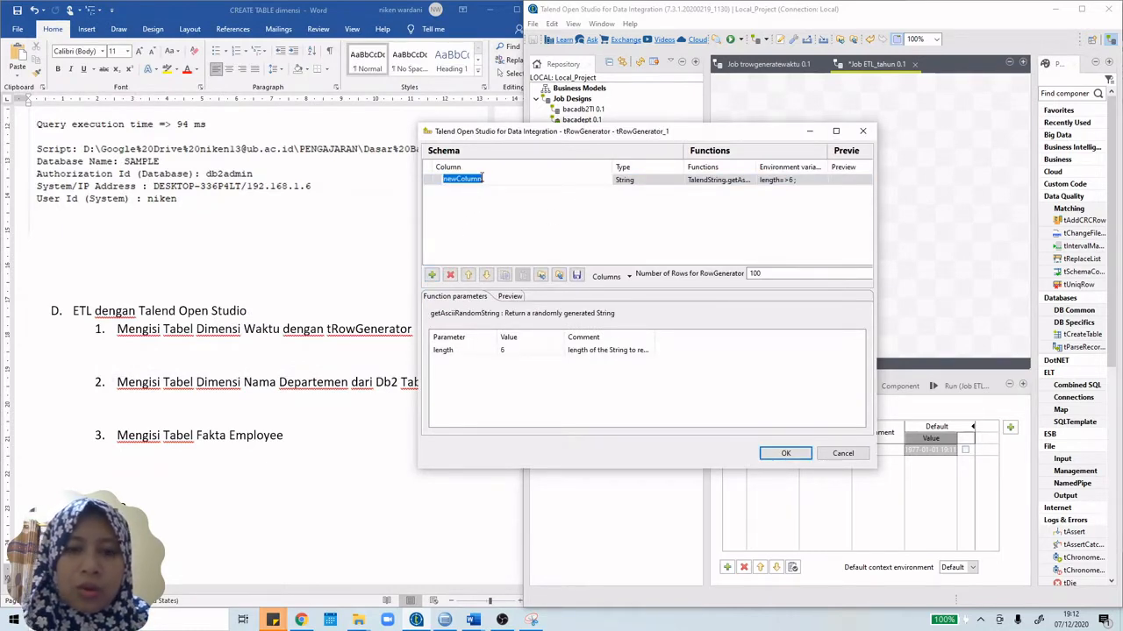
type("tahun")
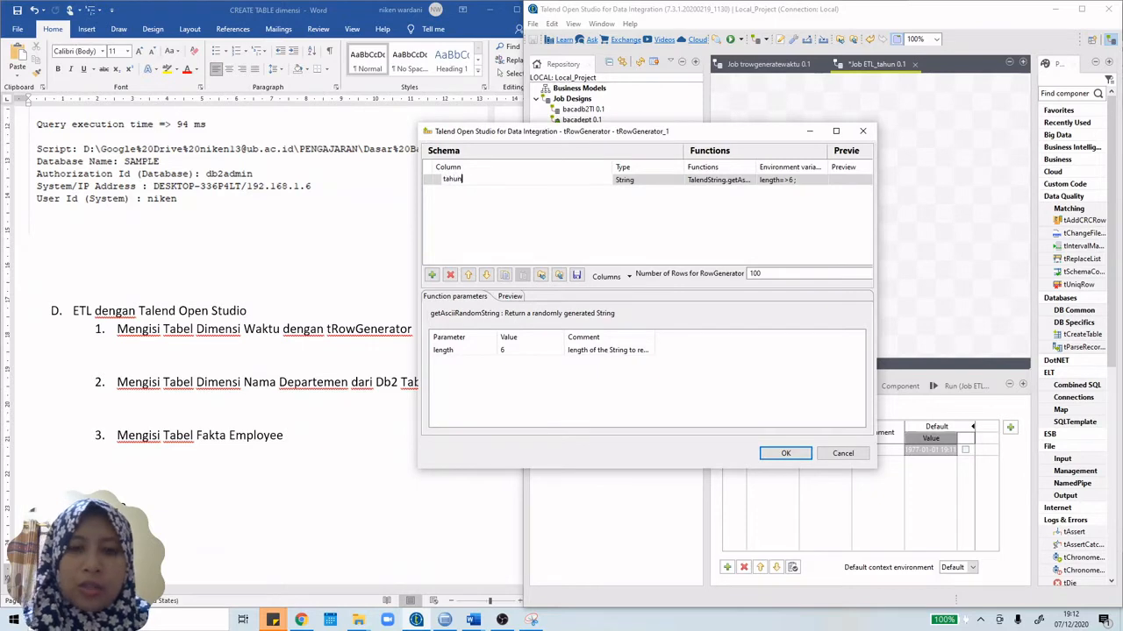
left_click(647, 182)
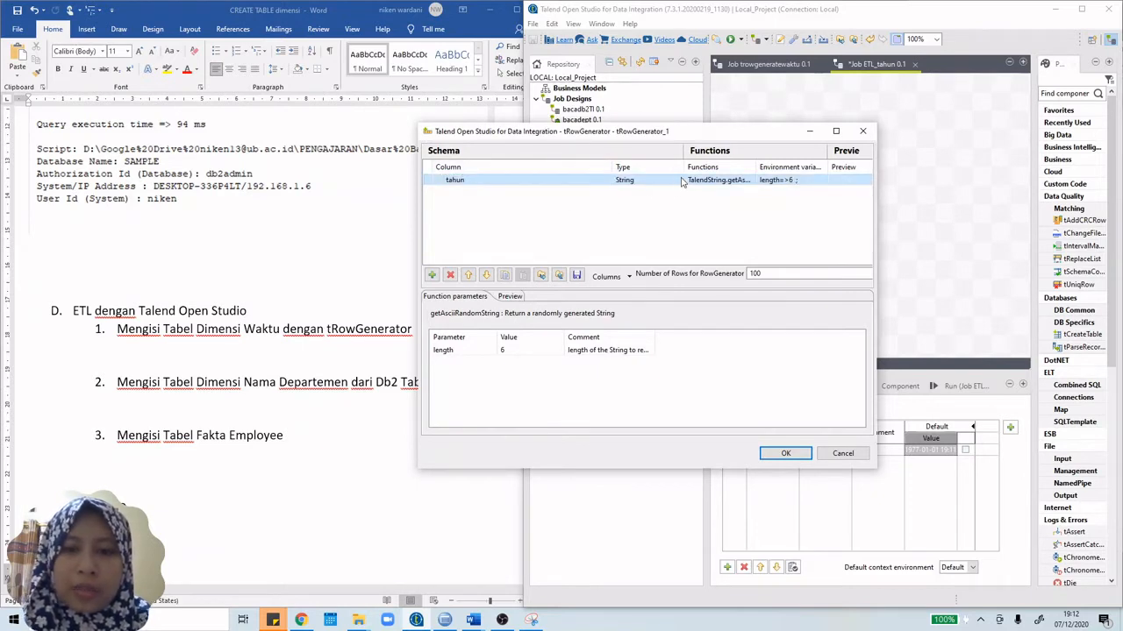
left_click(680, 179)
left_click(681, 181)
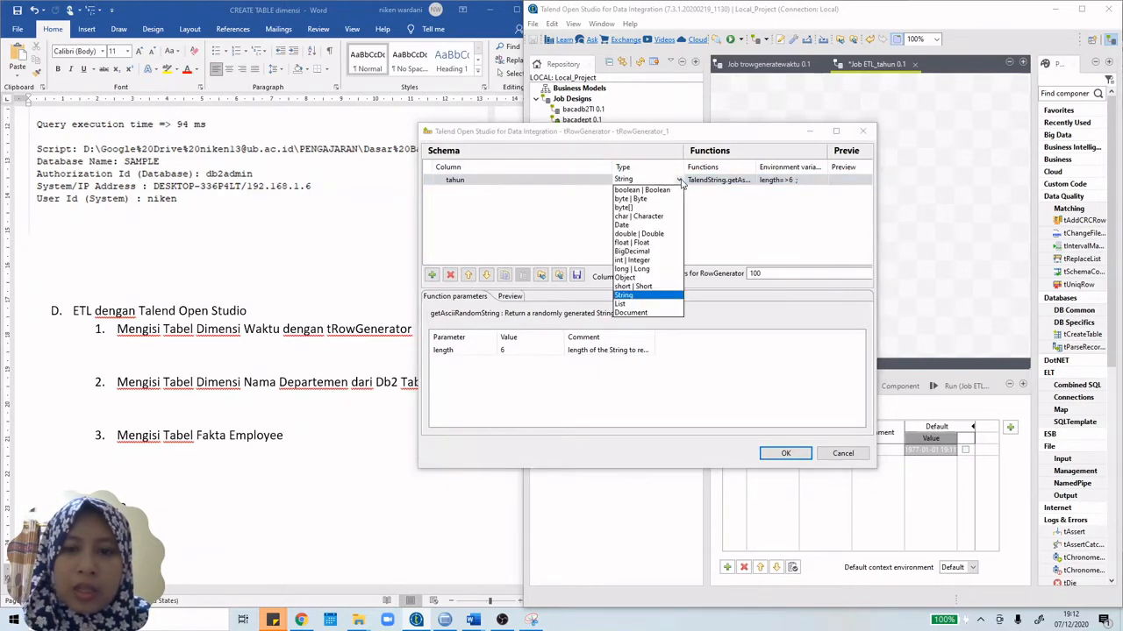
left_click(628, 230)
Step: Generate tahun with TalendDate.addDate, setting its date parameter to context.MyStarDate
left_click(747, 181)
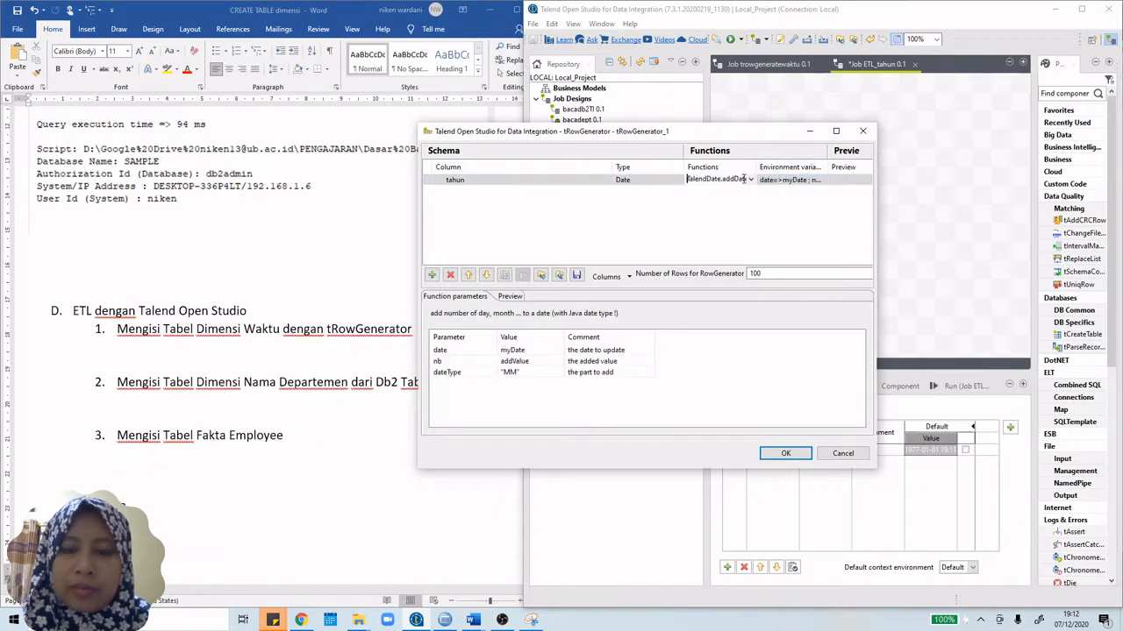
left_click(751, 181)
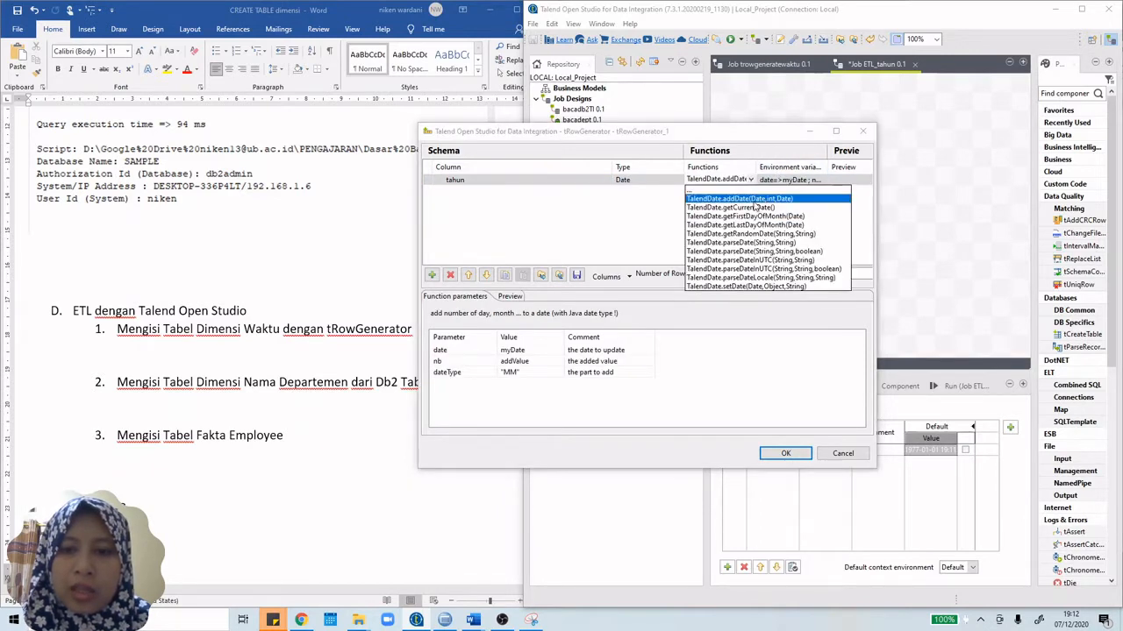
left_click(756, 201)
left_click(541, 349)
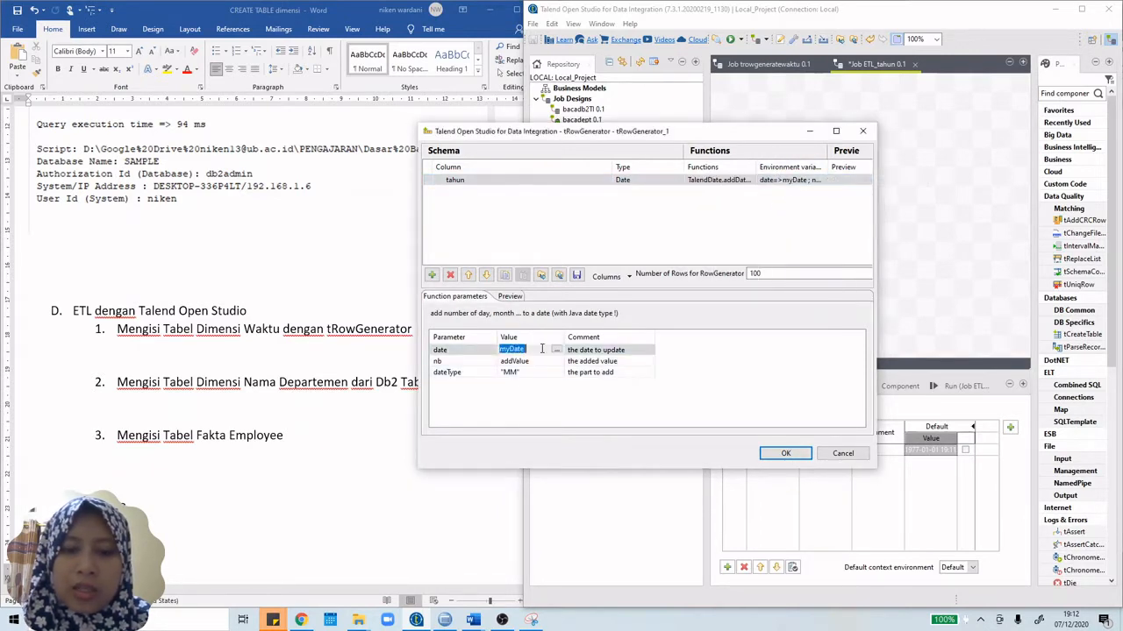
type("con")
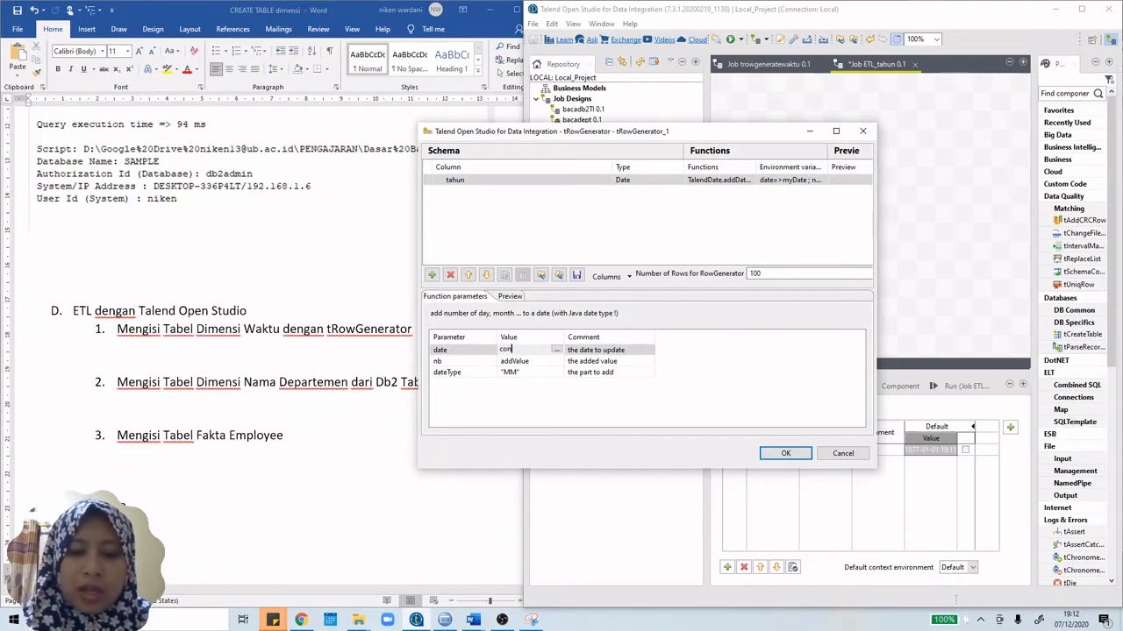
type("te")
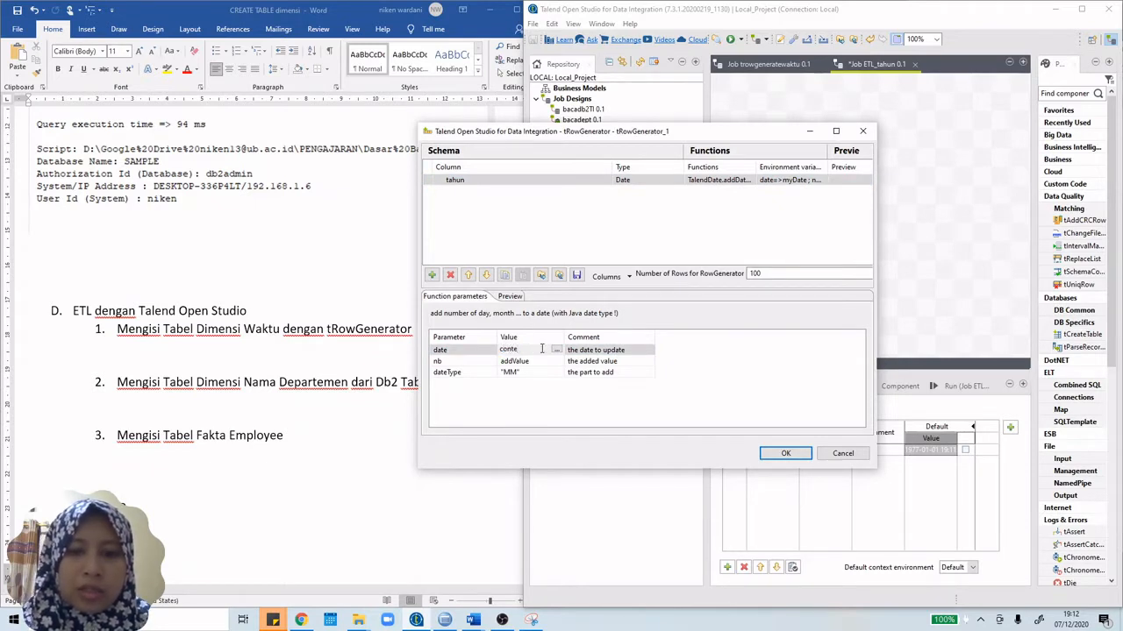
key("ctrl+space")
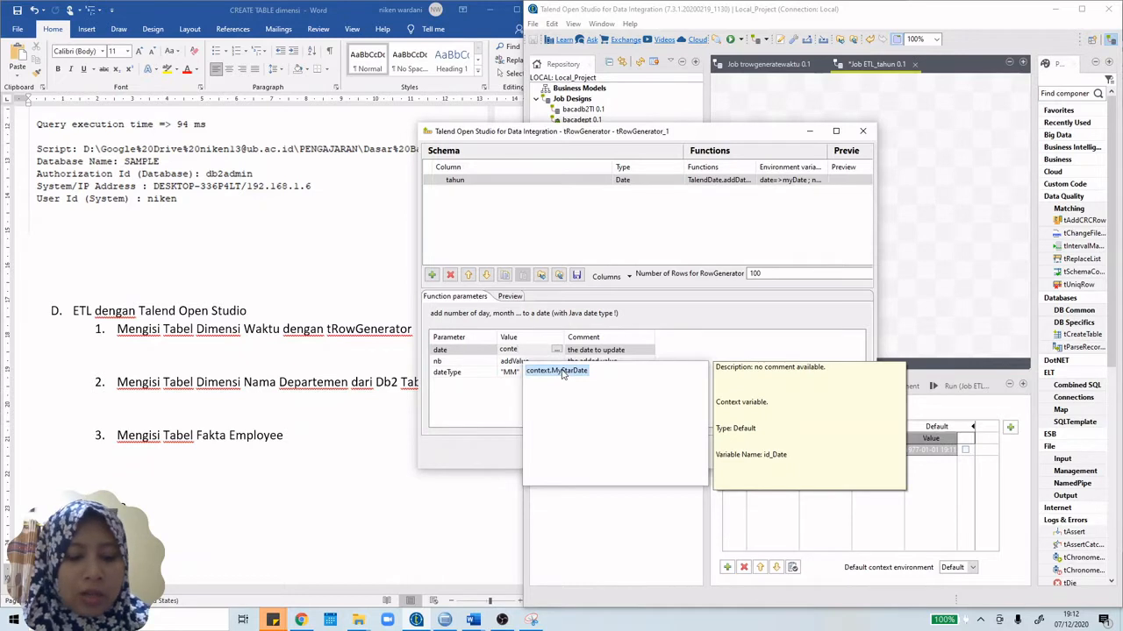
double_click(562, 372)
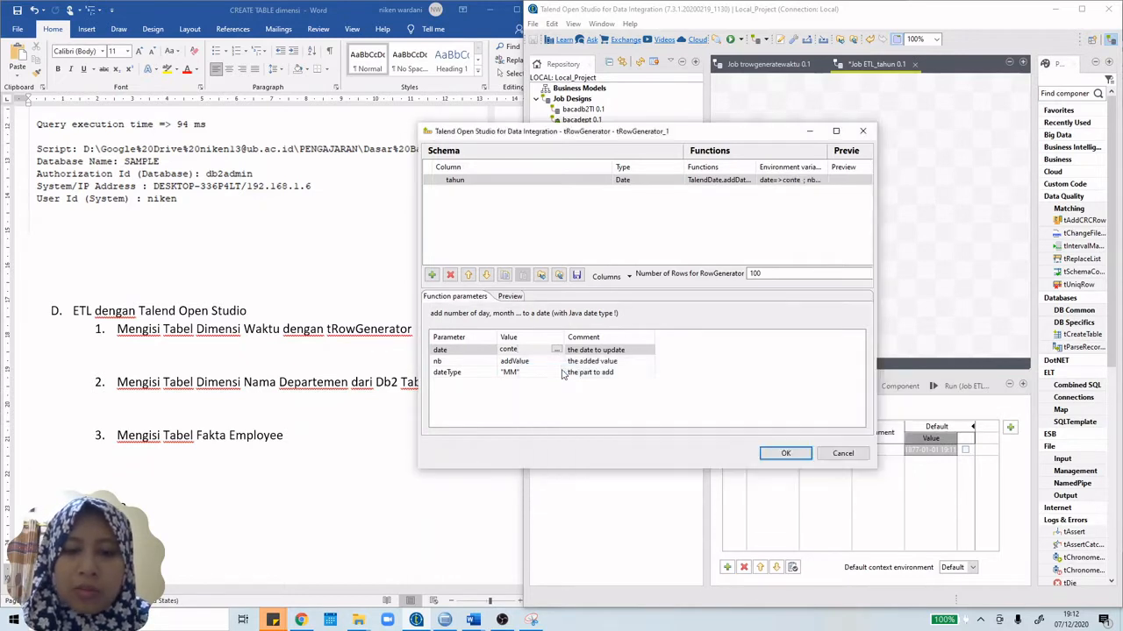
left_click(537, 363)
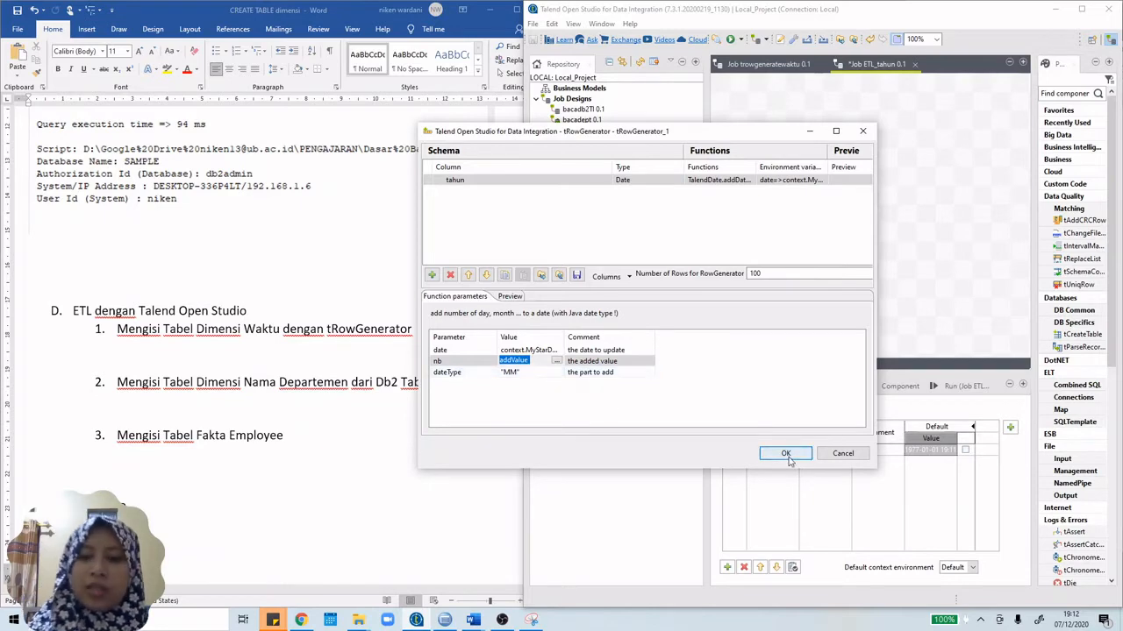
Step: Keep the tahun settings and check the nb expression in trowgeneratewaktu's tRowGenerator for reference
left_click(786, 453)
left_click(805, 67)
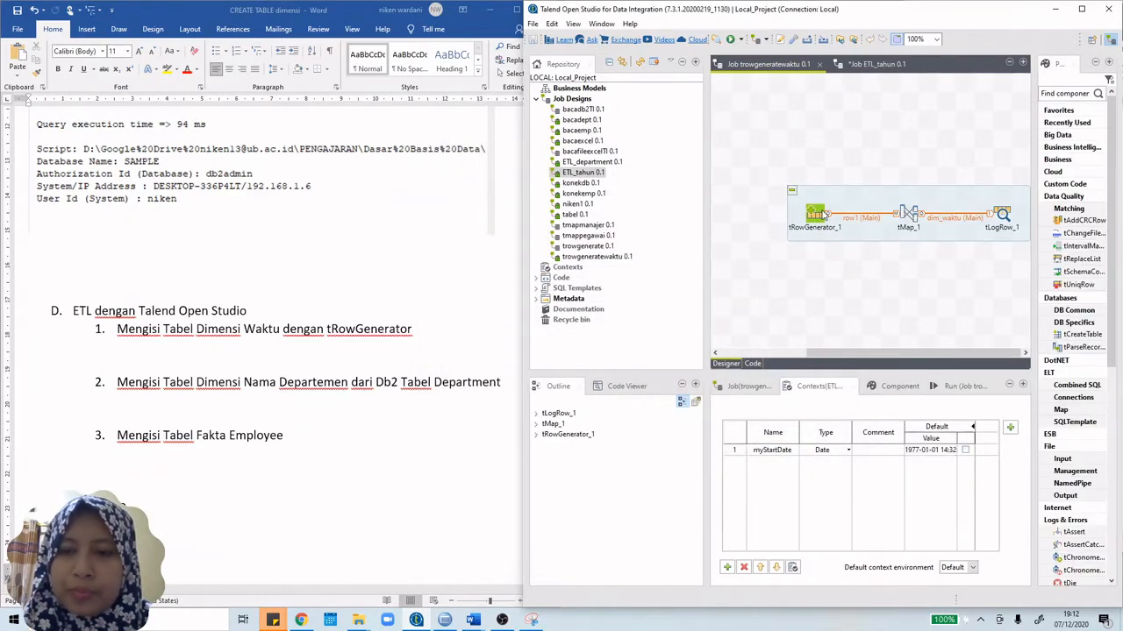
double_click(825, 215)
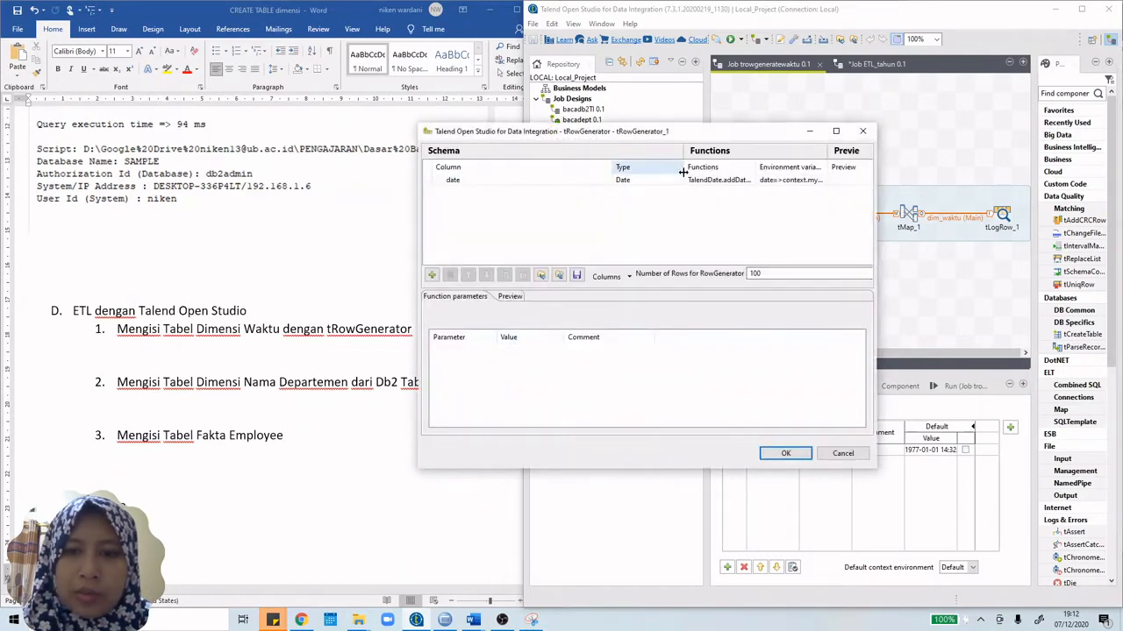
left_click(649, 179)
left_click(551, 362)
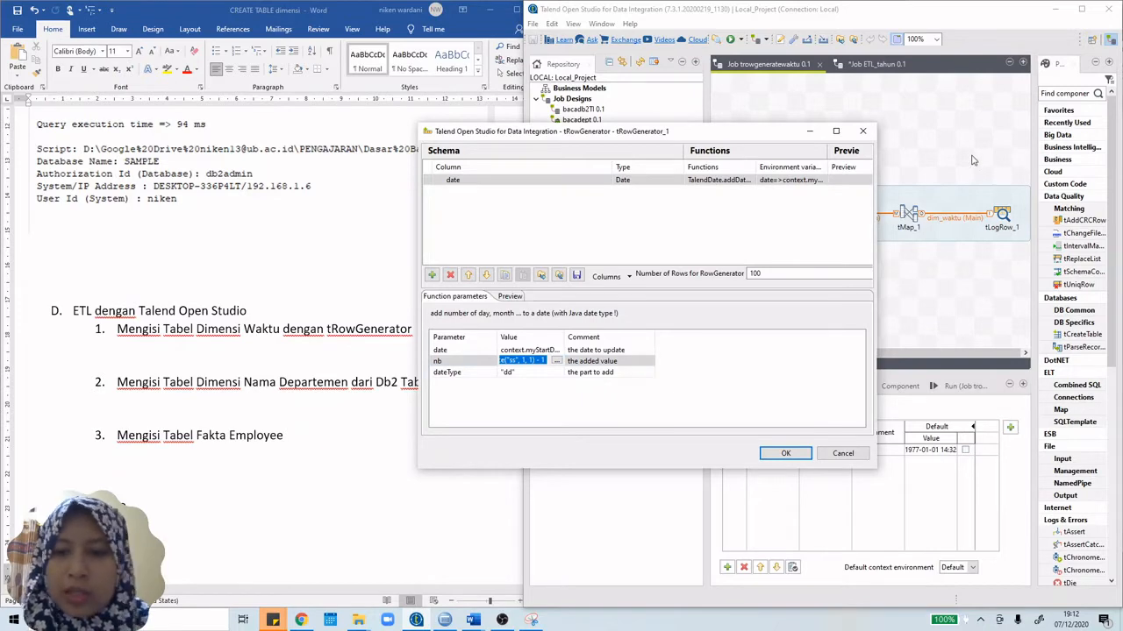
left_click(862, 130)
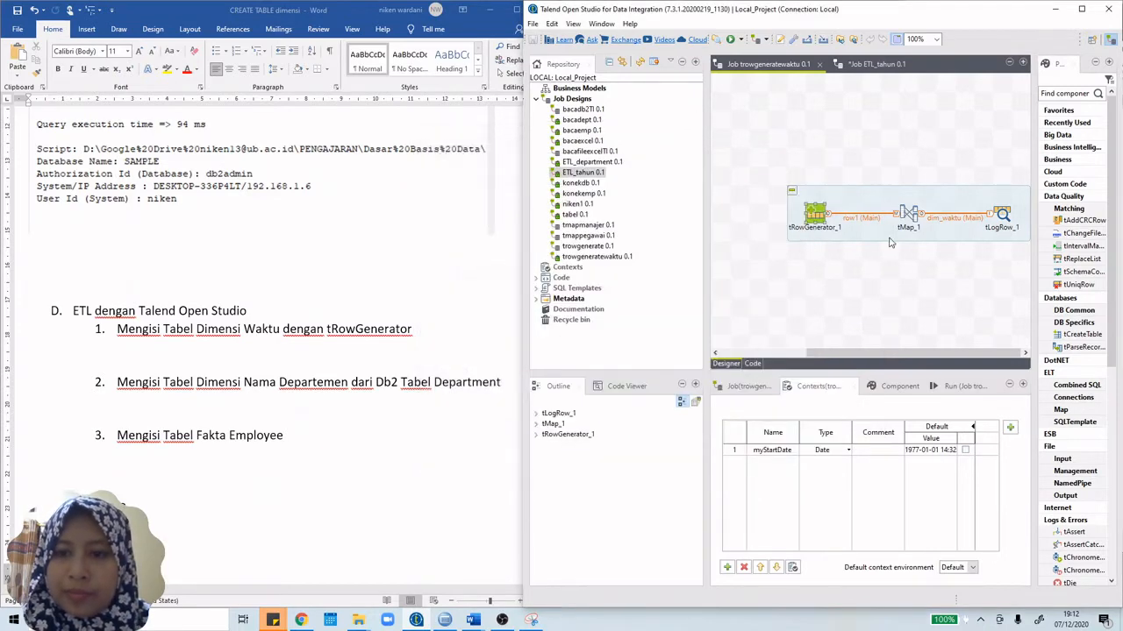
left_click(877, 64)
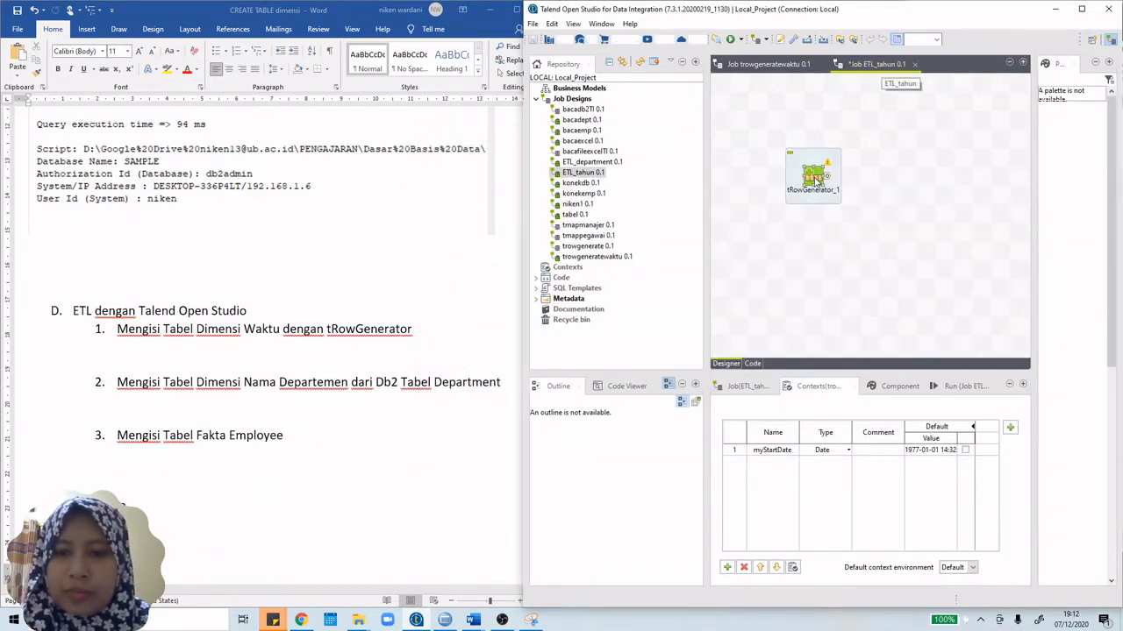
Step: Set addDate's nb to a pasted Numeric.sequence expression and its dateType to "YYYY", then confirm
double_click(815, 180)
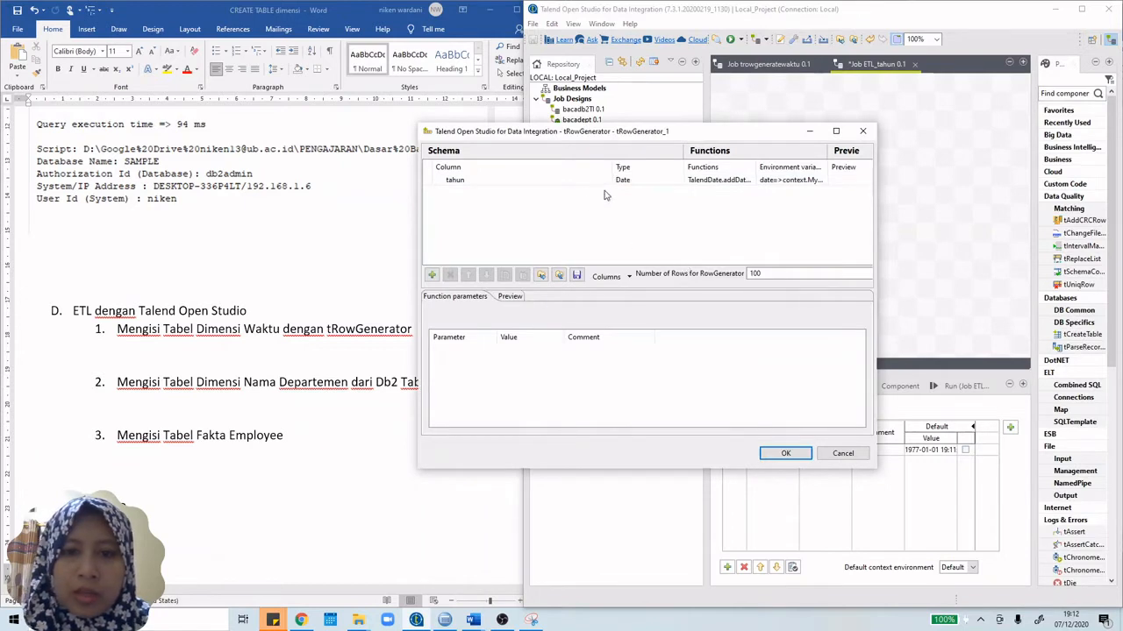
left_click(605, 181)
left_click(526, 361)
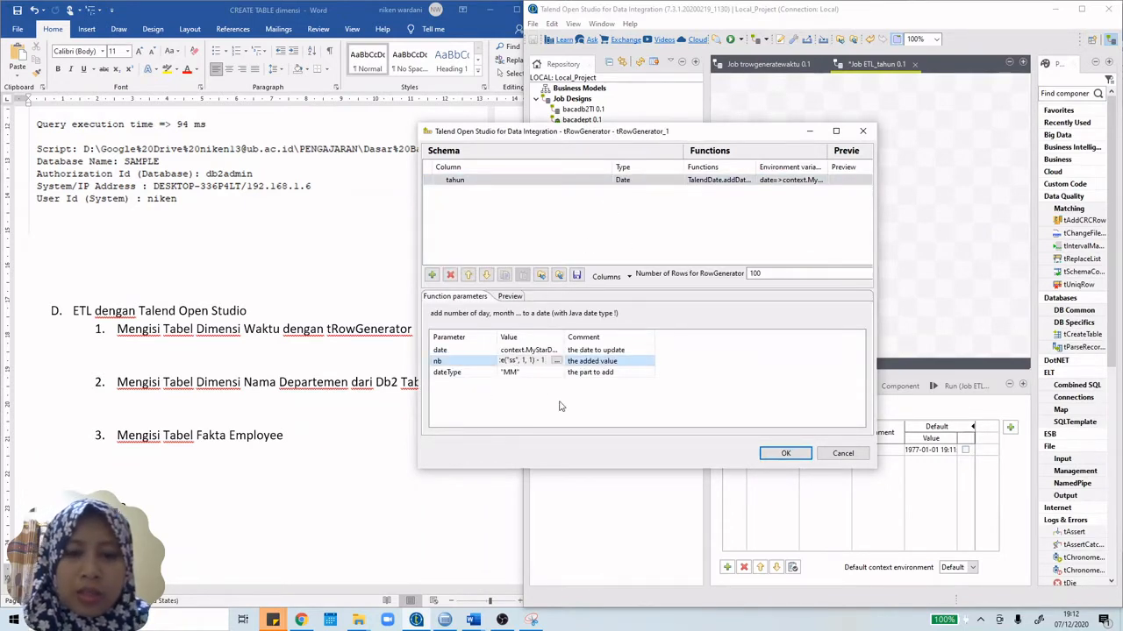
type("Numeric.sequence(\"ss\", 1, 1) - 1")
left_click(505, 372)
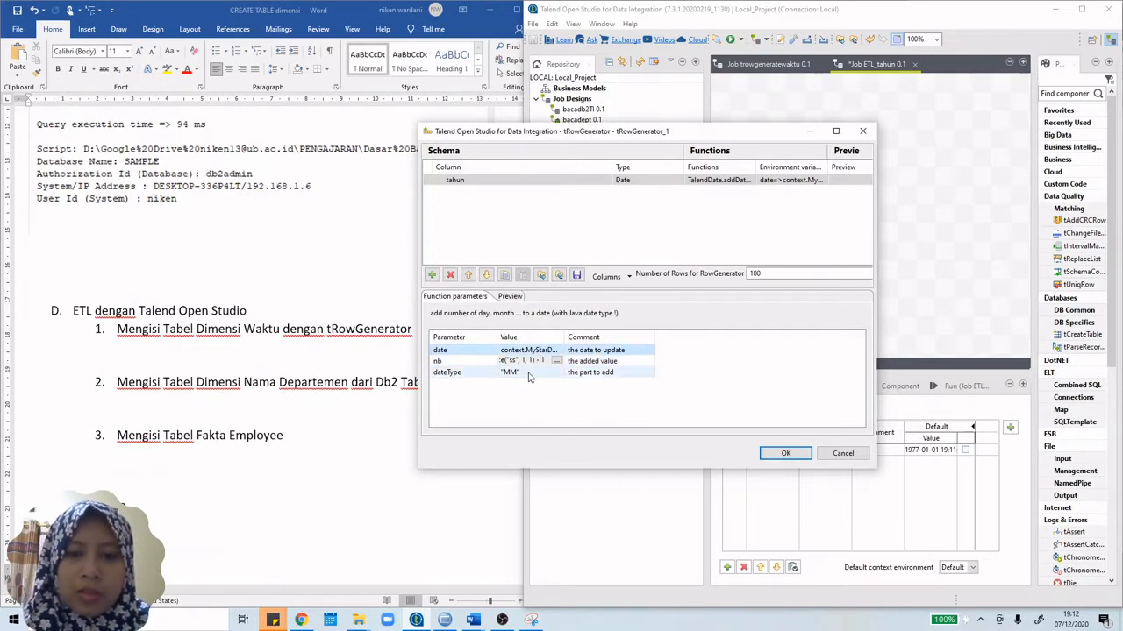
left_click(502, 372)
left_click(507, 373)
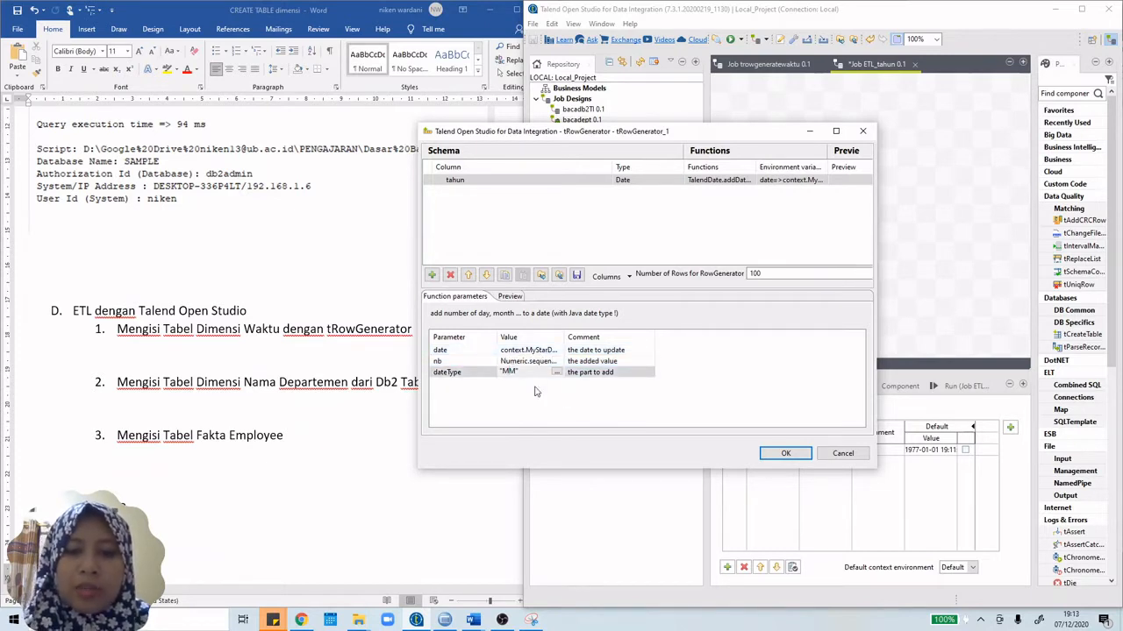
key("BackSpace")
key("BackSpace")
key("BackSpace")
key("BackSpace")
type("\"")
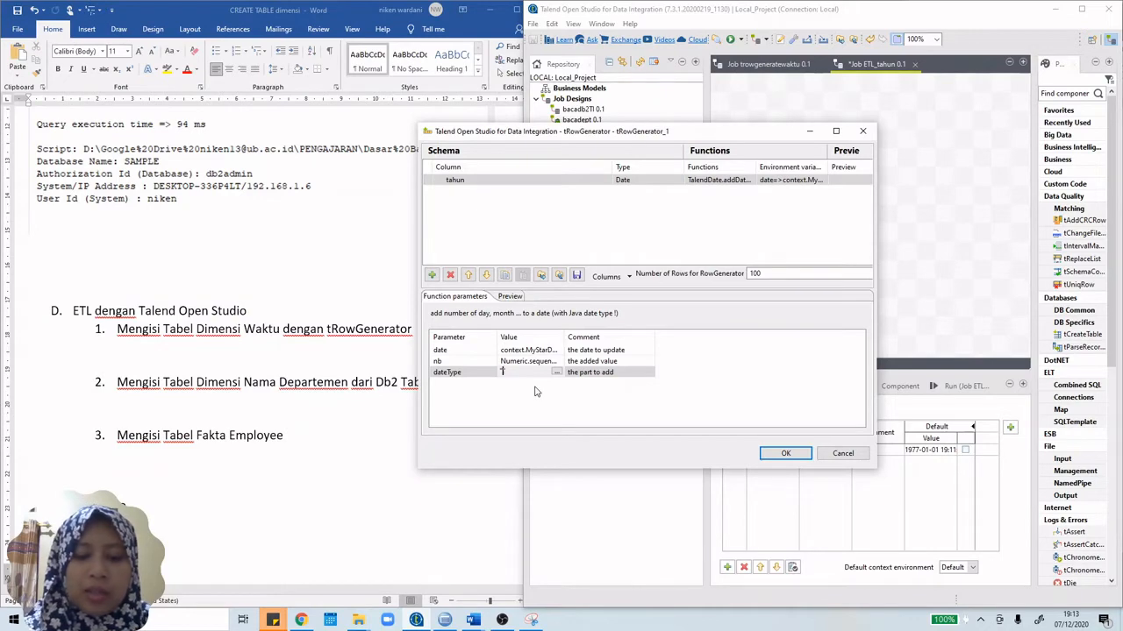
type("YYYY")
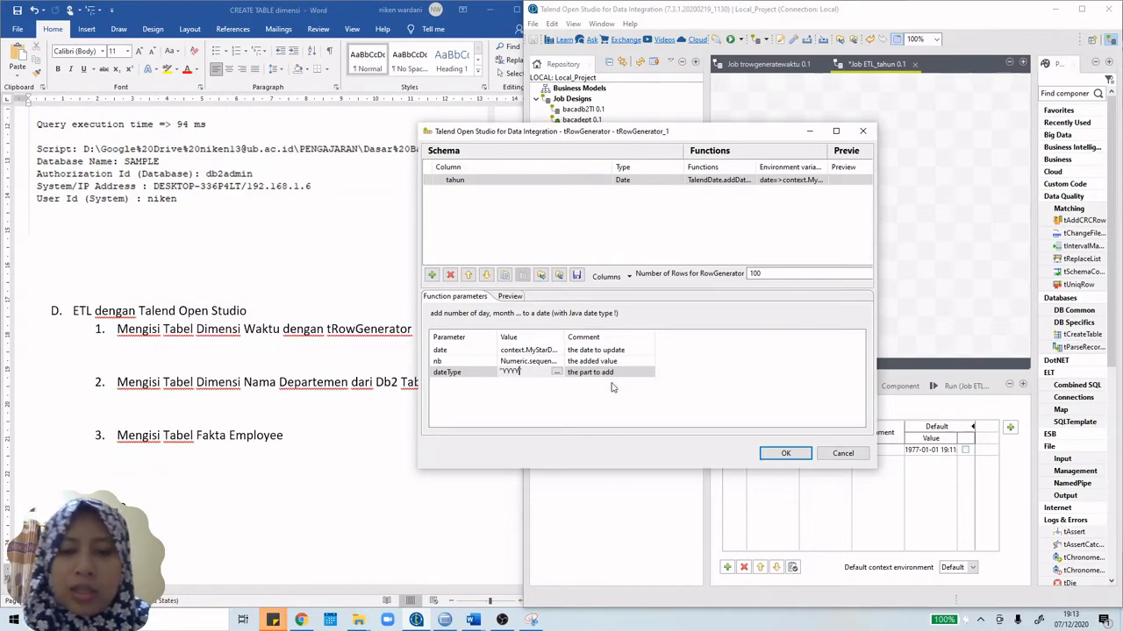
left_click(786, 454)
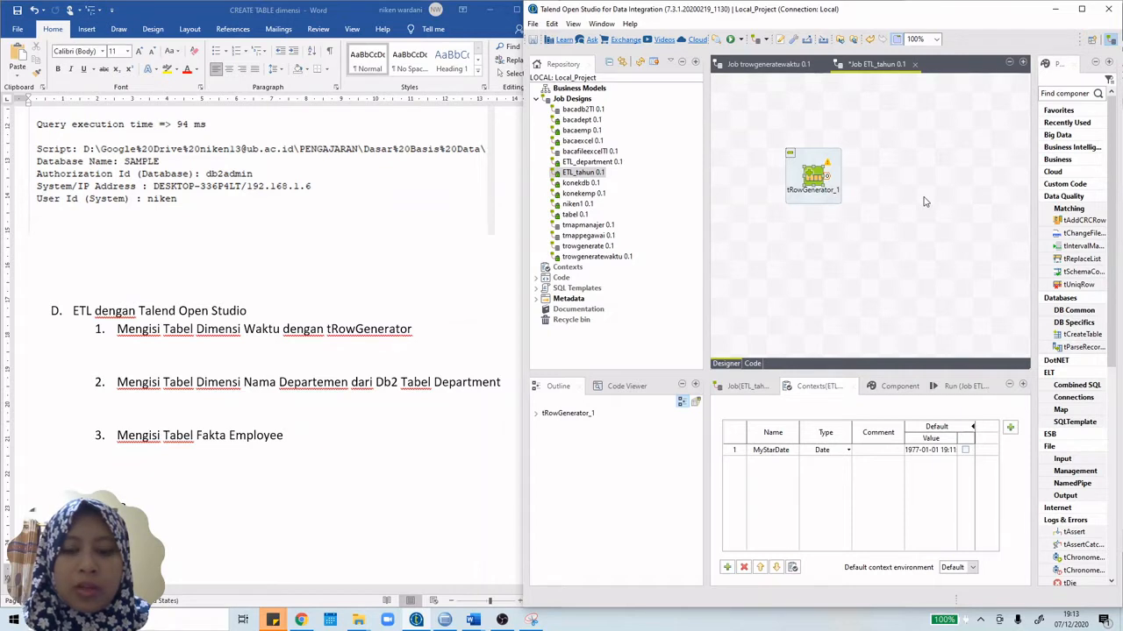
Step: Add a tLogRow component to the right of tRowGenerator_1, then reopen the generator editor
type("tlog")
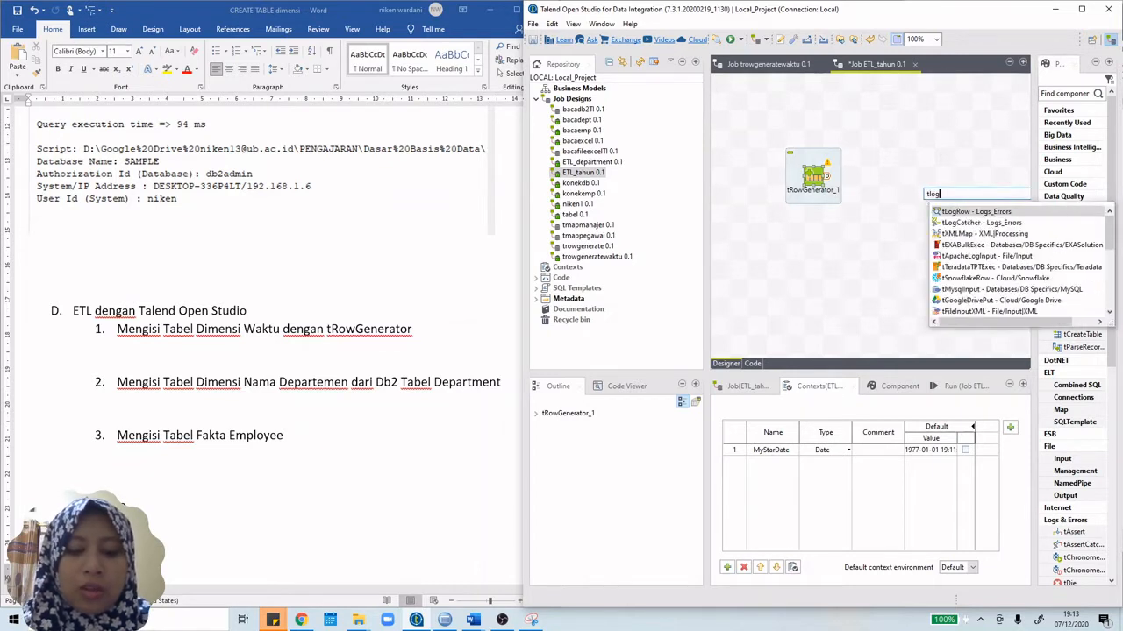
double_click(965, 212)
left_click_drag(932, 200, 952, 163)
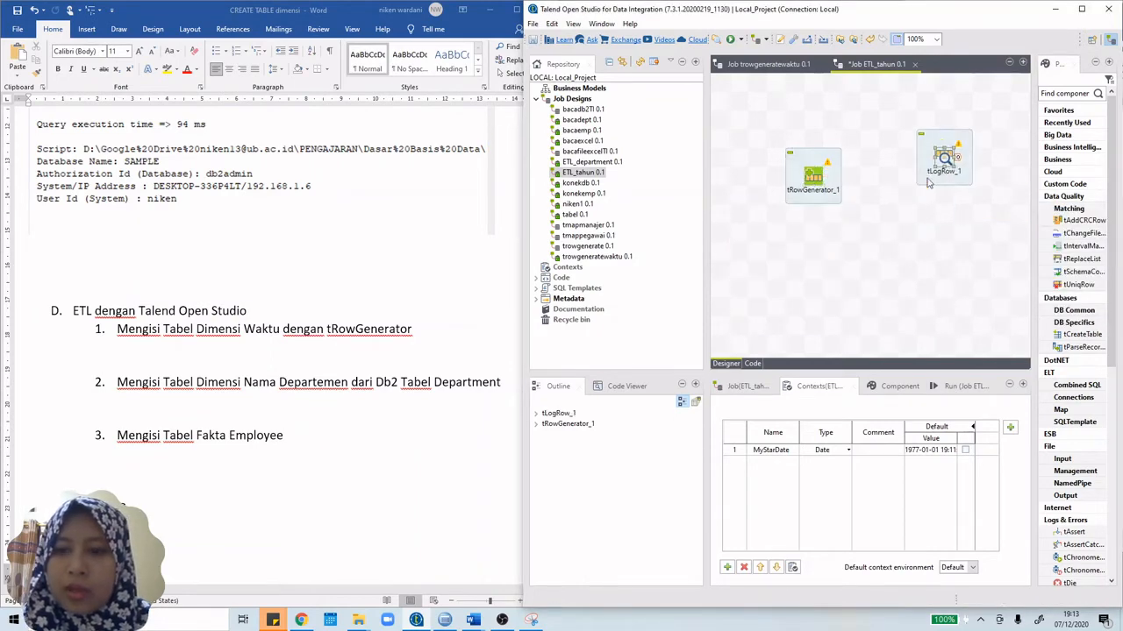
double_click(813, 175)
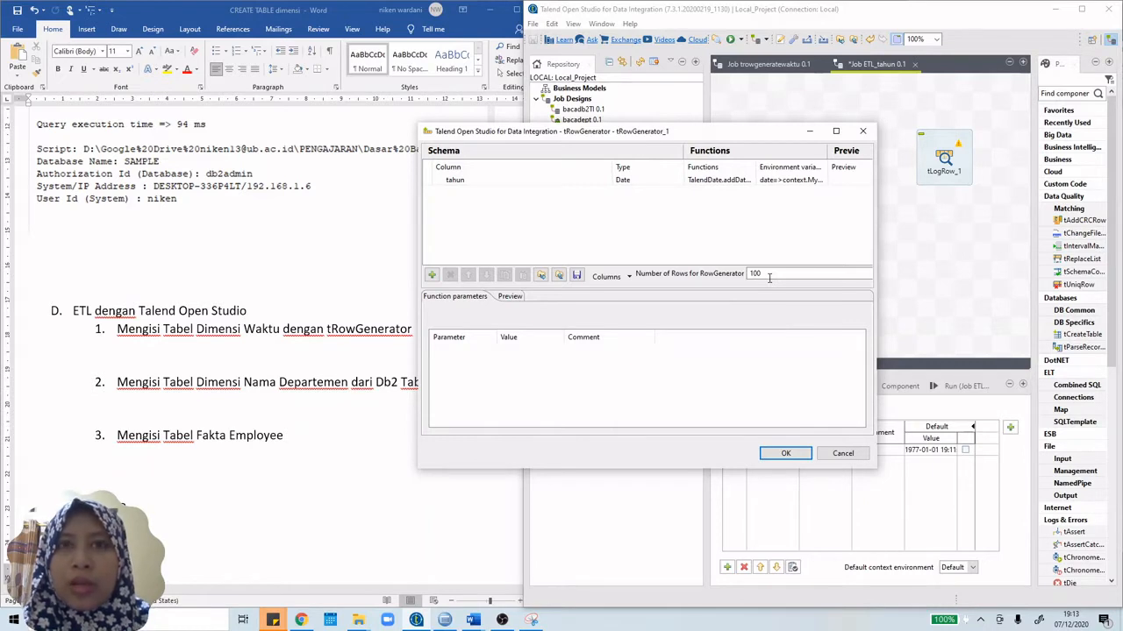
Step: Re-enter 100 as the Number of Rows and show the generator's Preview tab
left_click_drag(769, 275, 741, 274)
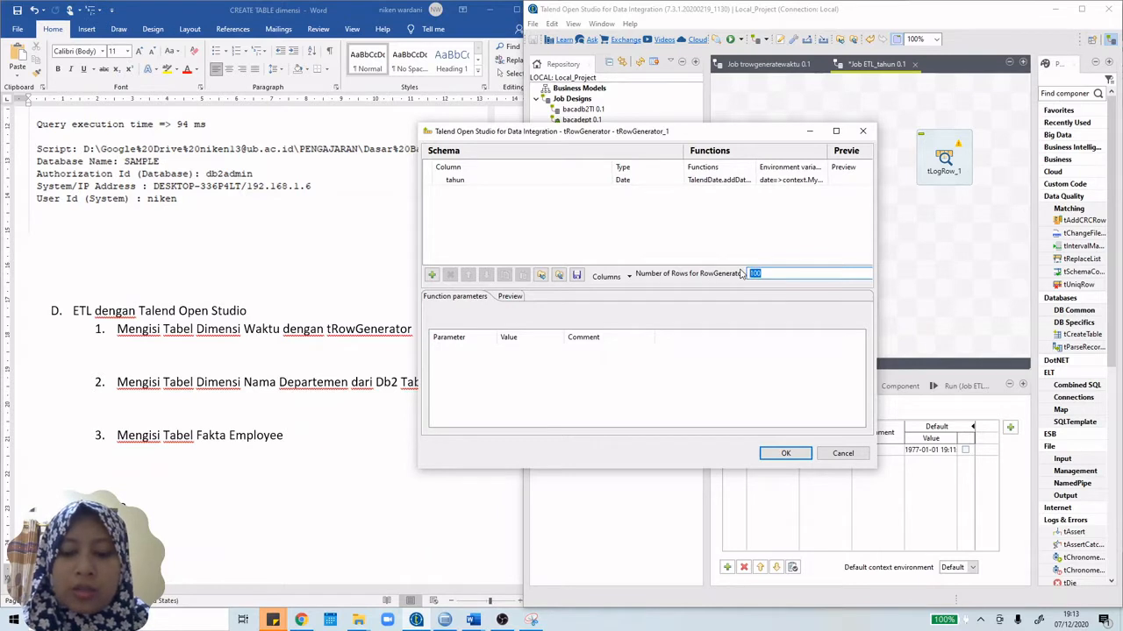
type("100")
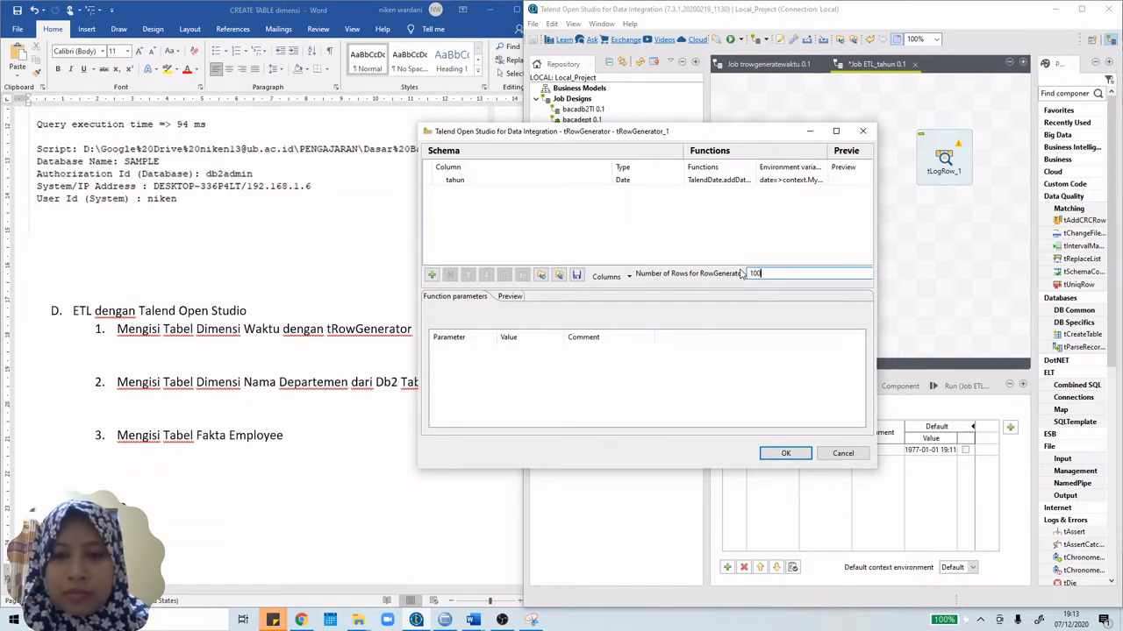
key("BackSpace")
key("BackSpace")
key("BackSpace")
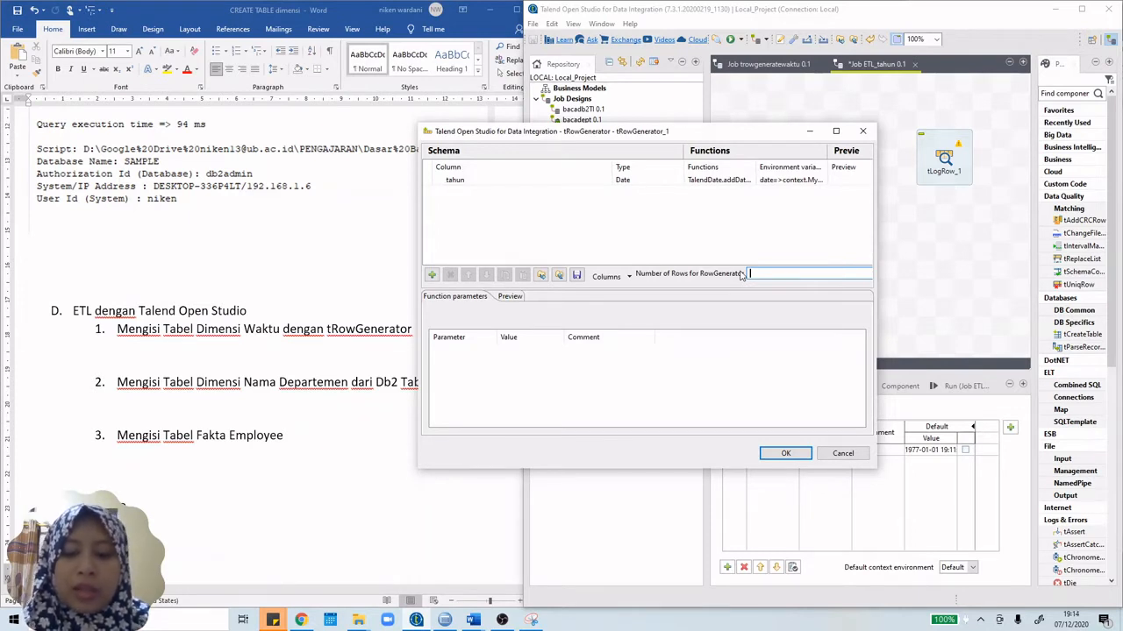
type("100")
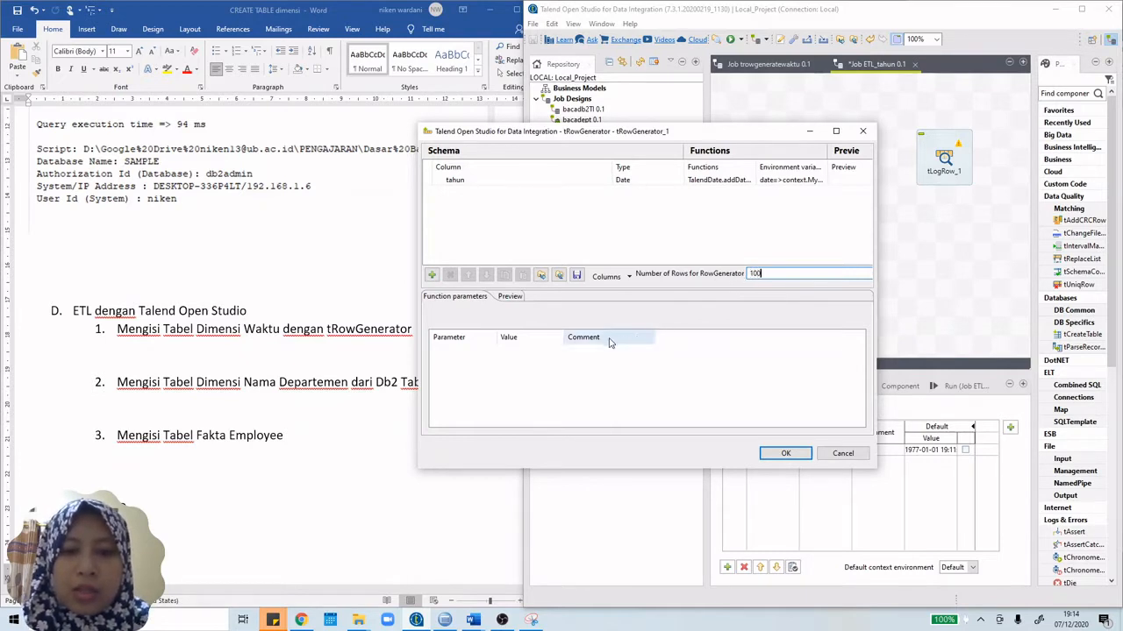
left_click(520, 298)
Step: Preview 100 generated rows, confirm tahun runs yearly from 1977 to 2076, and close the generator
left_click(458, 313)
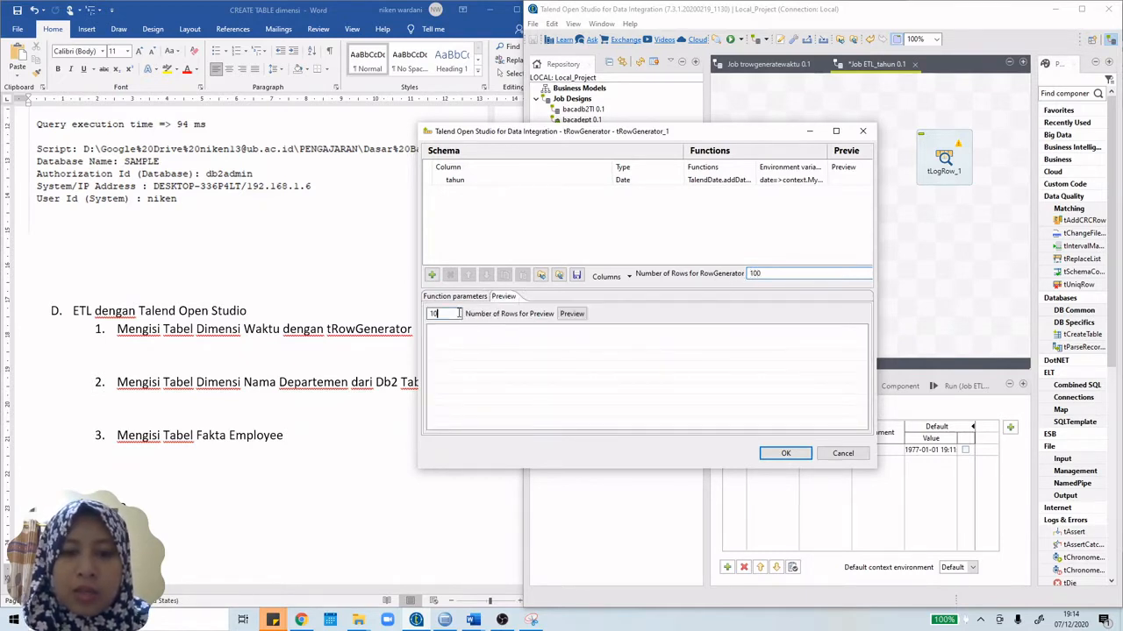
type("0")
left_click(570, 314)
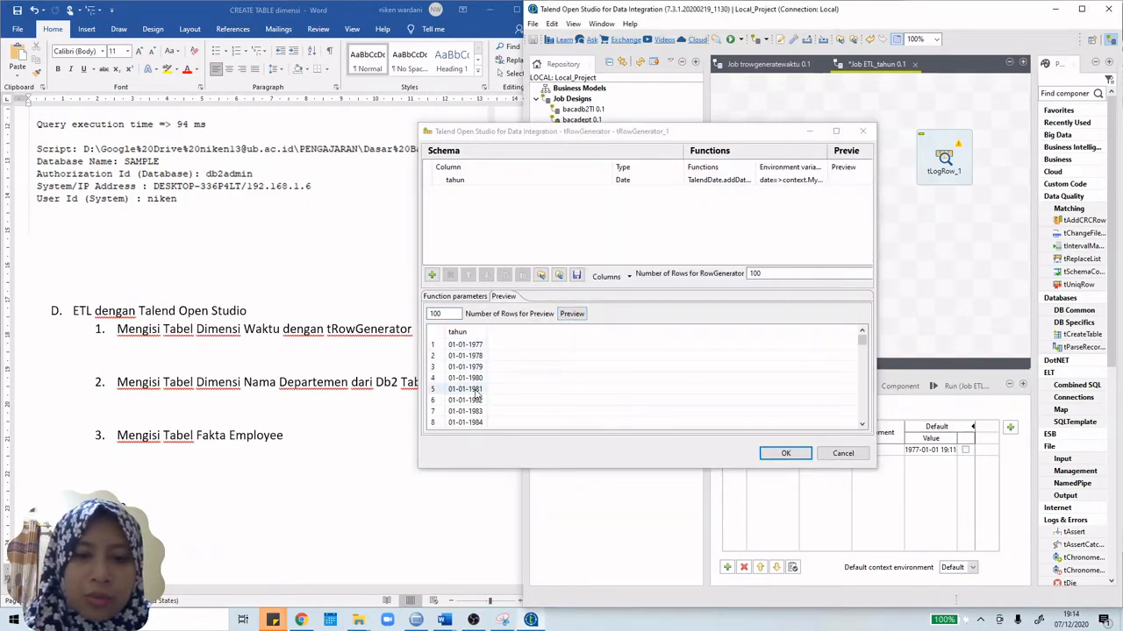
scroll(476, 395, "down", 16)
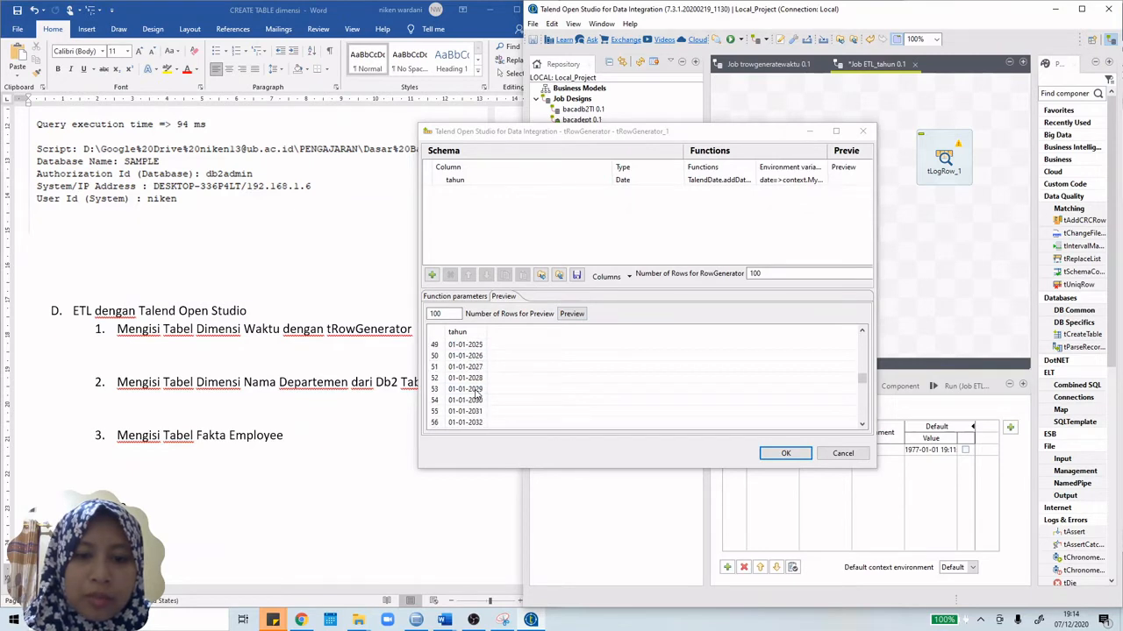
scroll(476, 395, "down", 15)
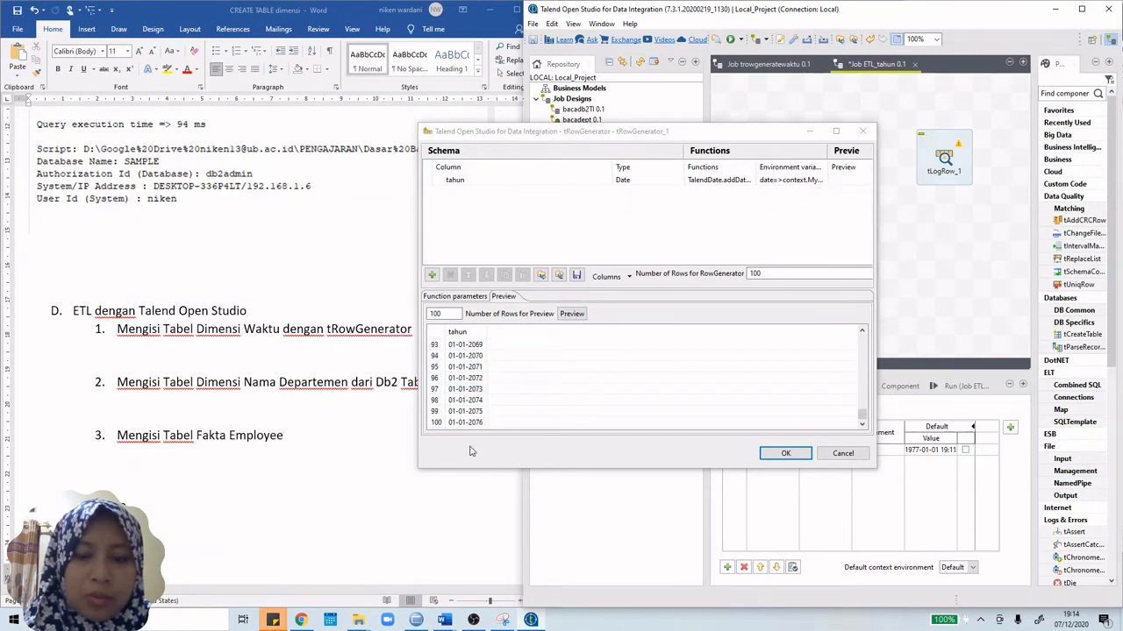
scroll(483, 411, "up", 12)
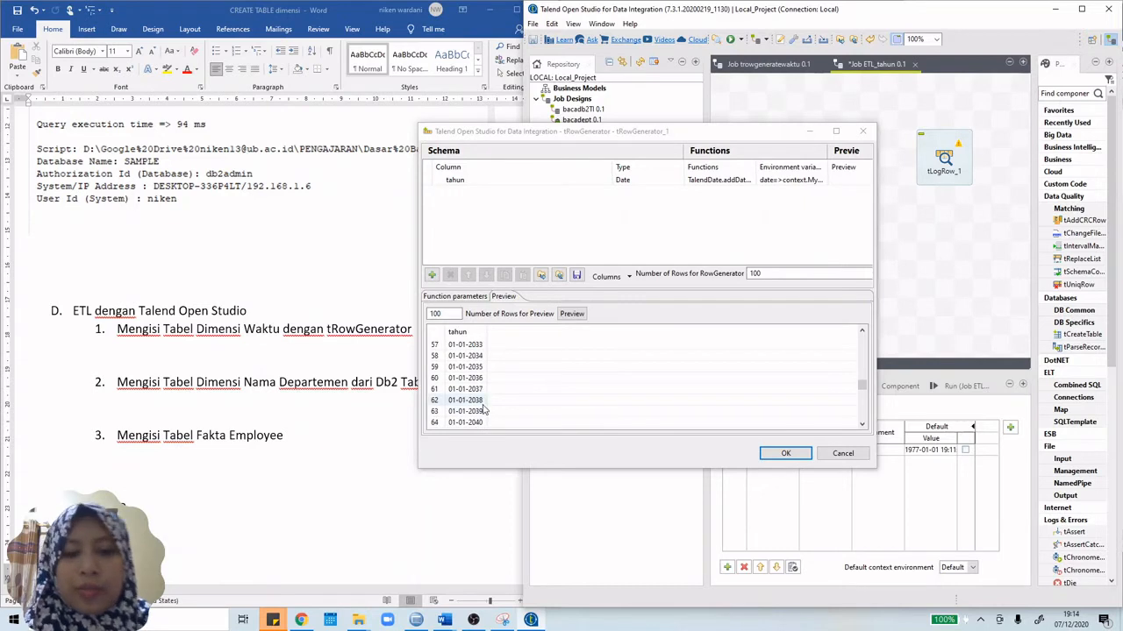
scroll(483, 410, "up", 4)
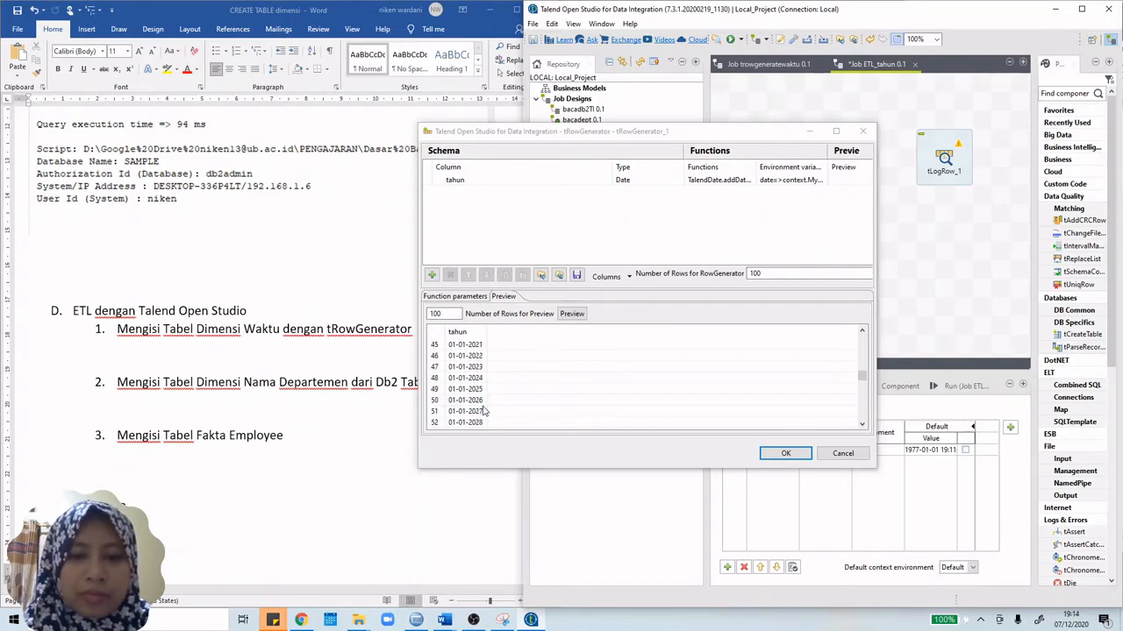
scroll(484, 411, "up", 6)
scroll(484, 410, "down", 17)
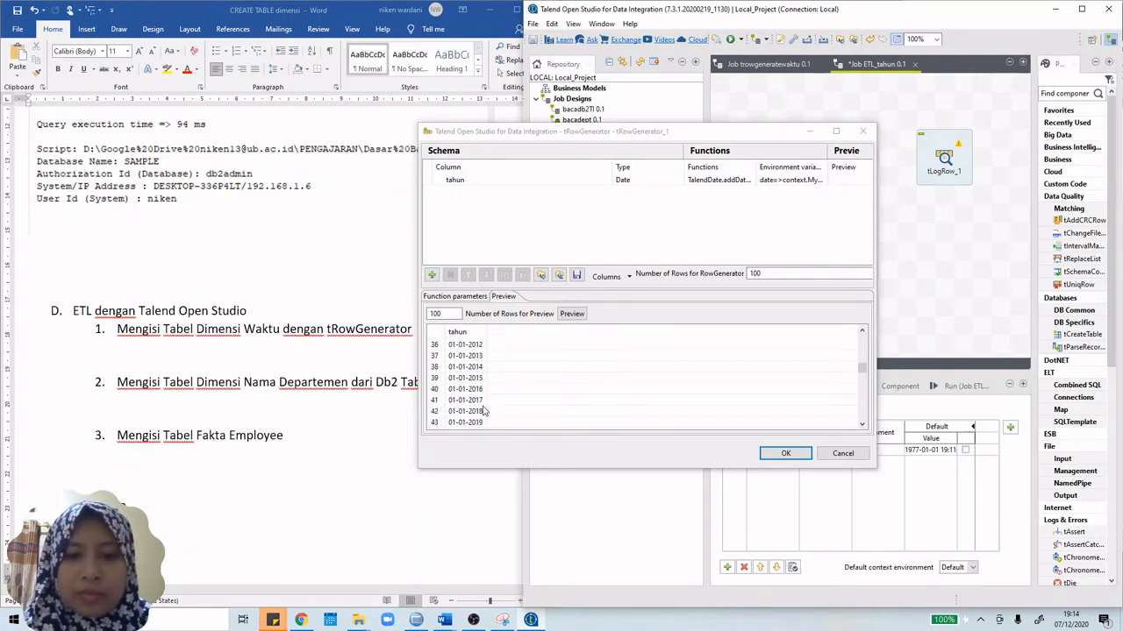
scroll(483, 410, "up", 9)
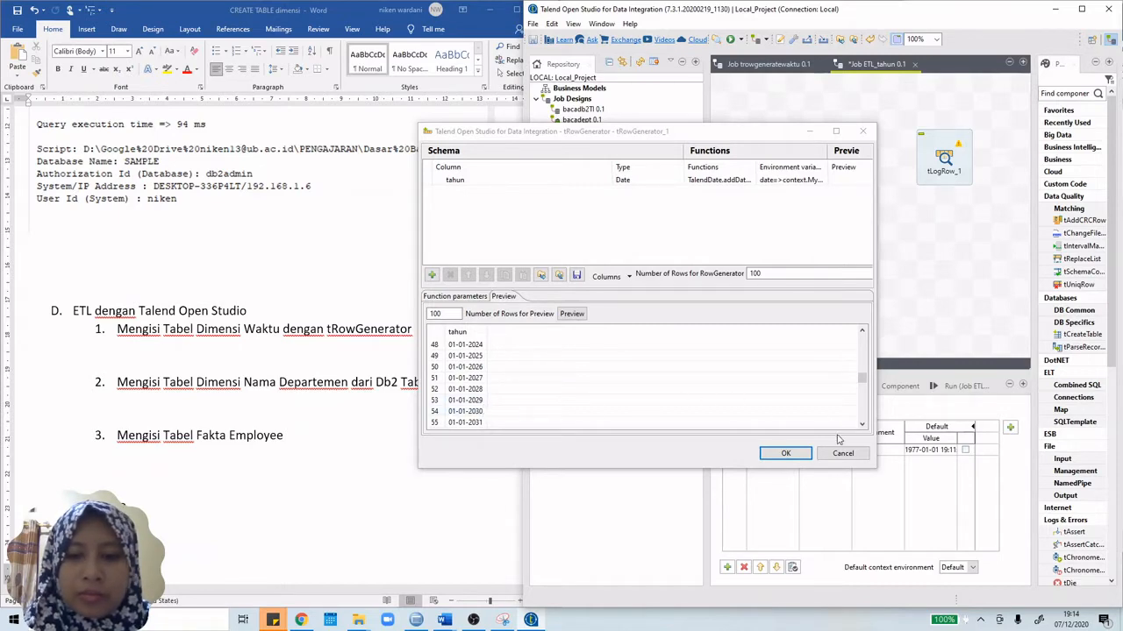
left_click(786, 454)
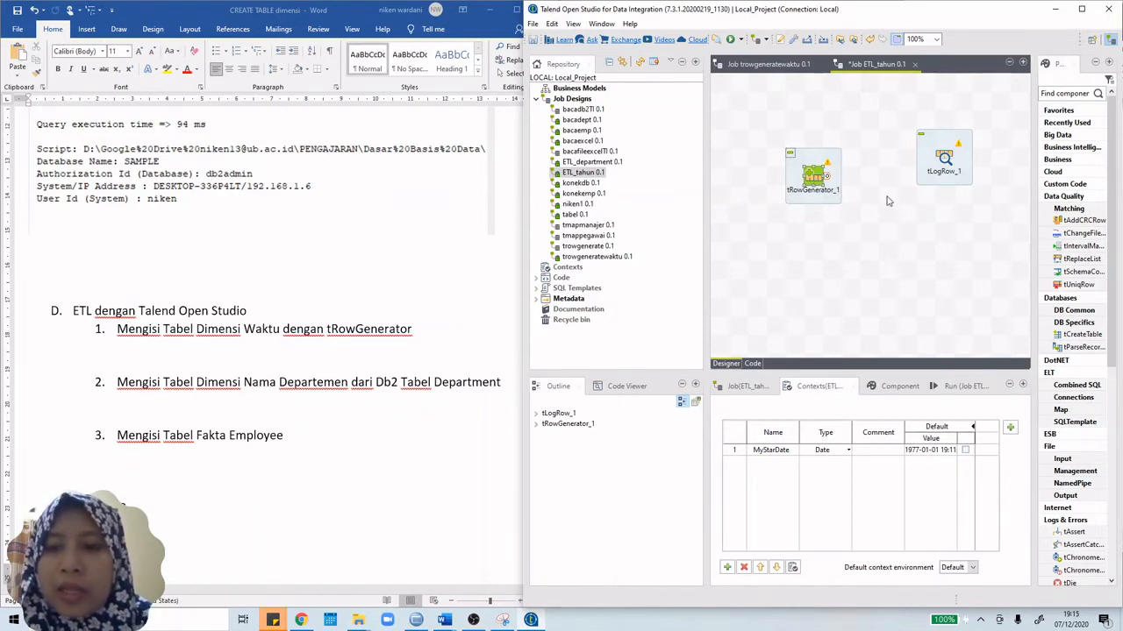
Step: Add a tMap component via 'tma' and shift tLogRow_1 right to make room
type("tma")
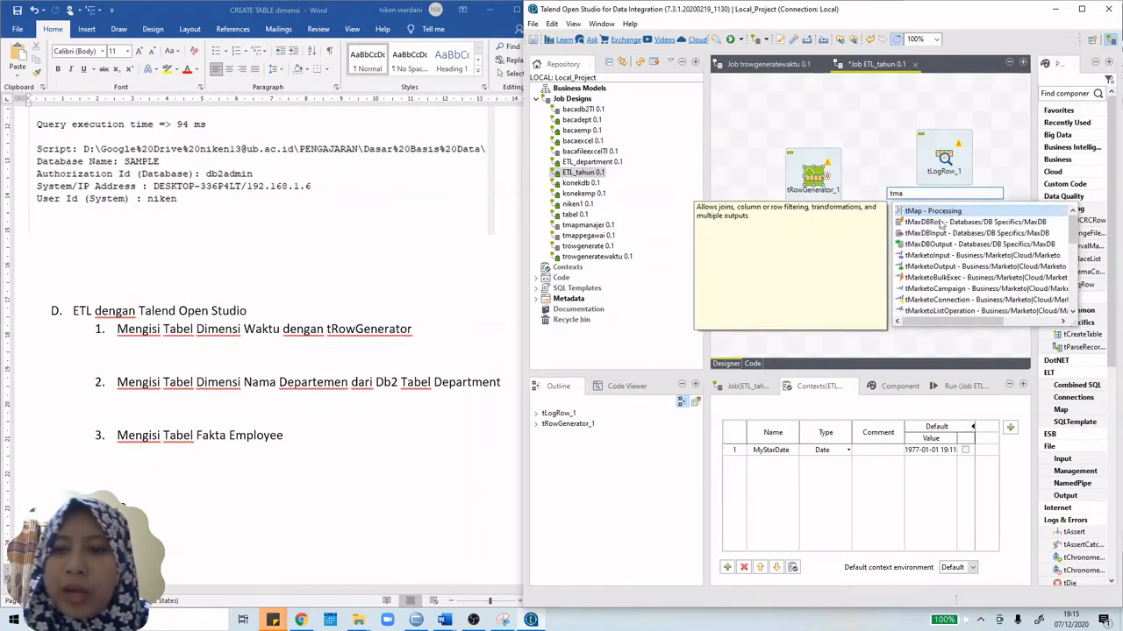
double_click(950, 212)
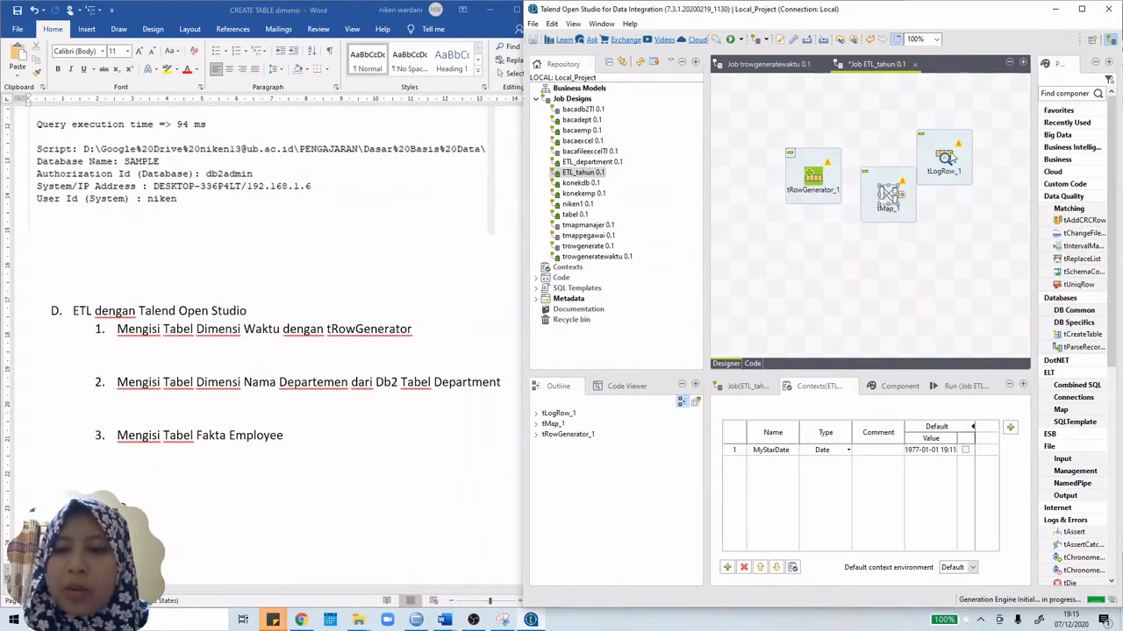
left_click_drag(956, 156, 989, 174)
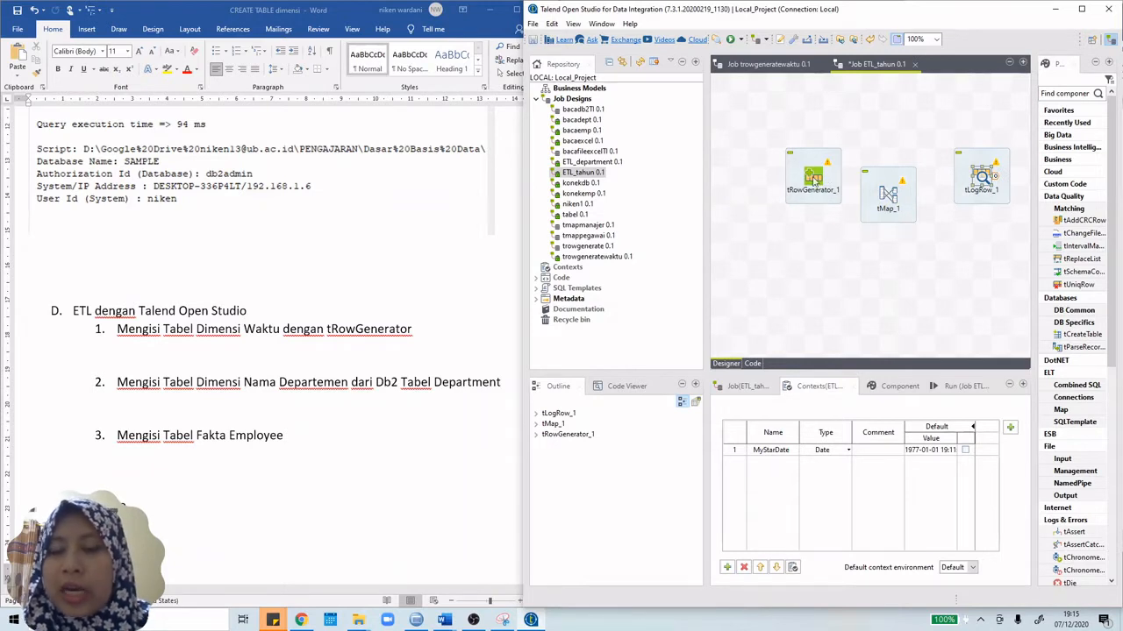
left_click(892, 201)
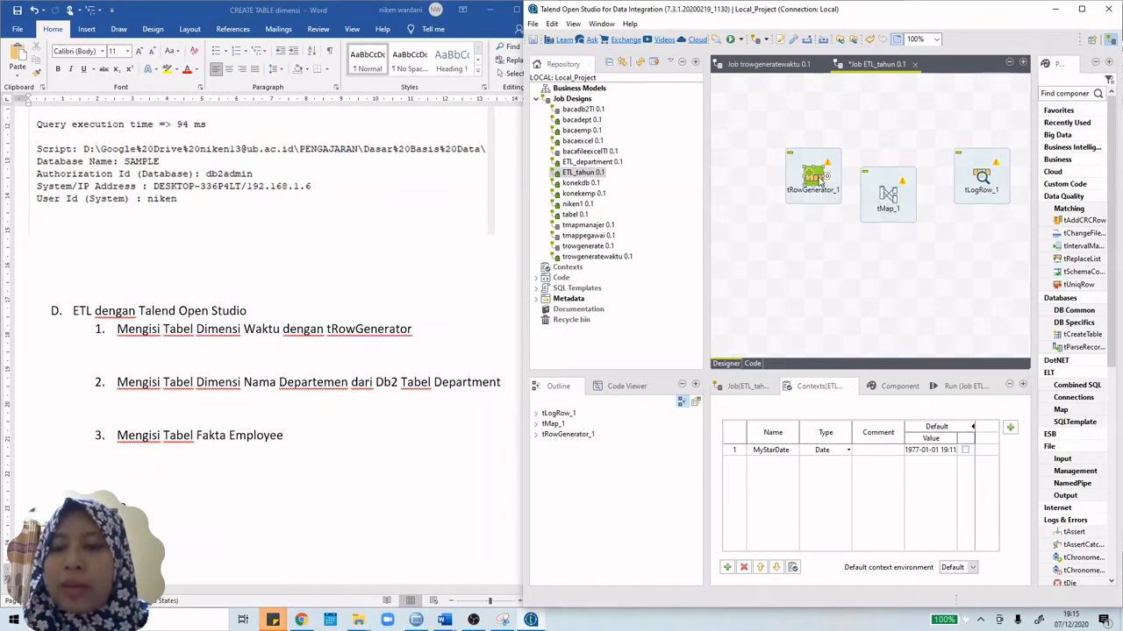
Step: Connect tRowGenerator_1 to tMap_1 with a Main row link
right_click(818, 179)
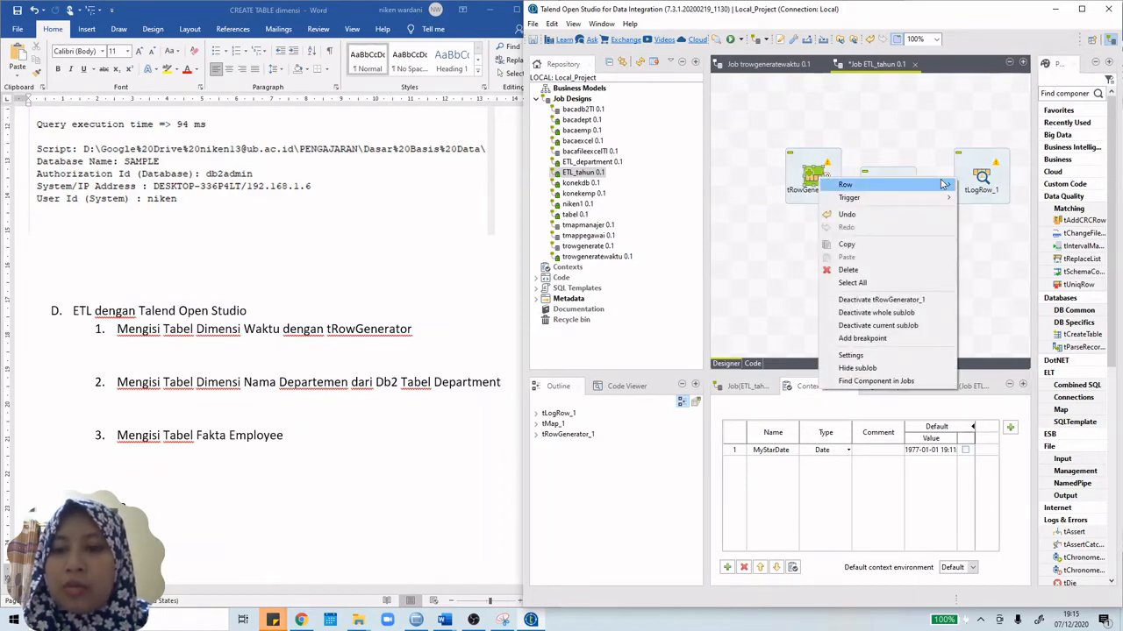
mouse_move(856, 186)
left_click(972, 184)
left_click(886, 196)
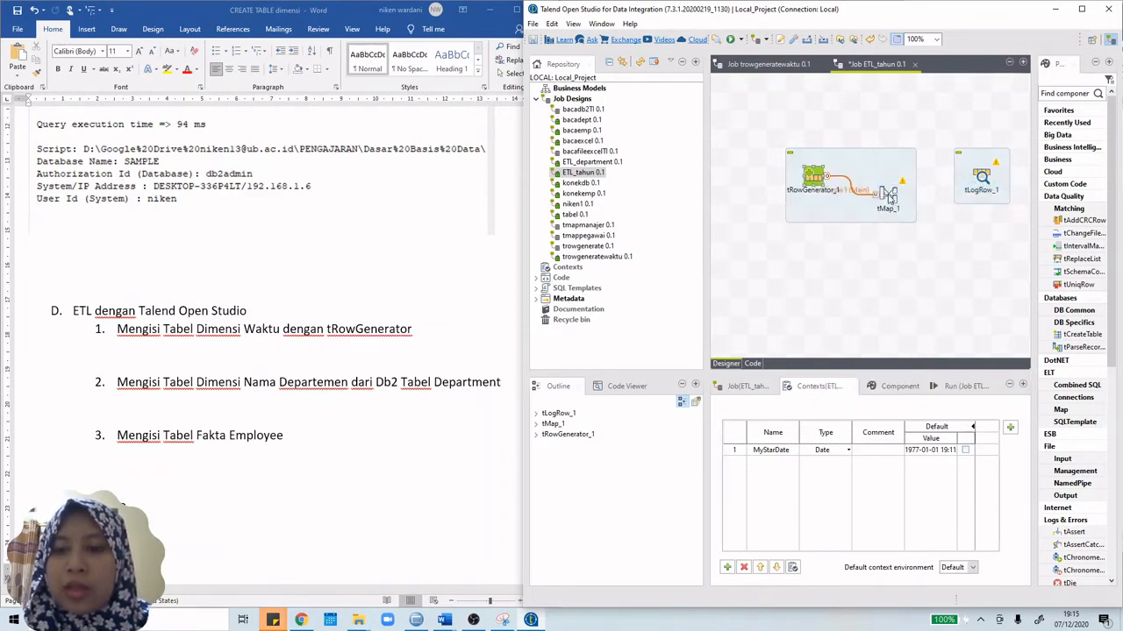
Step: Open the tMap_1 mapping editor
double_click(888, 197)
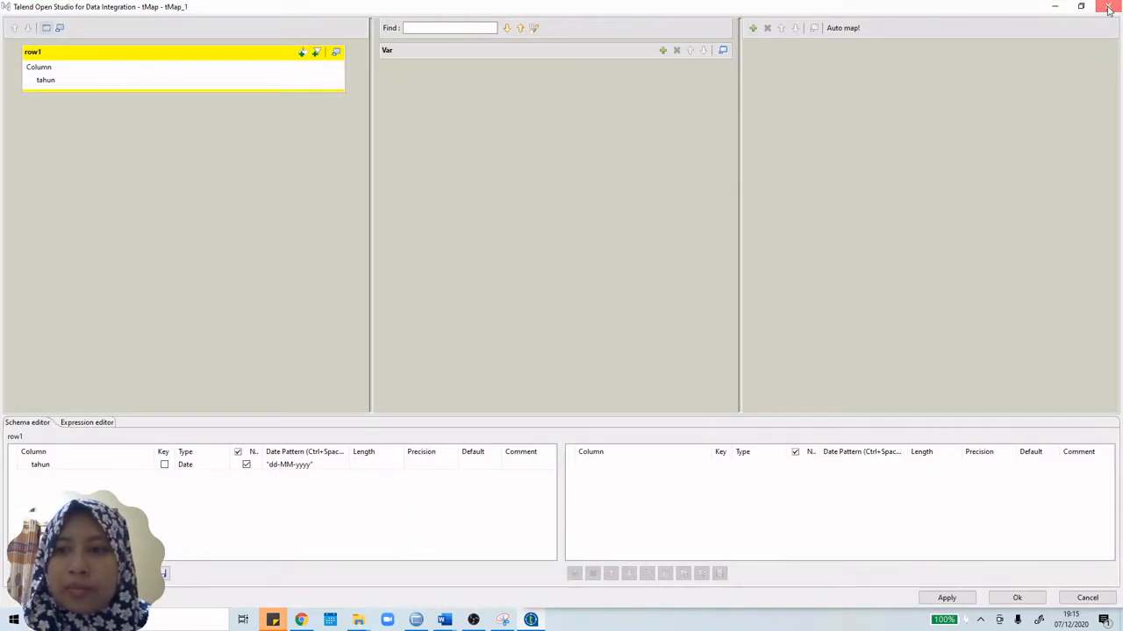
left_click(1108, 8)
right_click(892, 198)
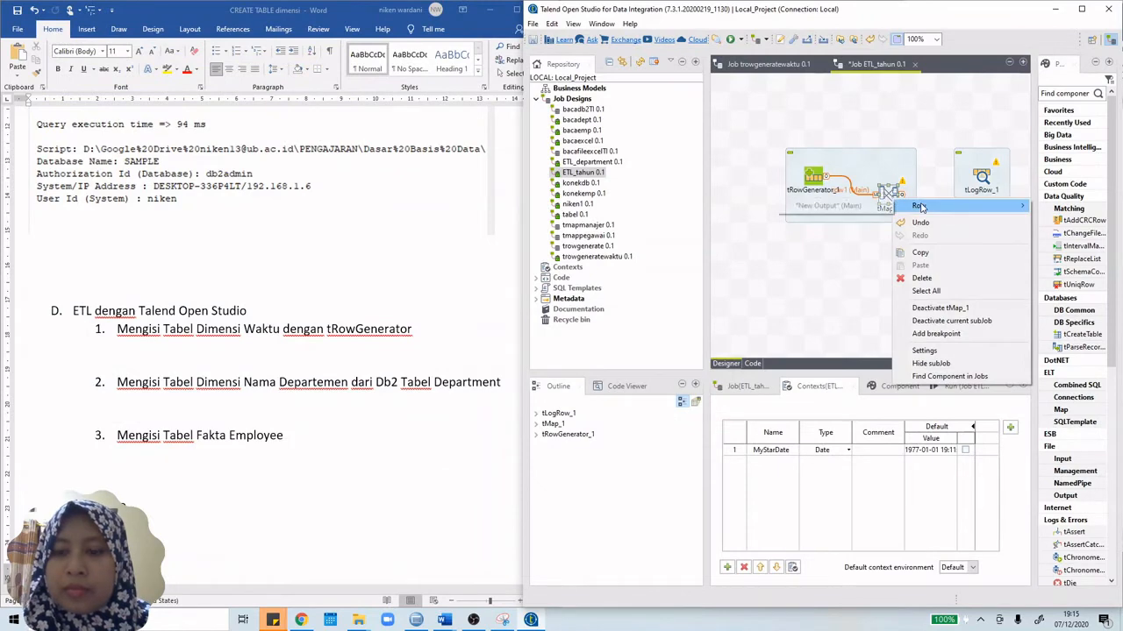
left_click(855, 269)
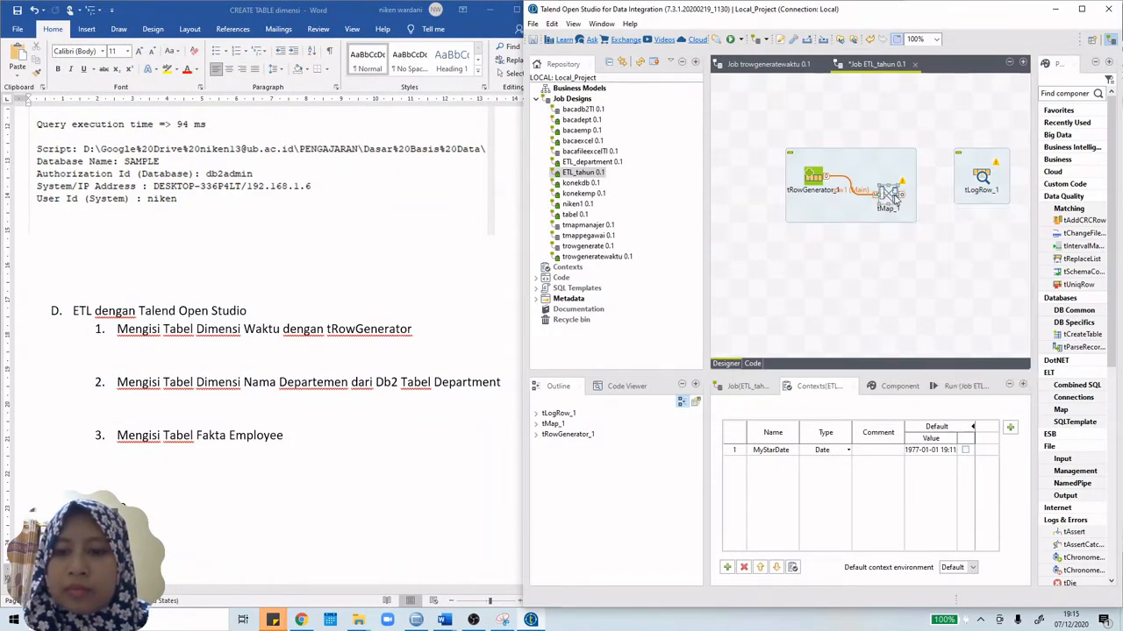
double_click(893, 197)
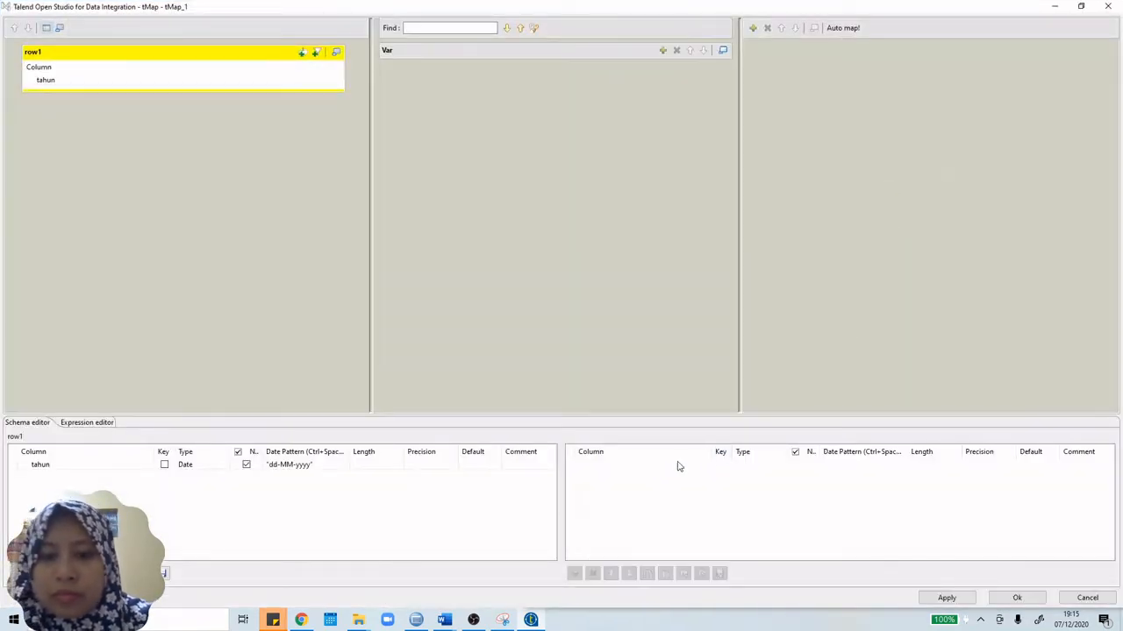
Step: Add an output table renamed from out1 to tahun and save the mapping
left_click(753, 29)
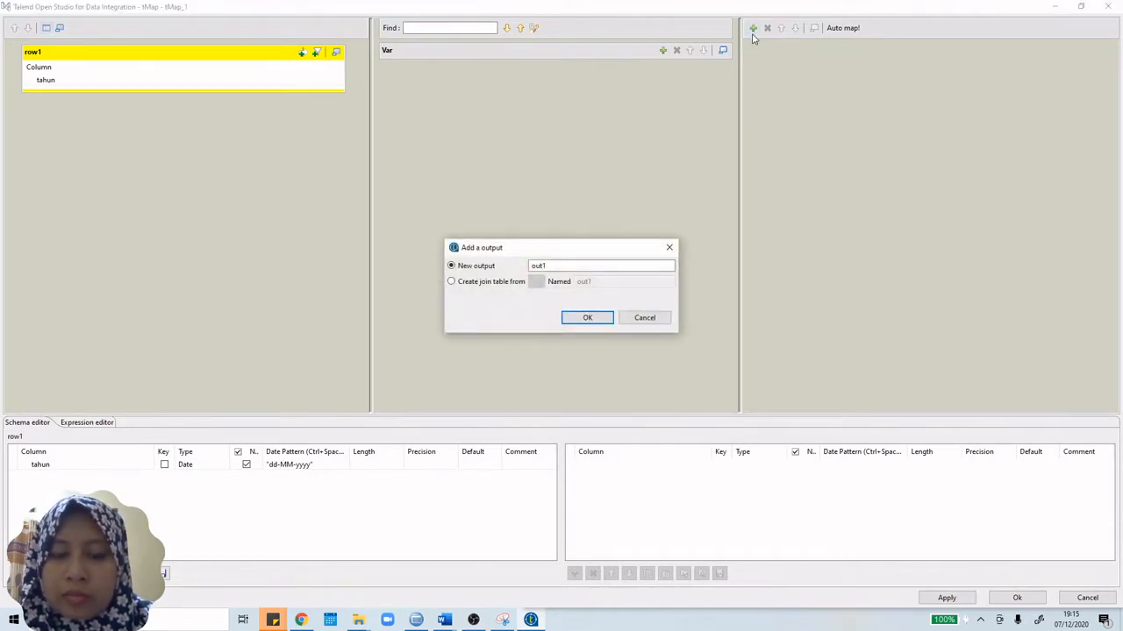
left_click(565, 265)
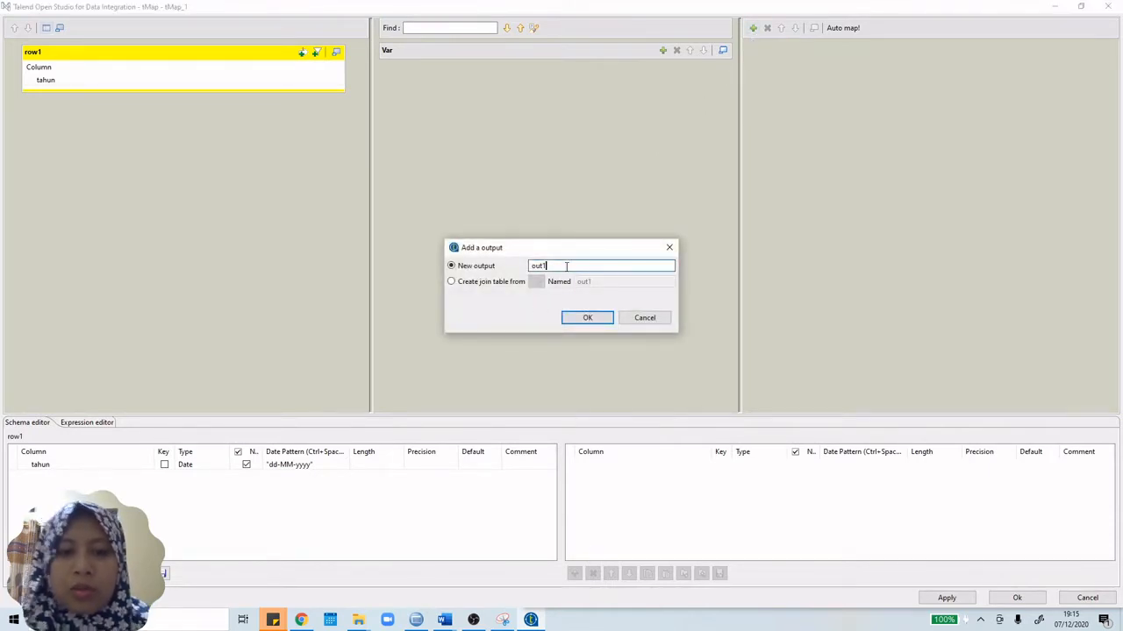
key("BackSpace")
key("BackSpace")
key("BackSpace")
key("BackSpace")
type("tahun")
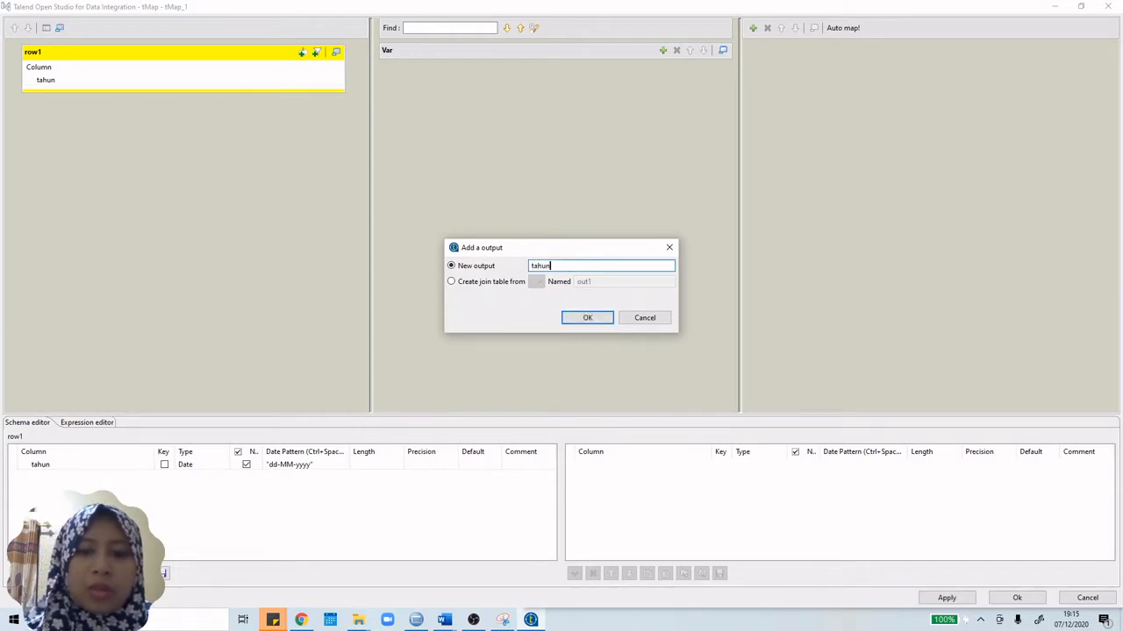
left_click(587, 319)
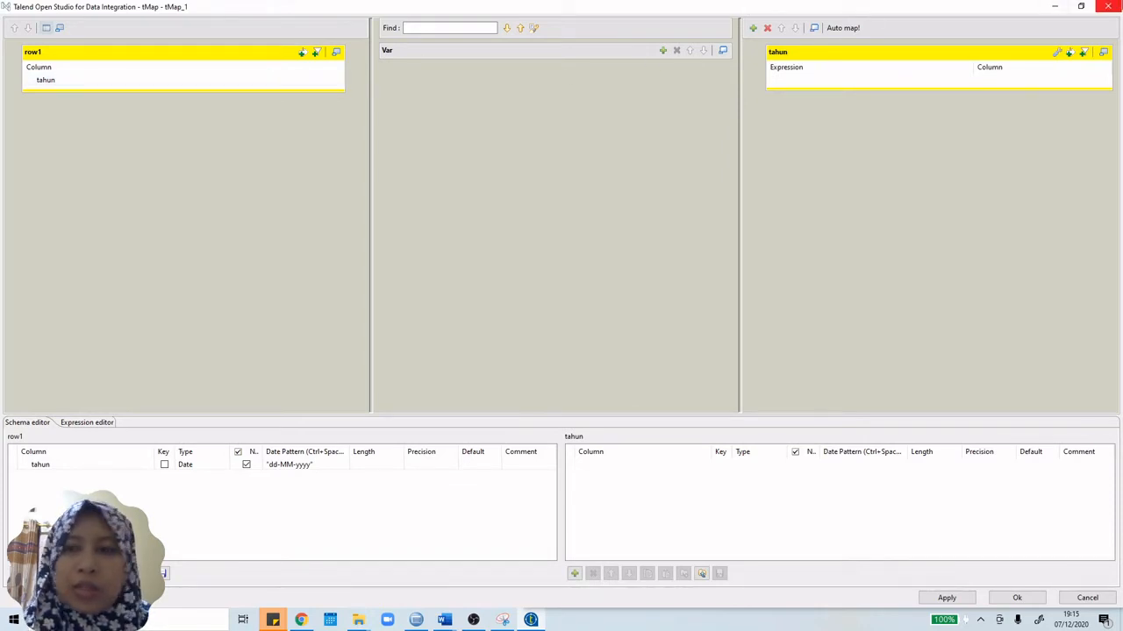
left_click(1108, 7)
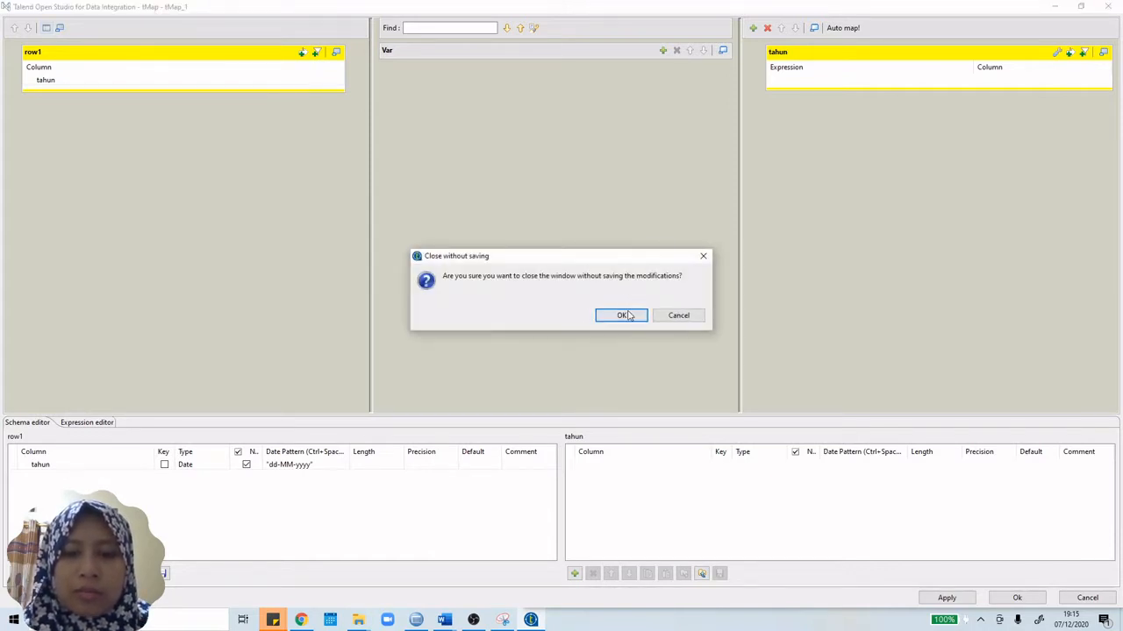
left_click(677, 318)
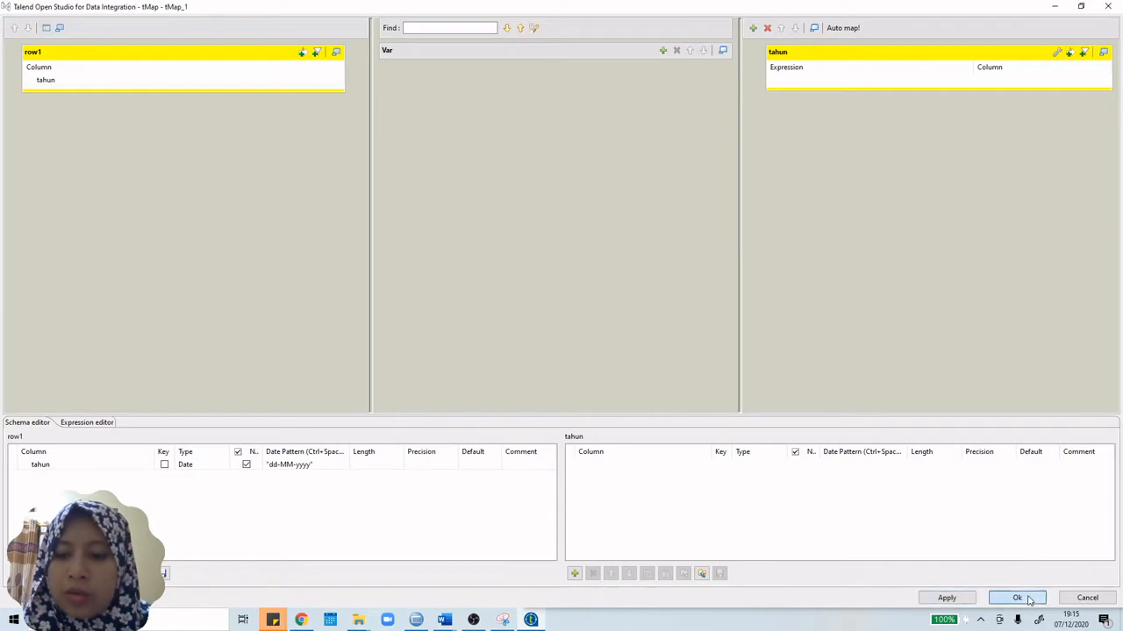
left_click(1016, 597)
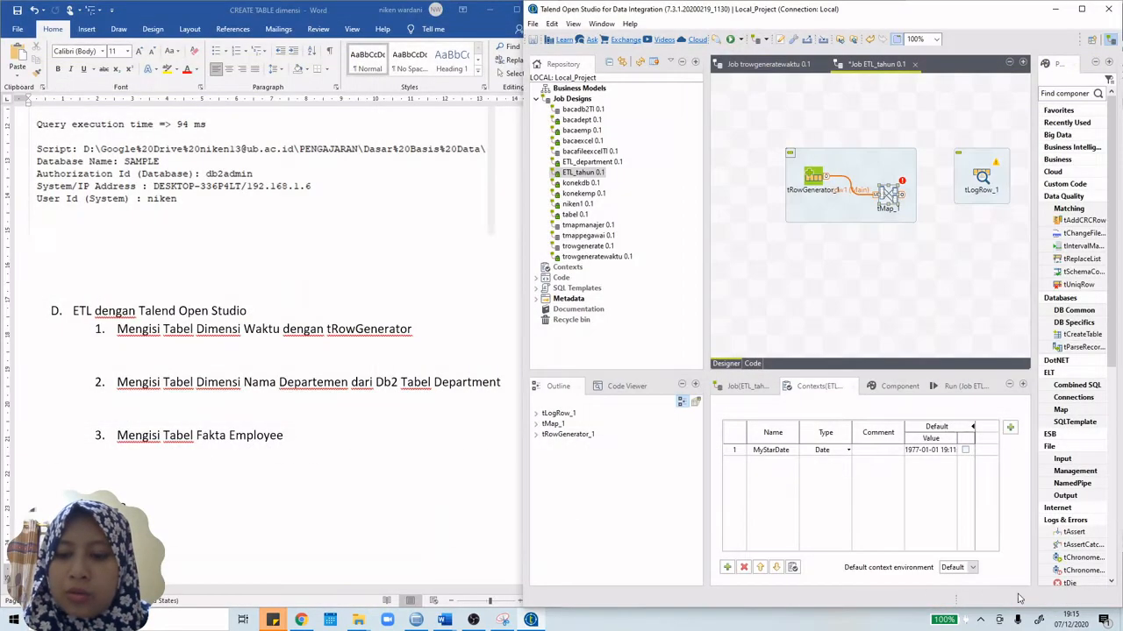
Step: In tRowGenerator_1's settings, overwrite the tahun column name with tanggal and confirm
left_click(863, 198)
left_click(814, 179)
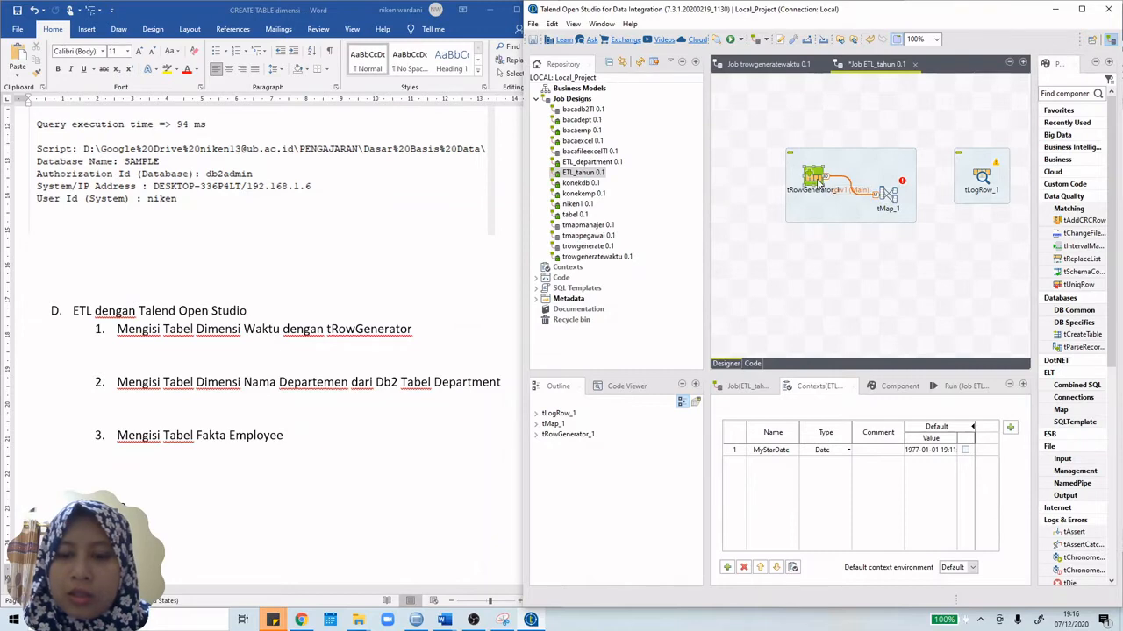
double_click(818, 181)
left_click(489, 179)
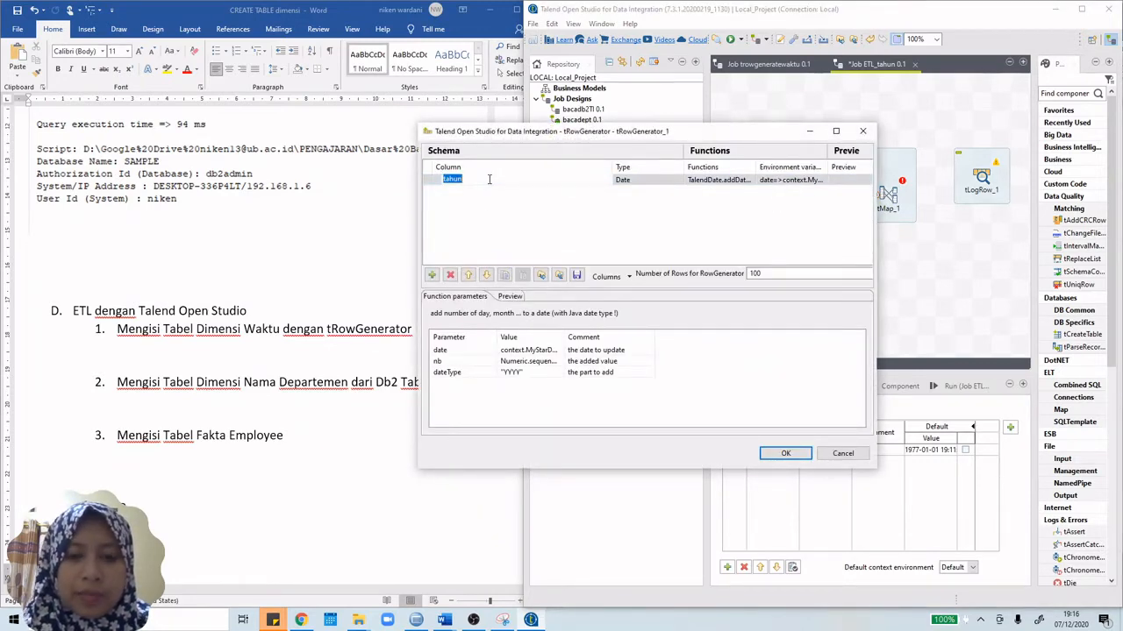
type("tanggal")
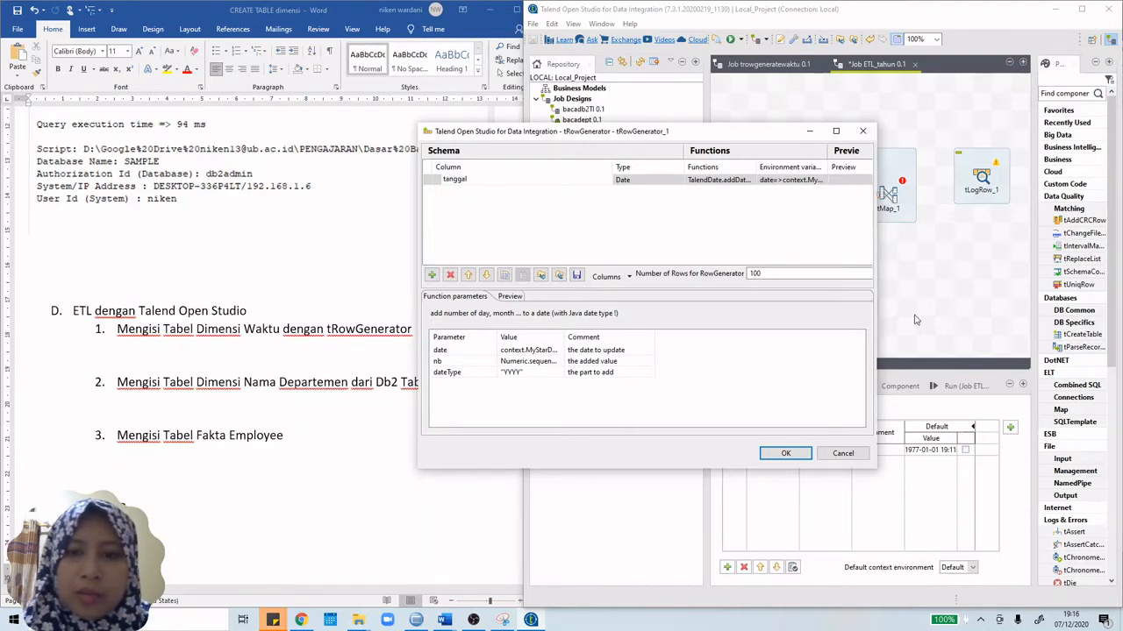
left_click(789, 454)
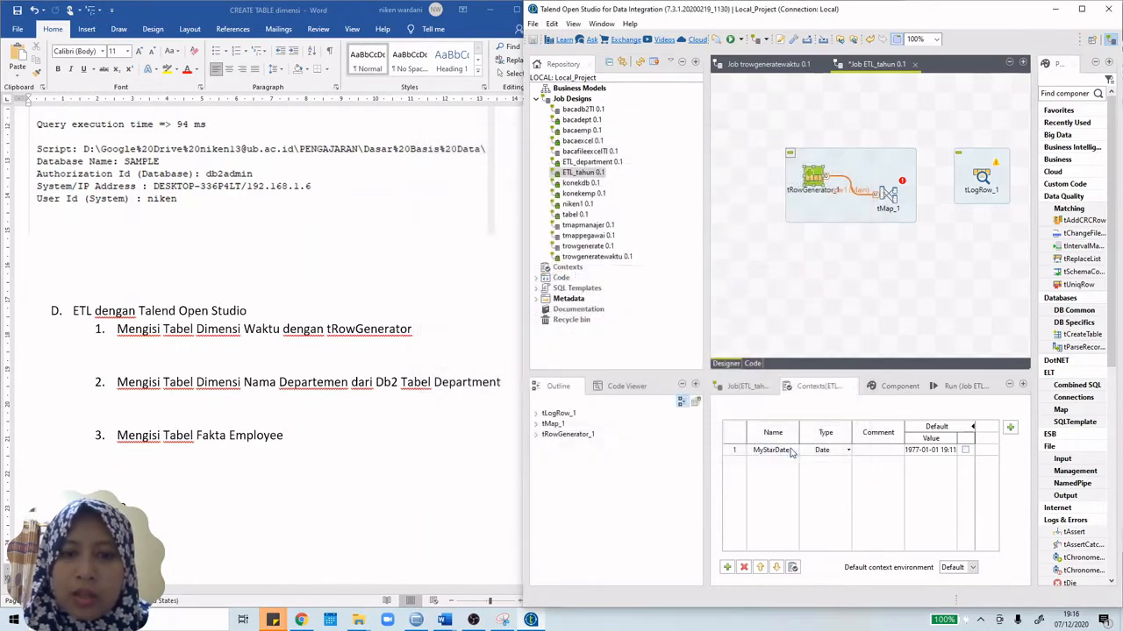
Step: Inspect the tahun year expression in the trowgeneratewaktu job's dim_waktu mapping
double_click(889, 195)
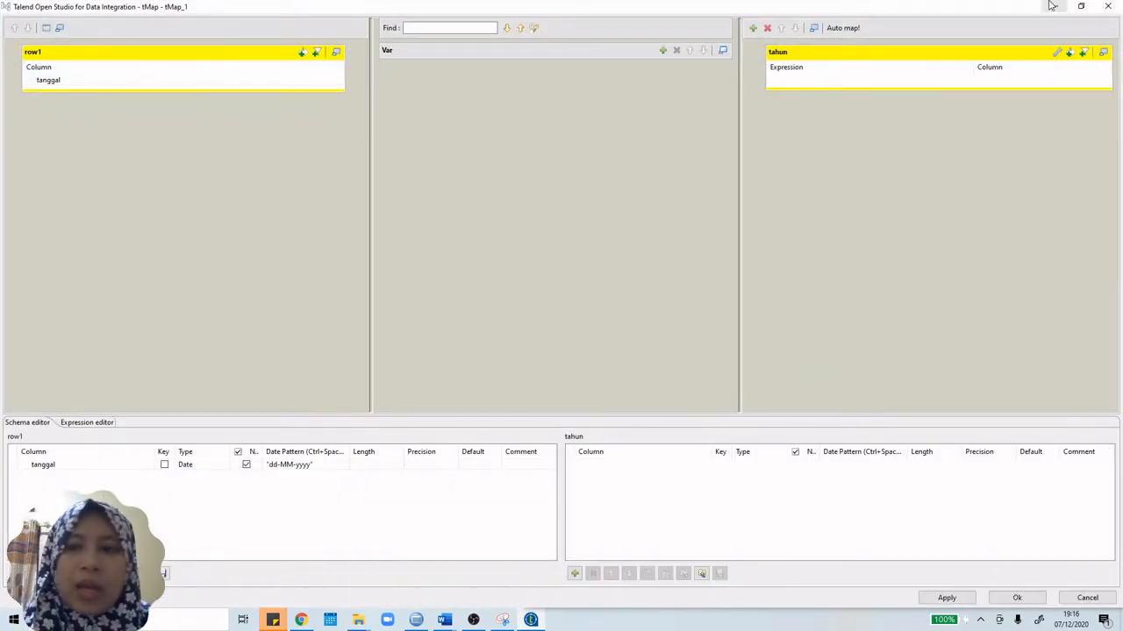
left_click(1107, 6)
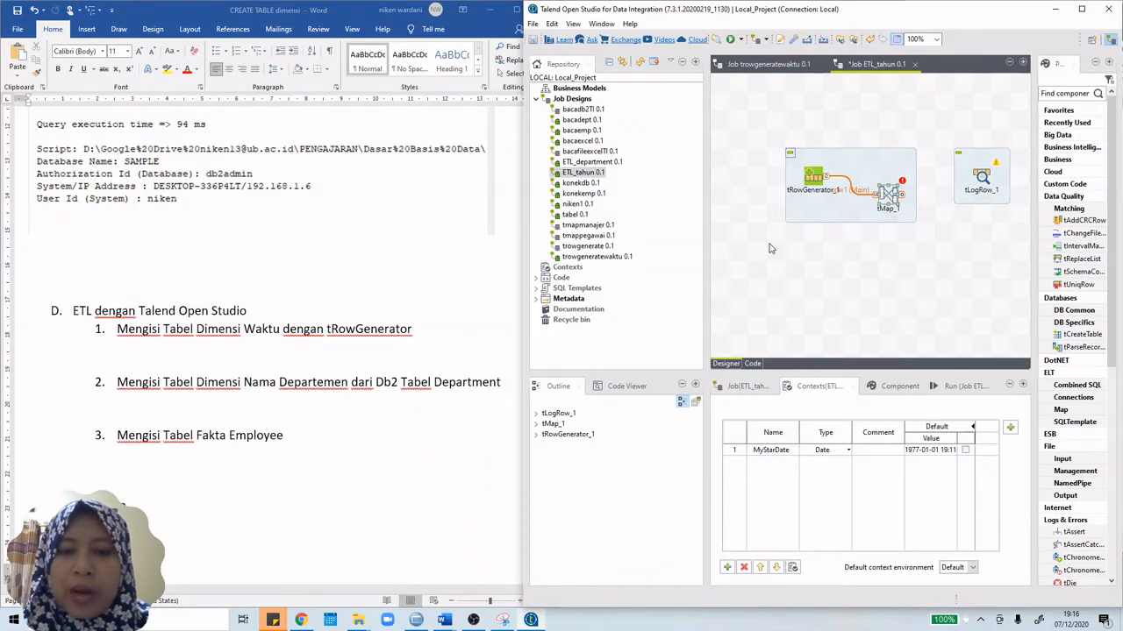
left_click(798, 68)
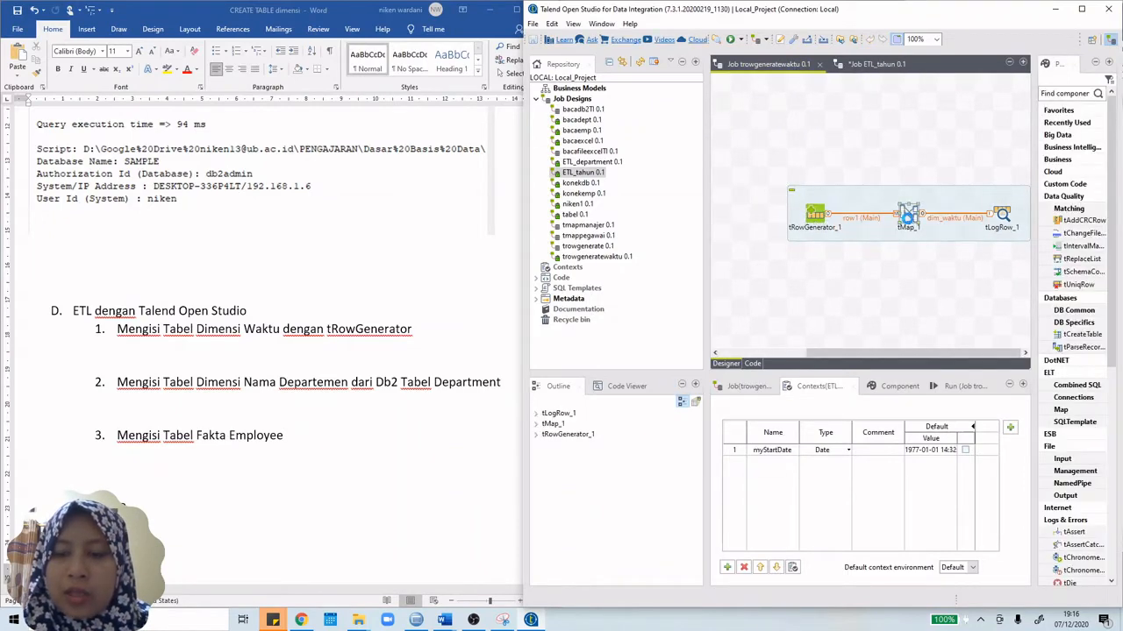
double_click(909, 214)
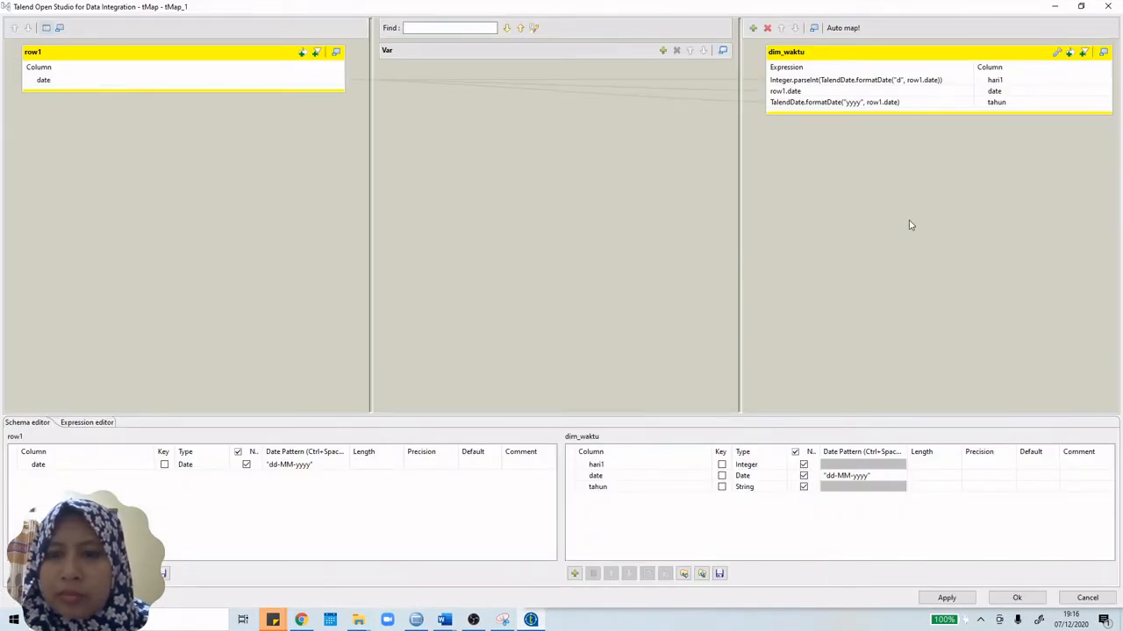
left_click(918, 105)
key("ctrl+c")
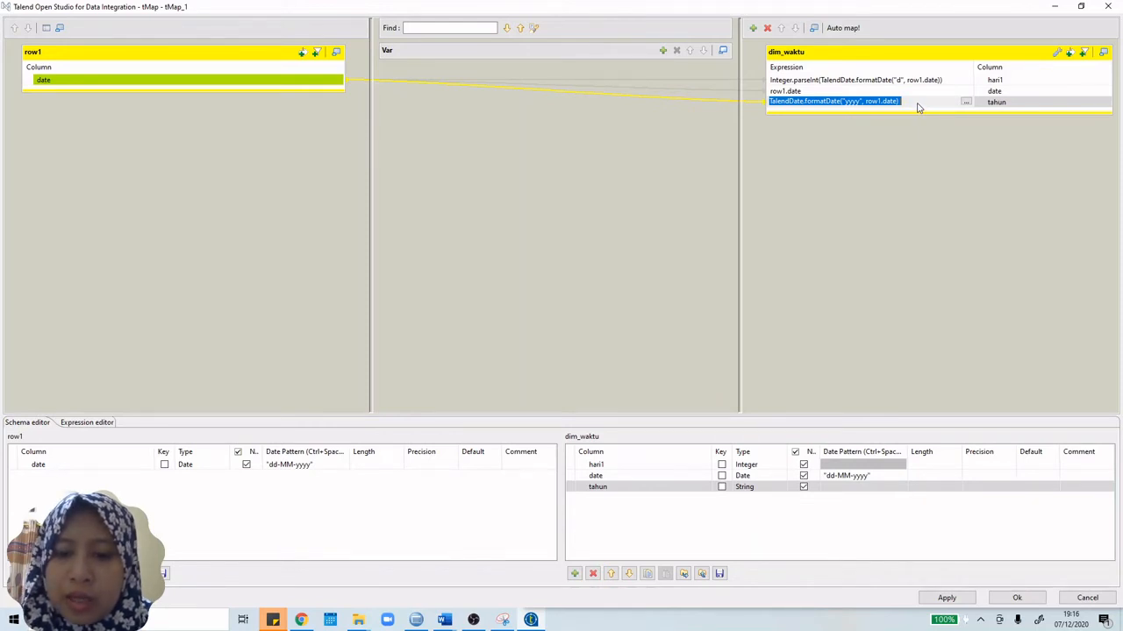
Step: Close the reference mapping and reopen ETL_tahun's tMap_1 editor
left_click(1108, 6)
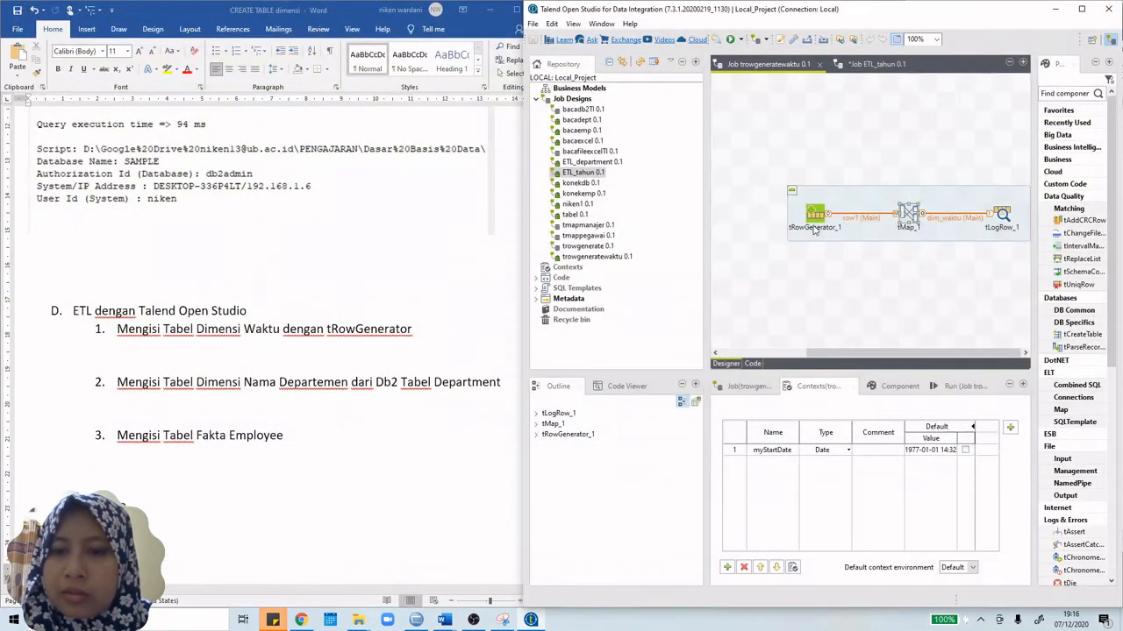
double_click(911, 212)
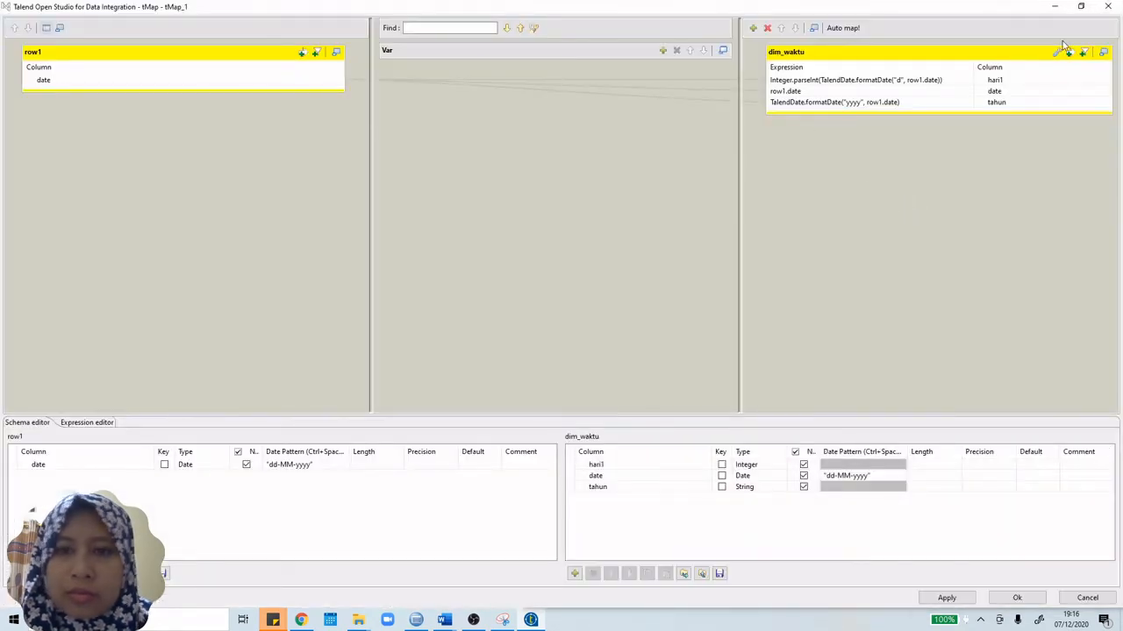
left_click(1108, 7)
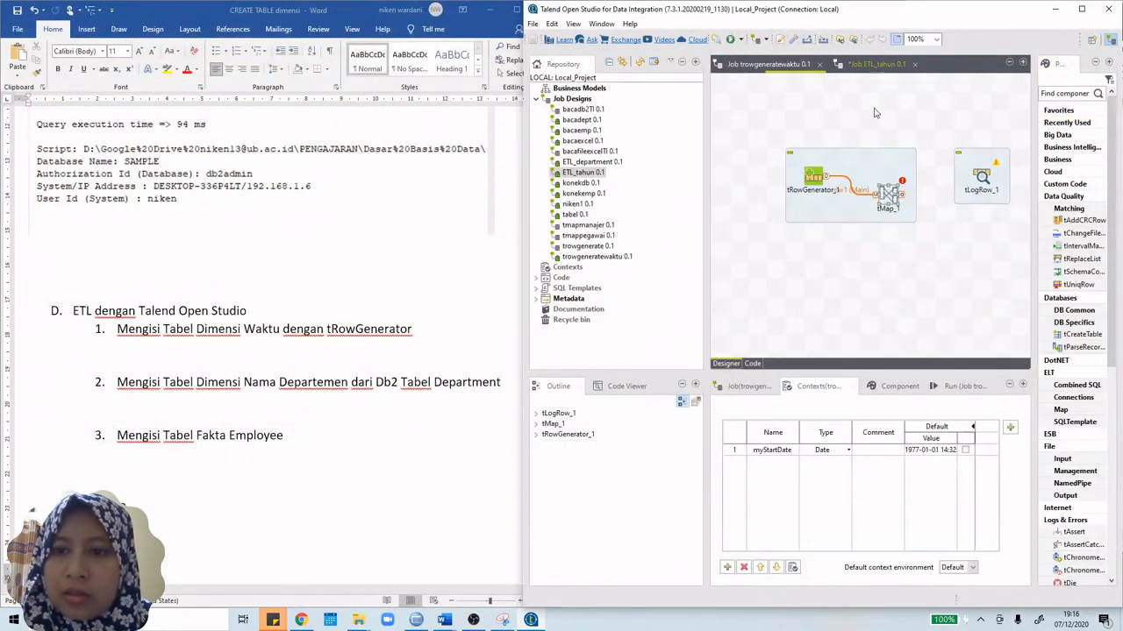
double_click(890, 195)
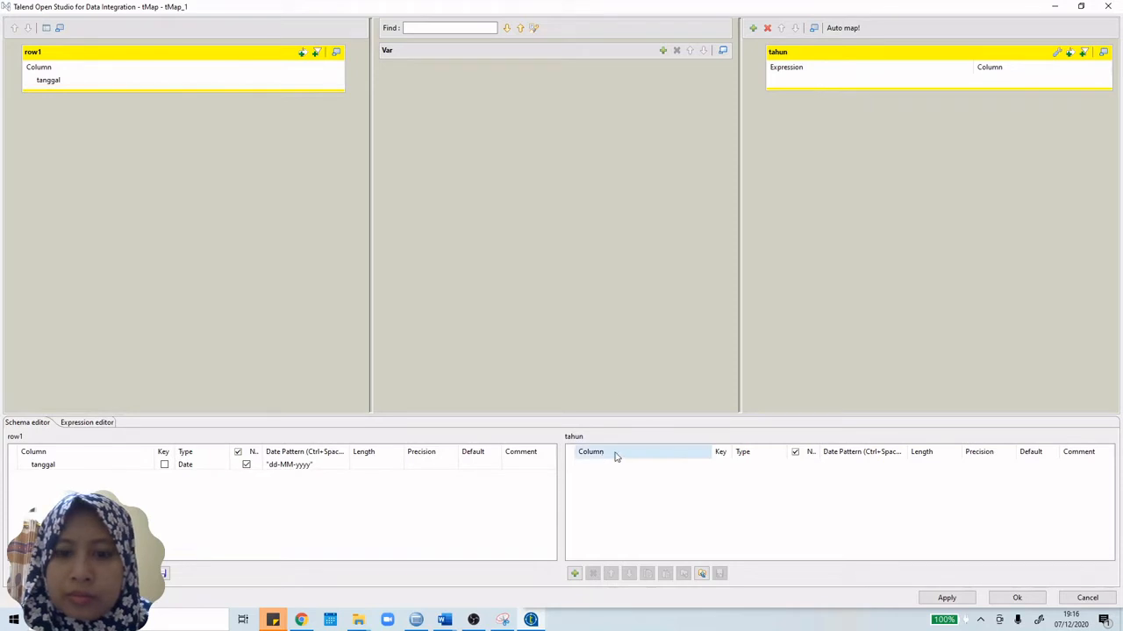
Step: Add an output column with expression TalendDate.formatDate("yyyy", row1.tanggal)
left_click(574, 574)
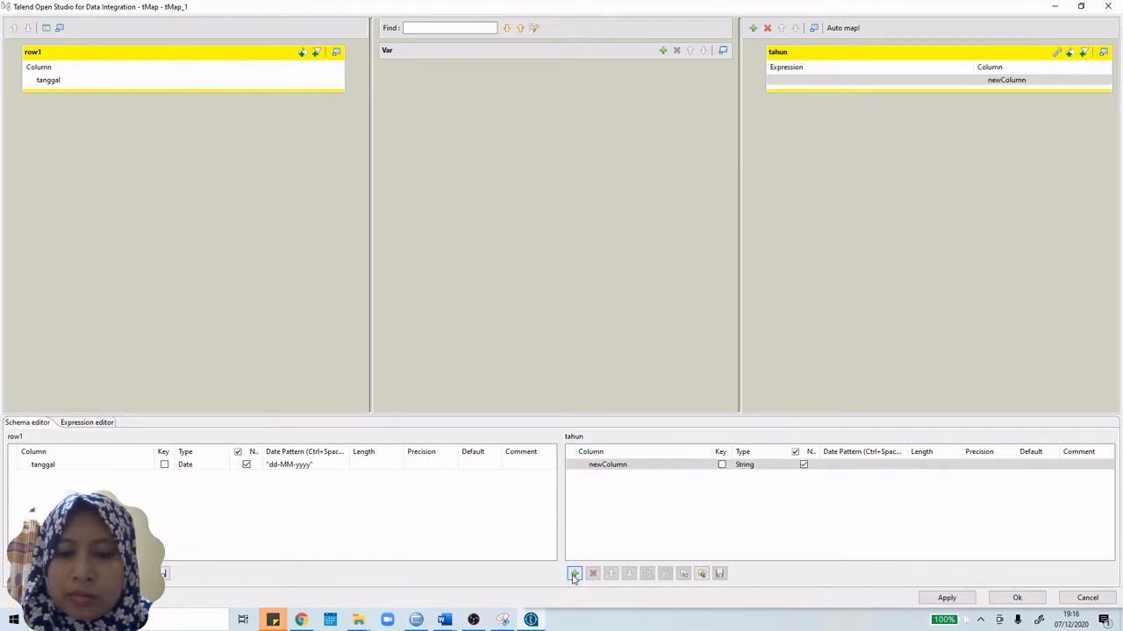
left_click(823, 85)
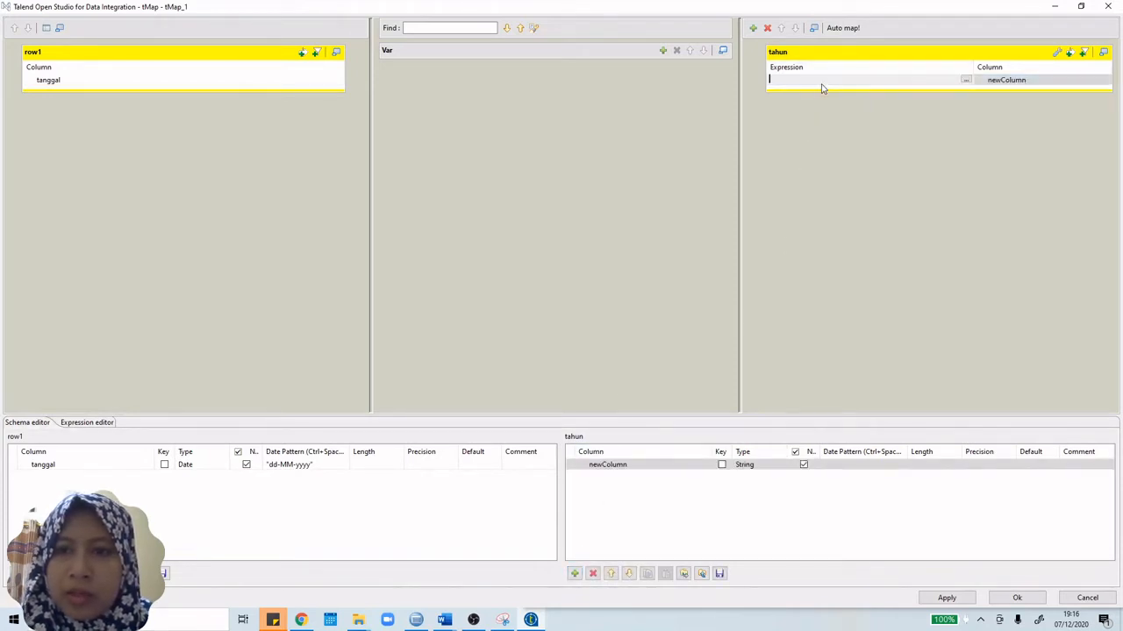
key("ctrl+v")
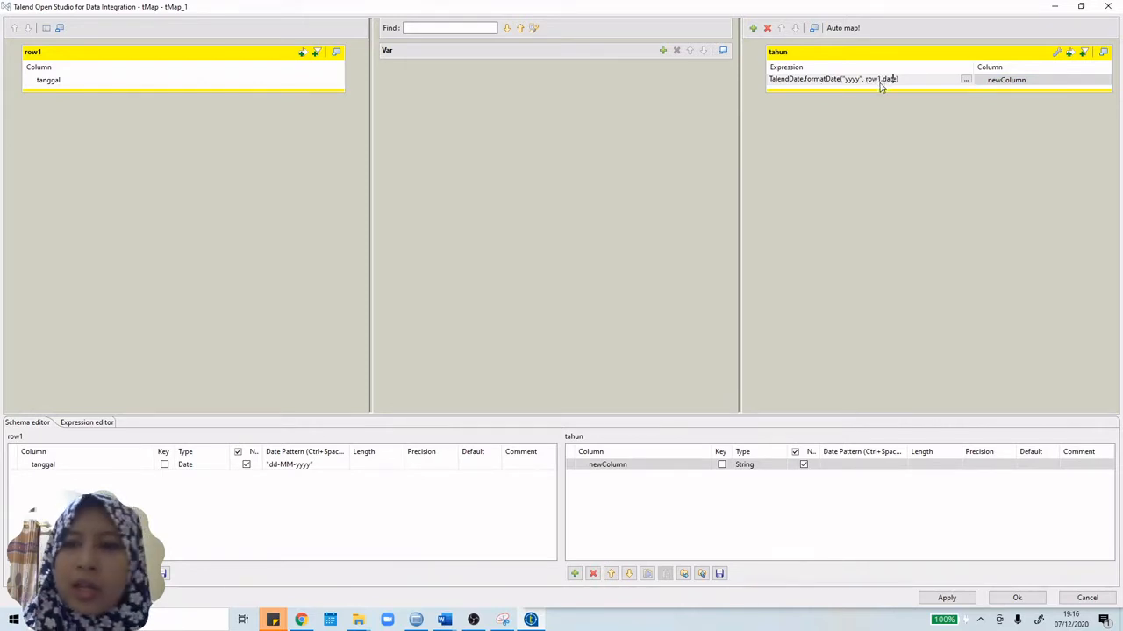
key("BackSpace")
key("BackSpace")
key("BackSpace")
type("tanggal")
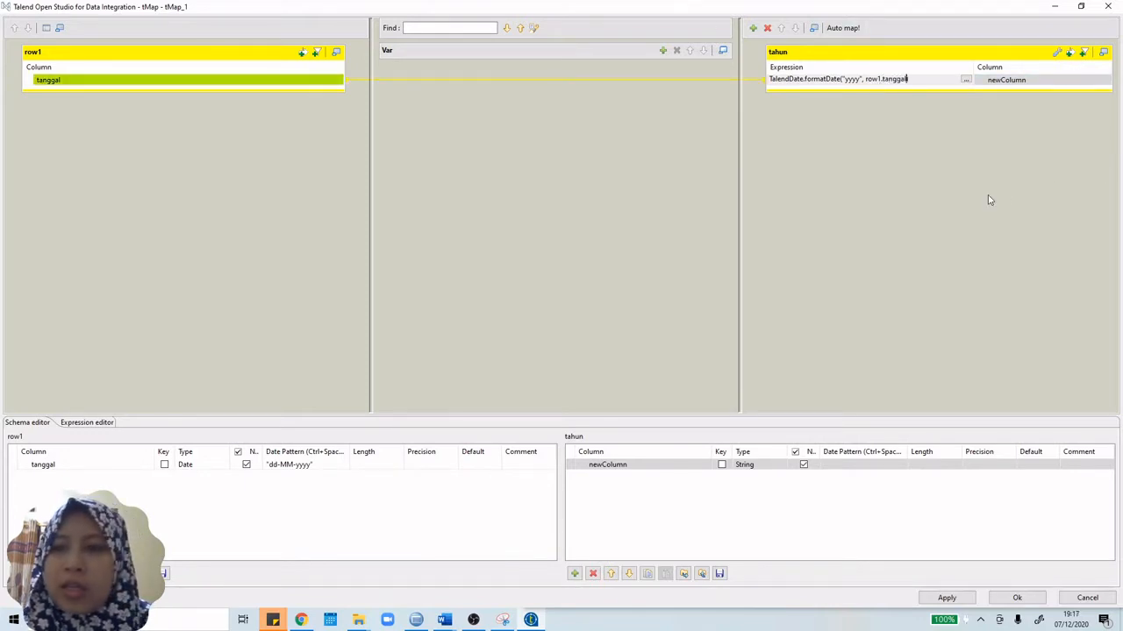
left_click(1044, 80)
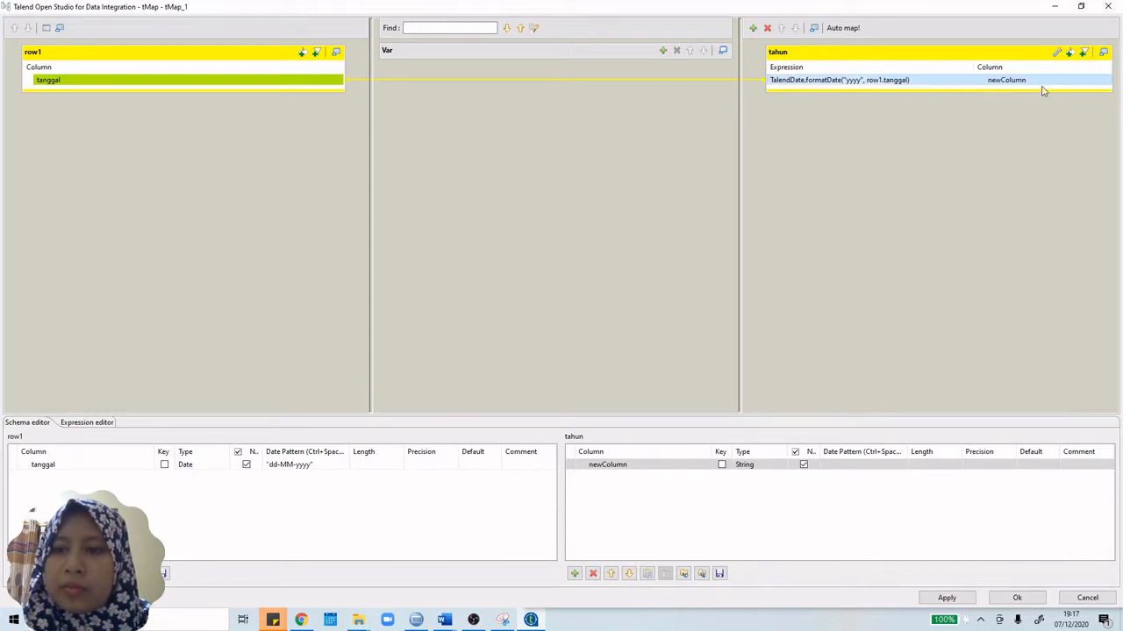
Step: Rename the new column to tahun and set its type to Integer
left_click(629, 472)
left_click(629, 472)
type("ta")
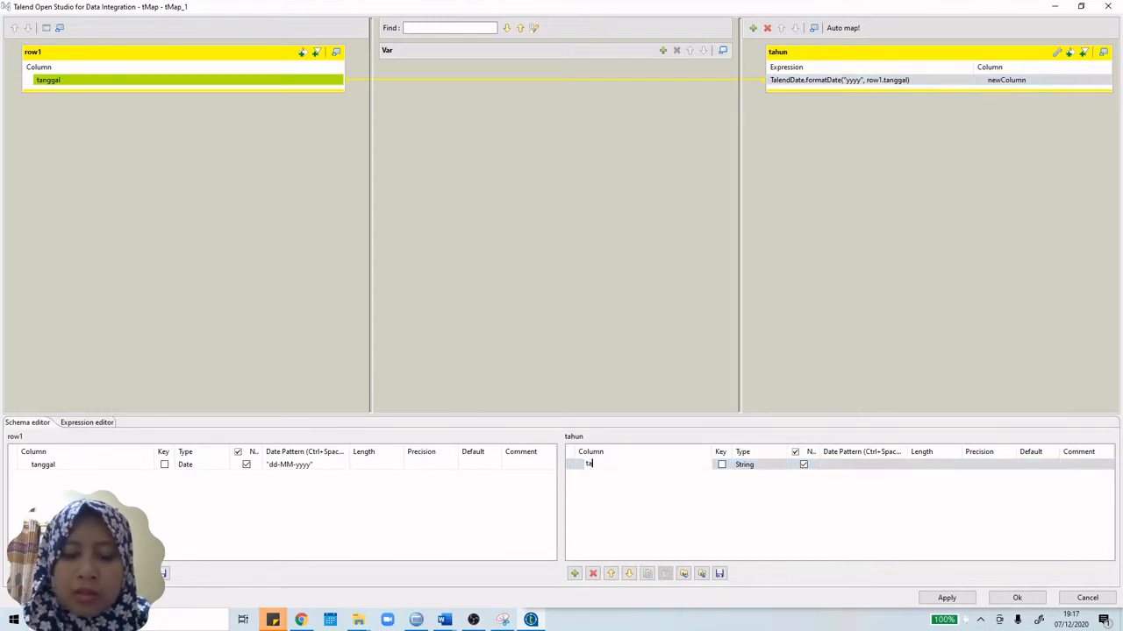
type("hun")
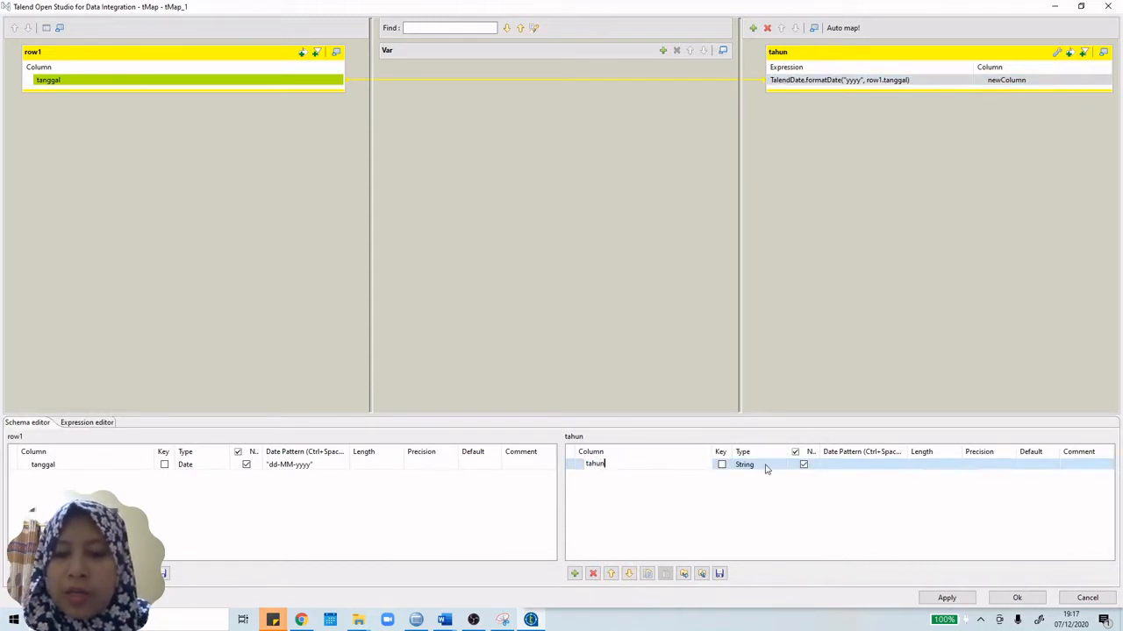
left_click(765, 465)
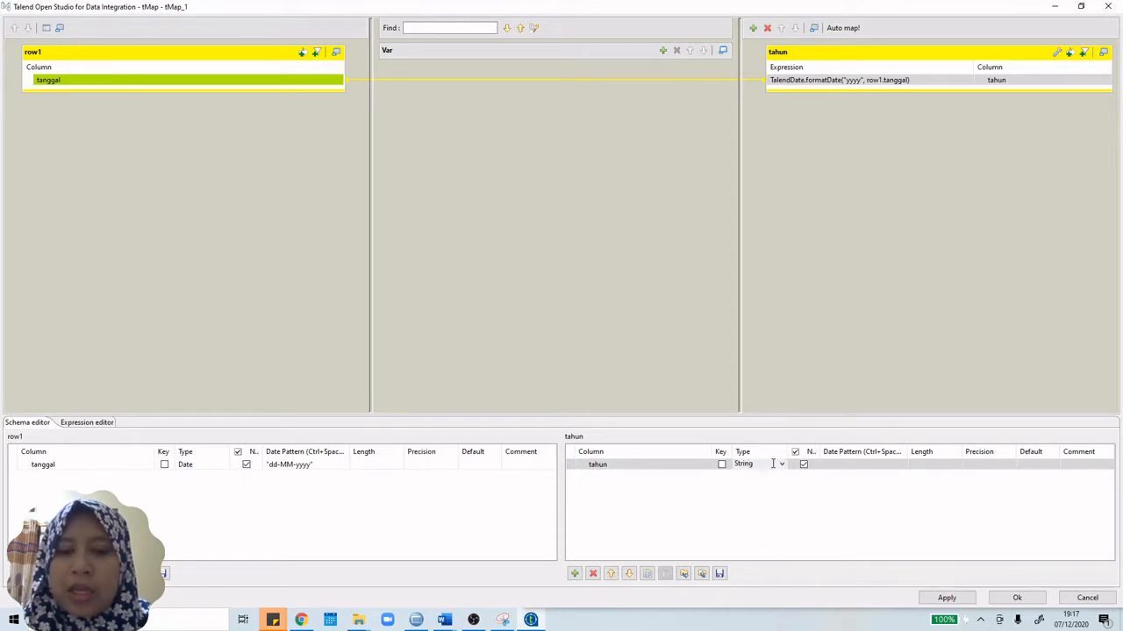
left_click(783, 466)
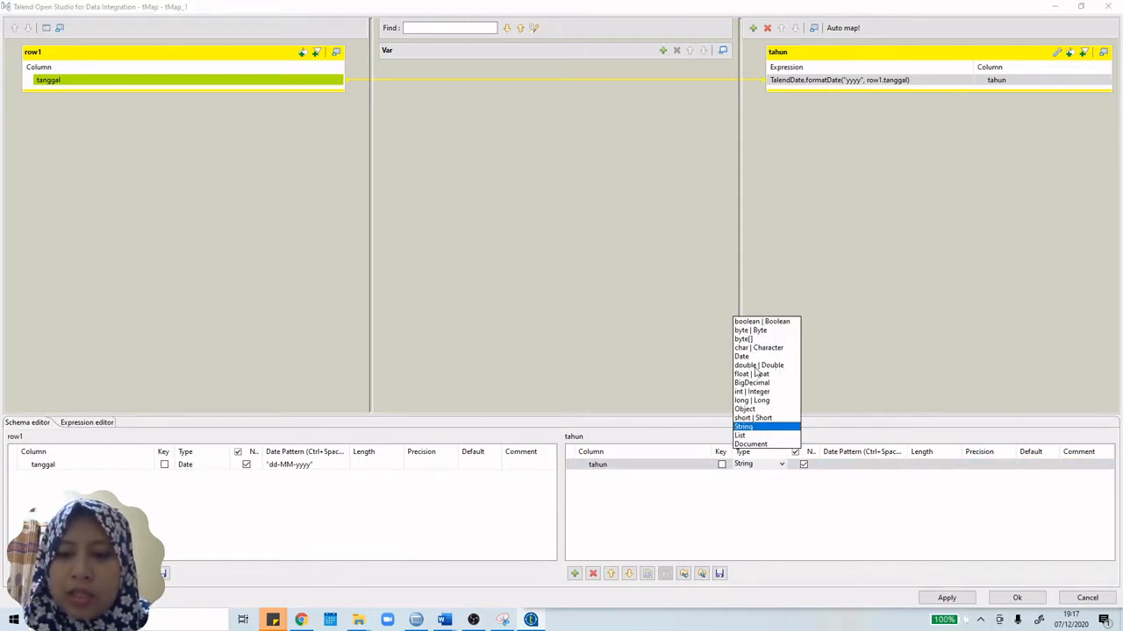
key("Escape")
key("i")
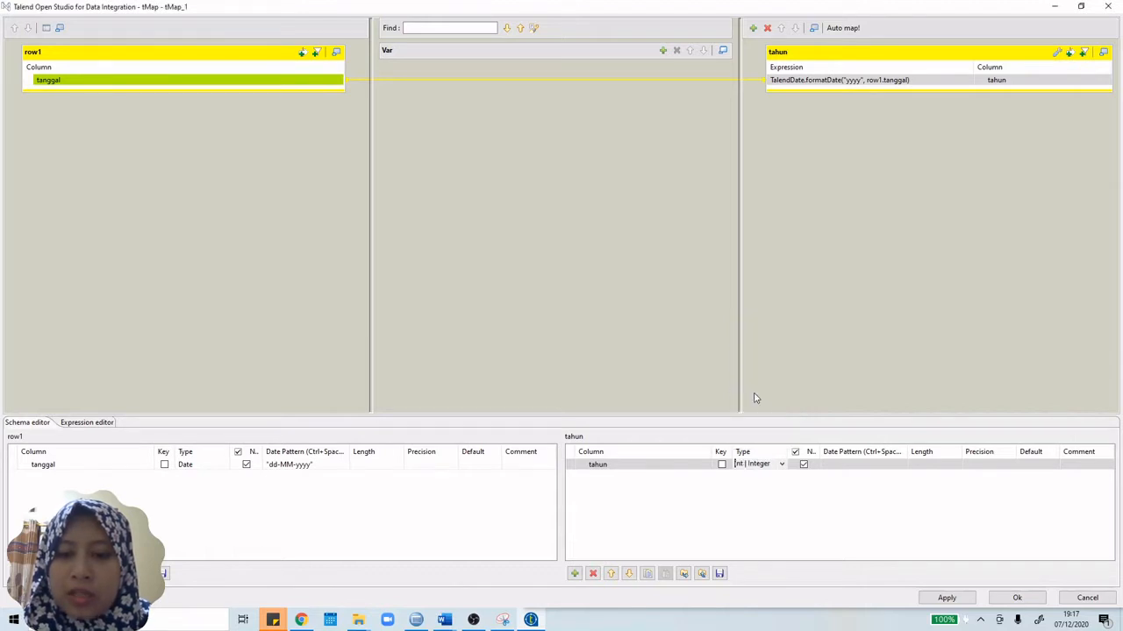
left_click(931, 81)
left_click(965, 80)
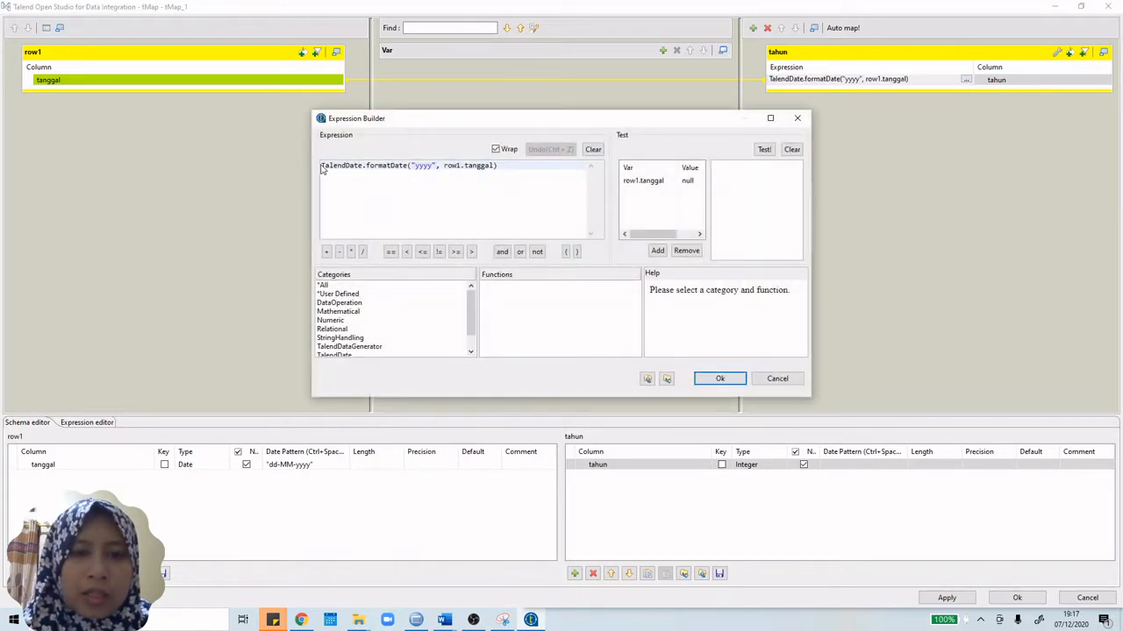
Step: Insert an Integer.parseInt call beneath the year formula using code completion
scroll(368, 348, "down", 1)
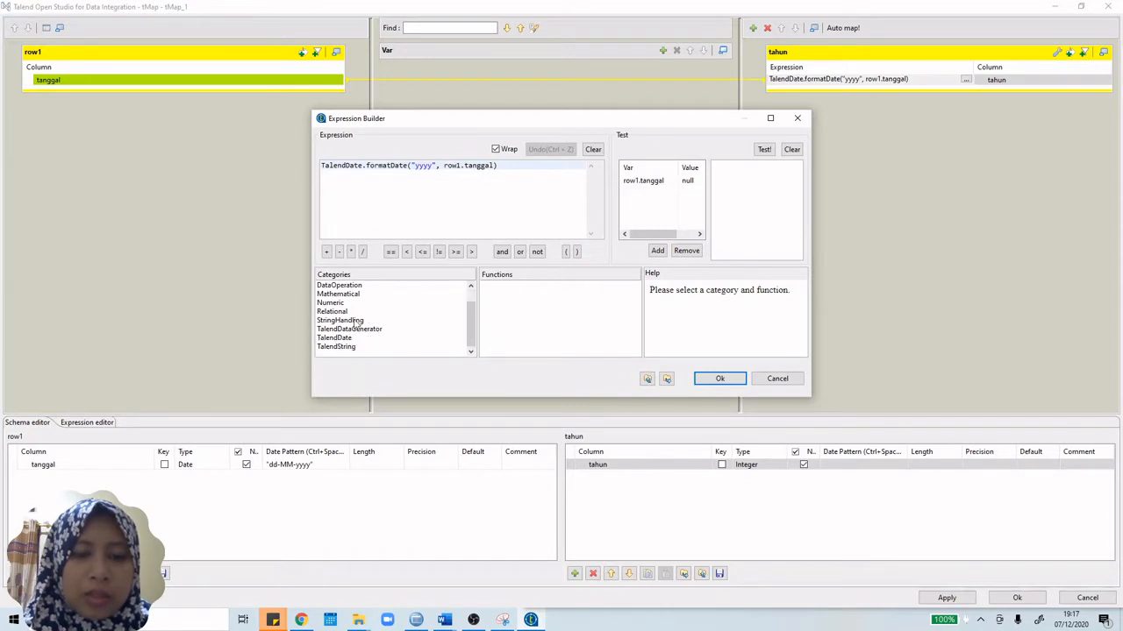
left_click(346, 348)
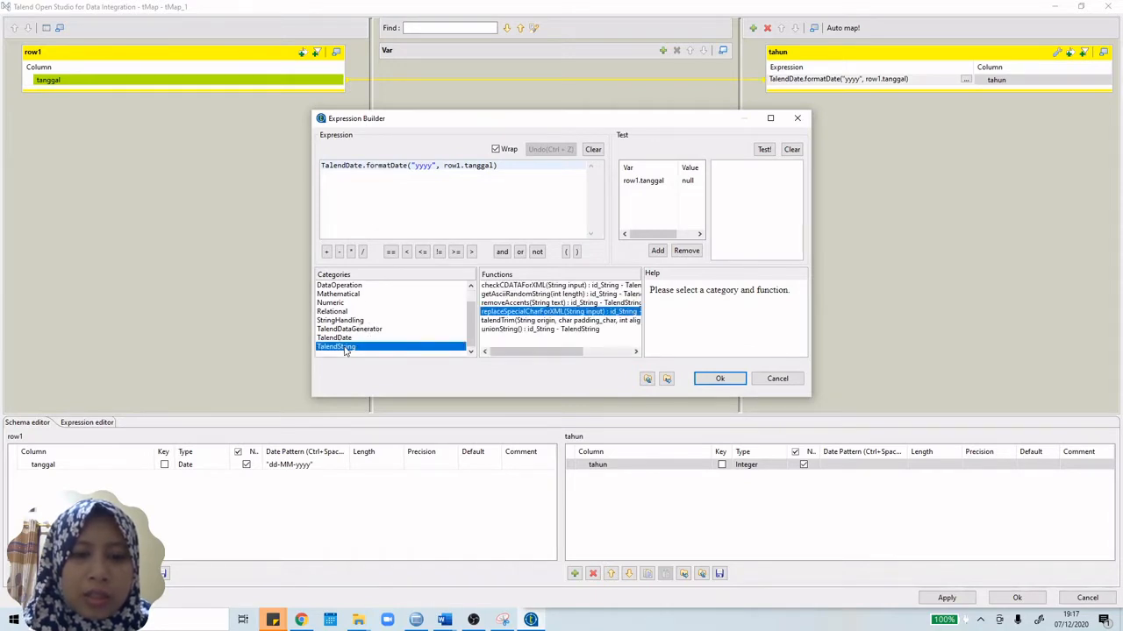
key("BackSpace")
key("BackSpace")
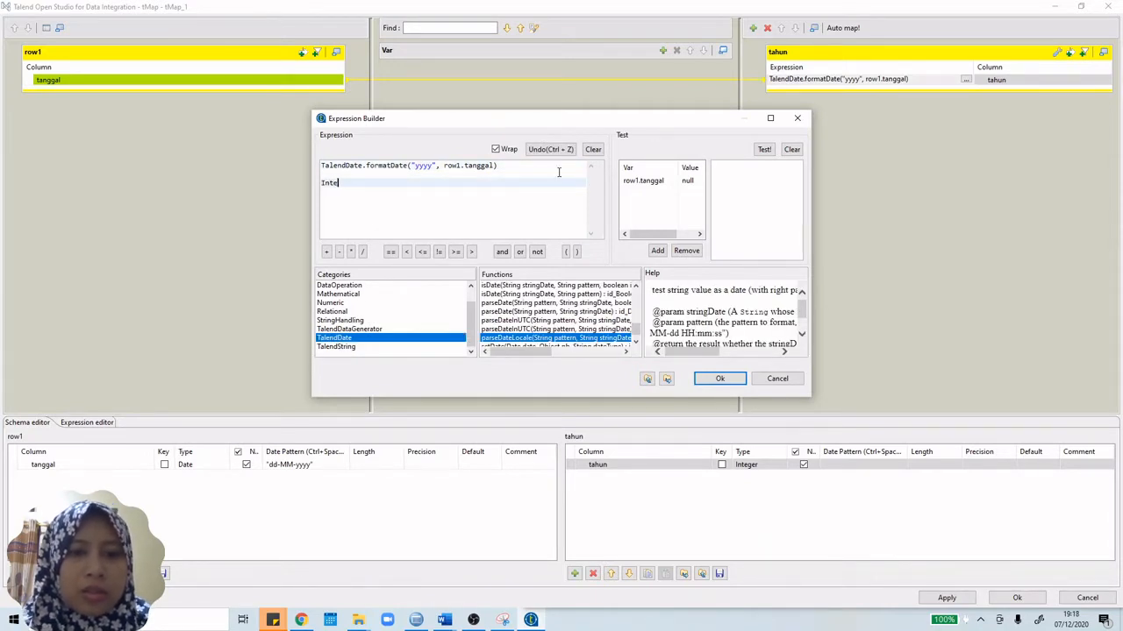
key("ctrl+space")
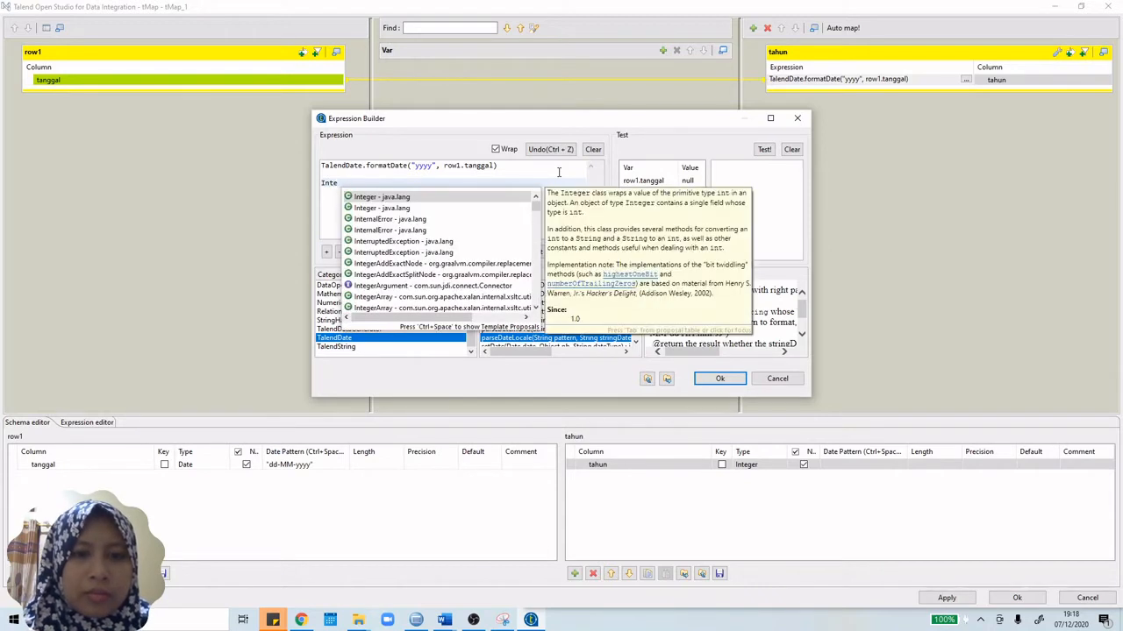
double_click(381, 197)
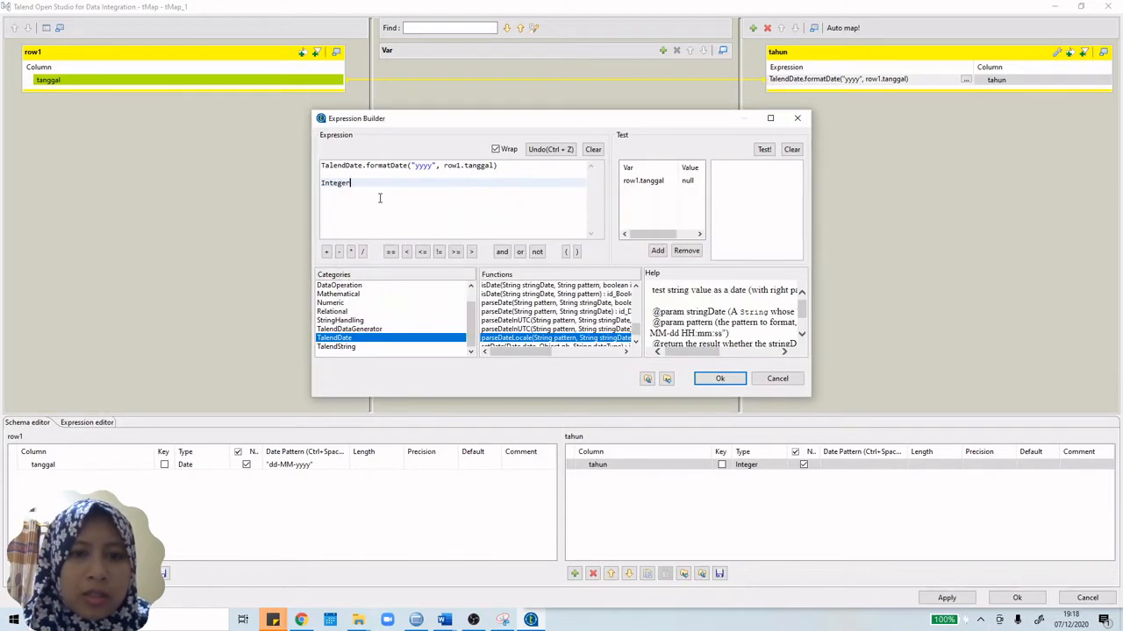
type(".pa")
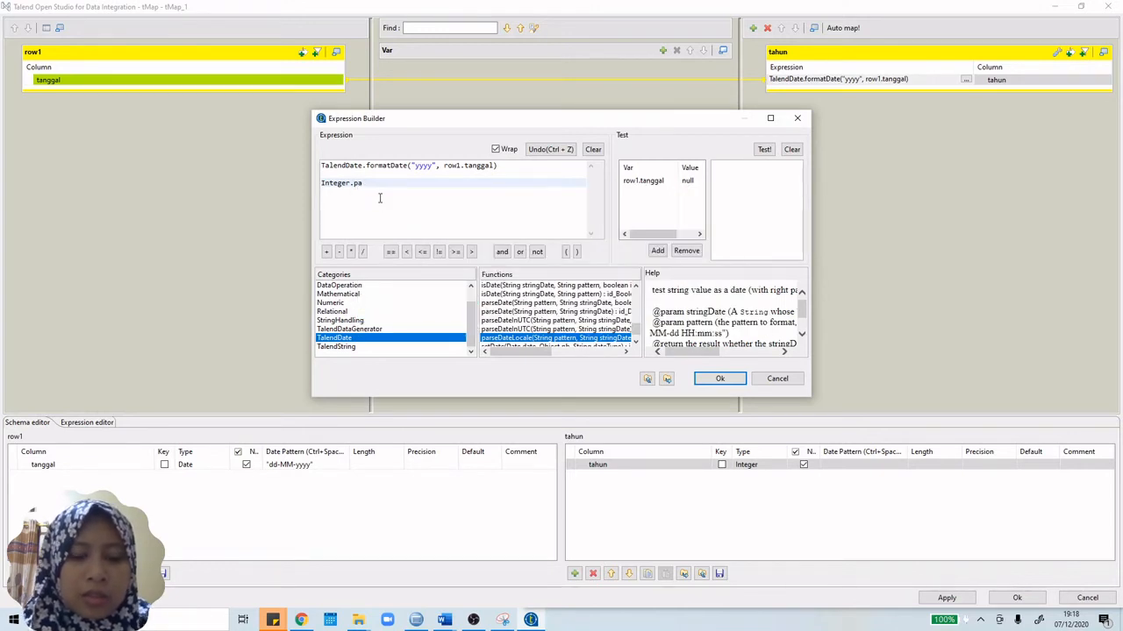
type("srse")
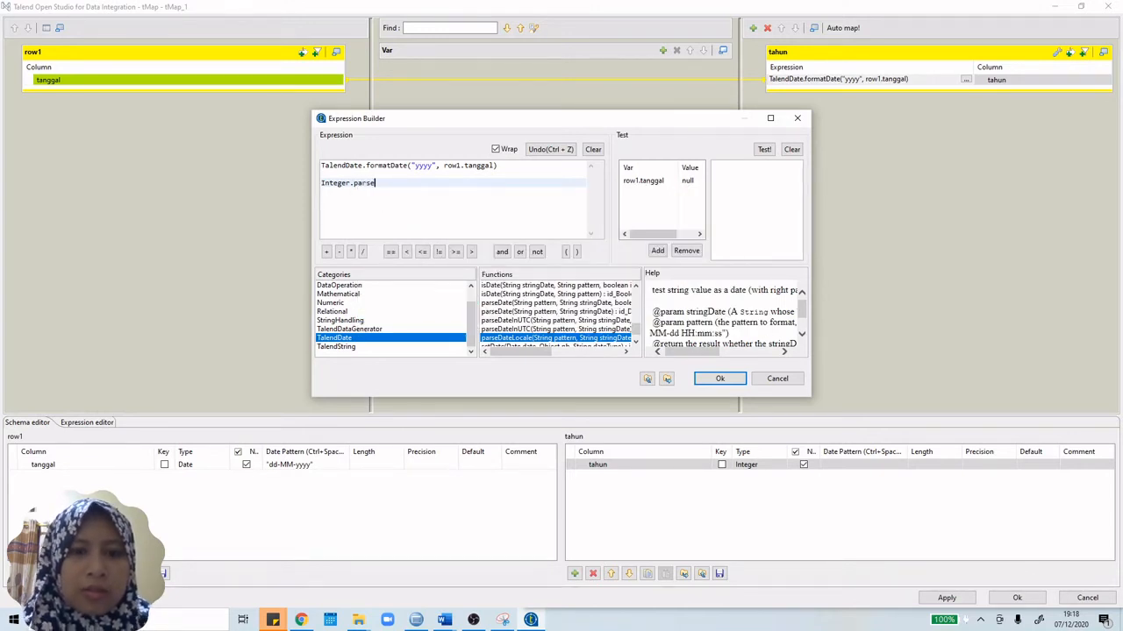
key("ctrl+space")
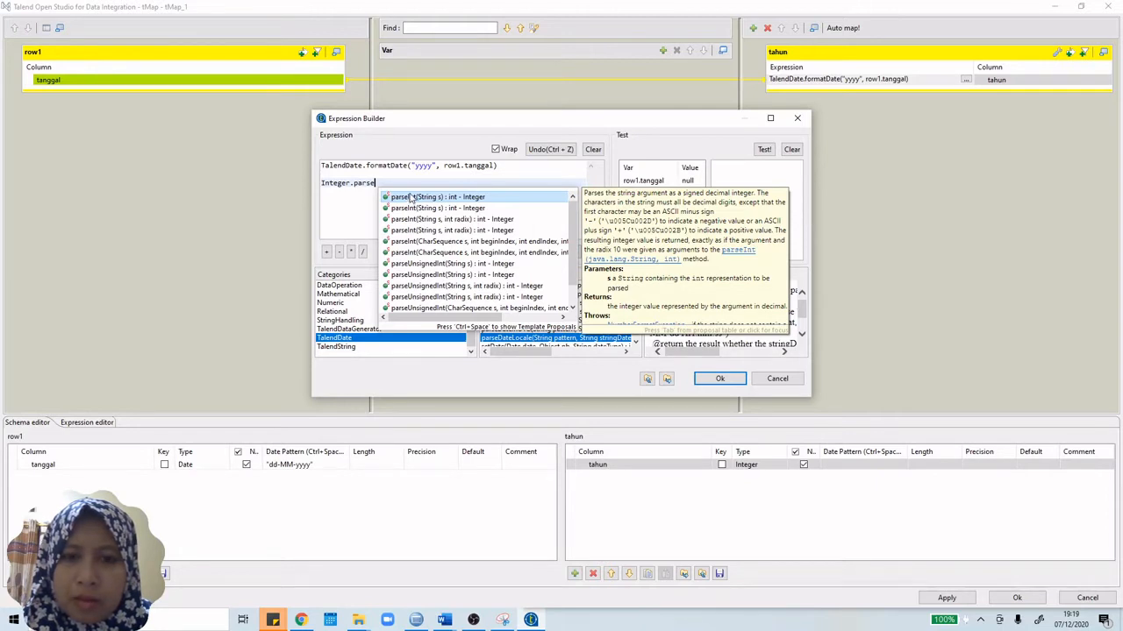
double_click(410, 196)
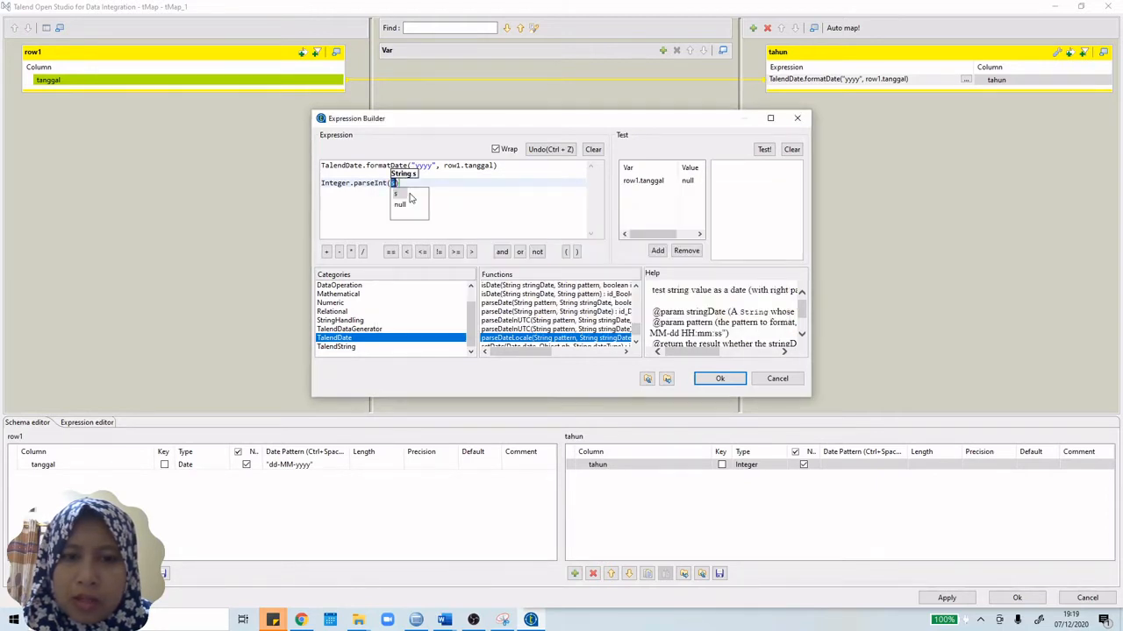
left_click(496, 221)
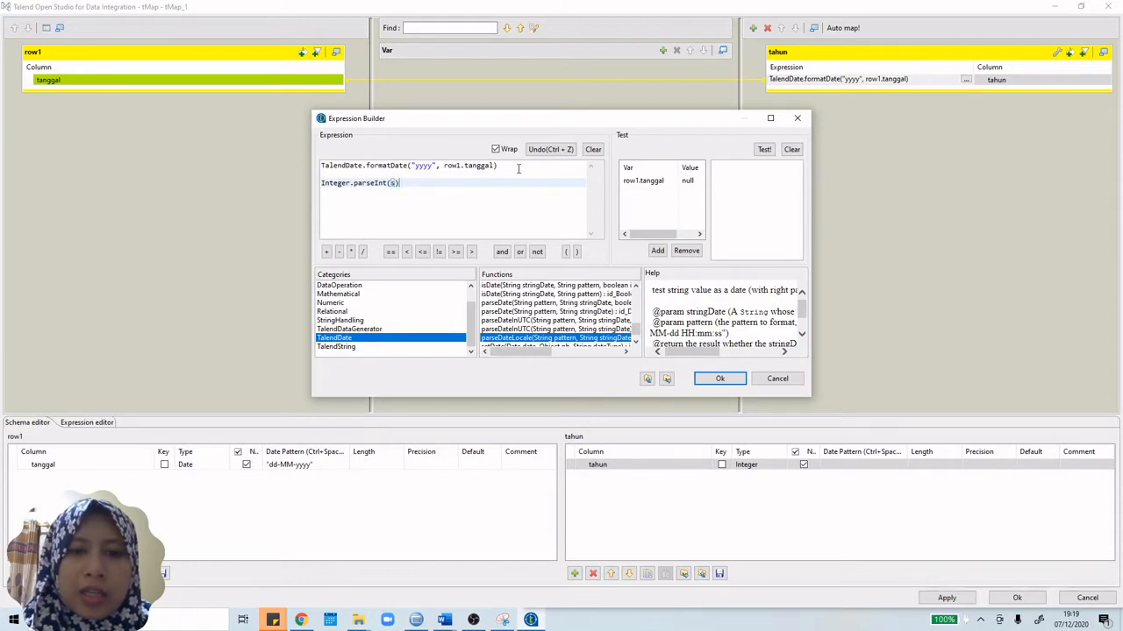
Step: Move the year formula inside parseInt, giving Integer.parseInt(TalendDate.formatDate("yyyy", row1.tanggal))
left_click_drag(518, 165, 324, 162)
key("ctrl+c")
key("BackSpace")
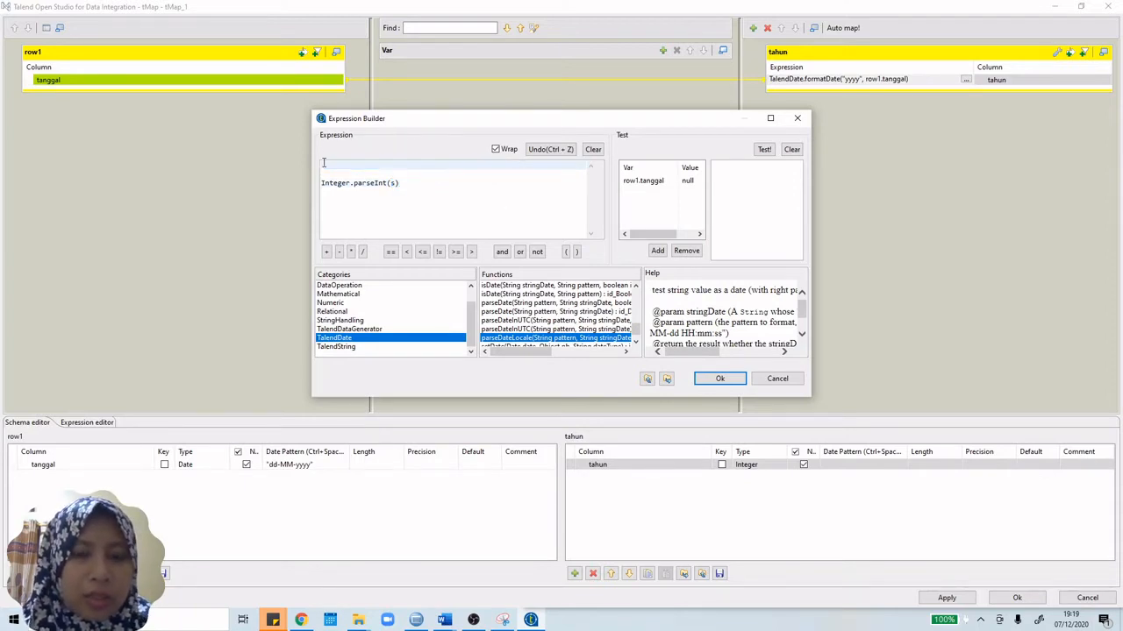
left_click(391, 183)
key("BackSpace")
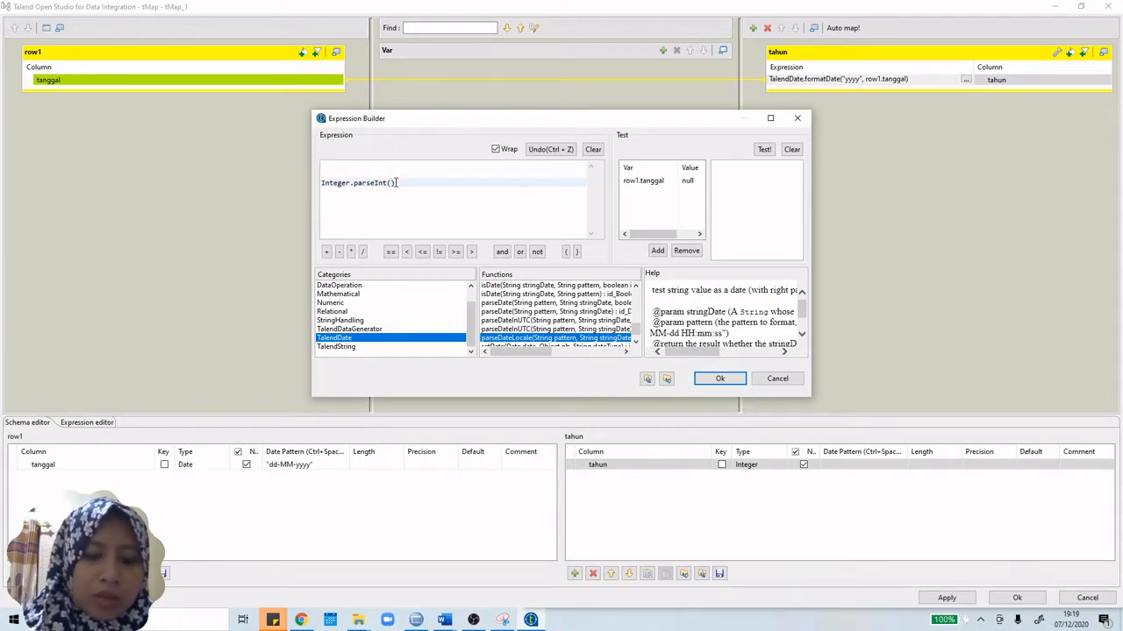
key("ctrl+v")
left_click(322, 185)
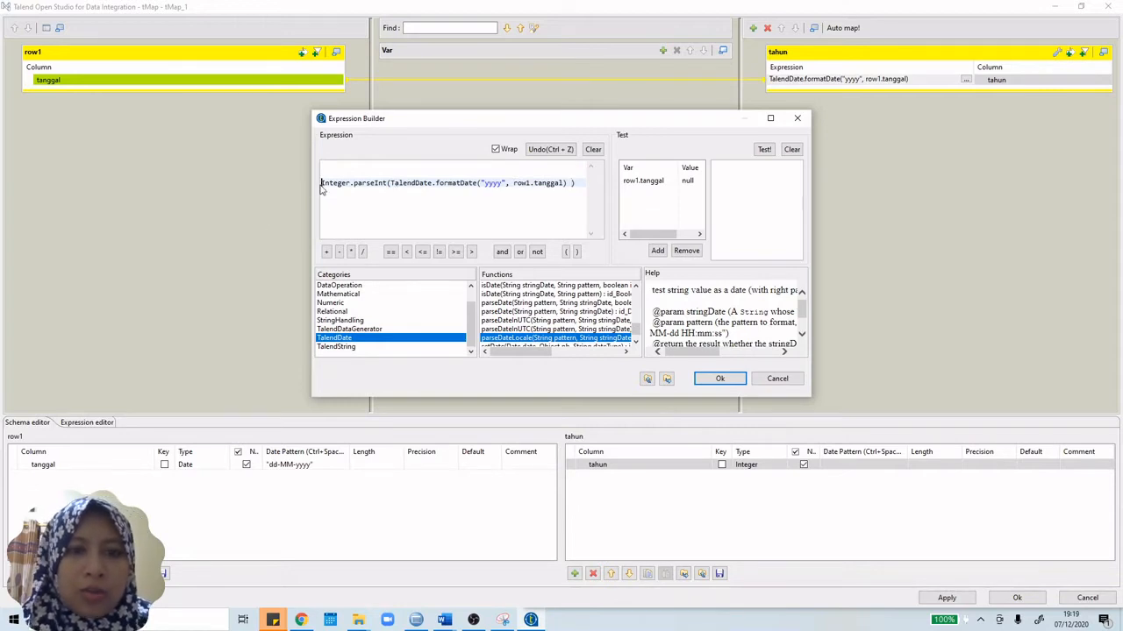
key("BackSpace")
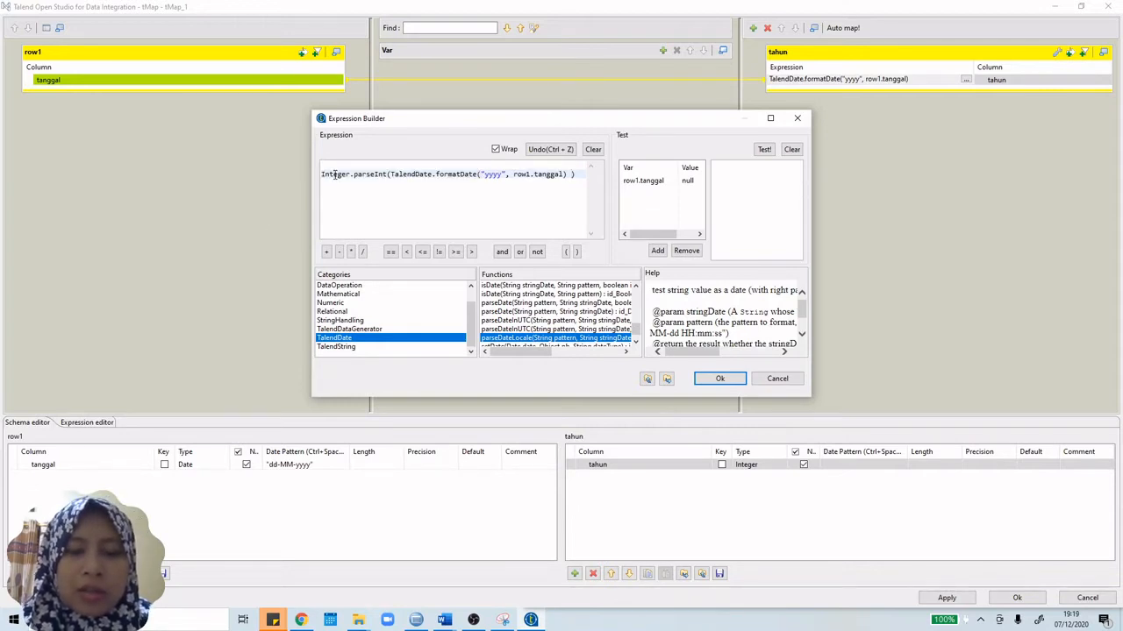
Step: Confirm the expression, apply the changes and save the mapping
left_click(717, 379)
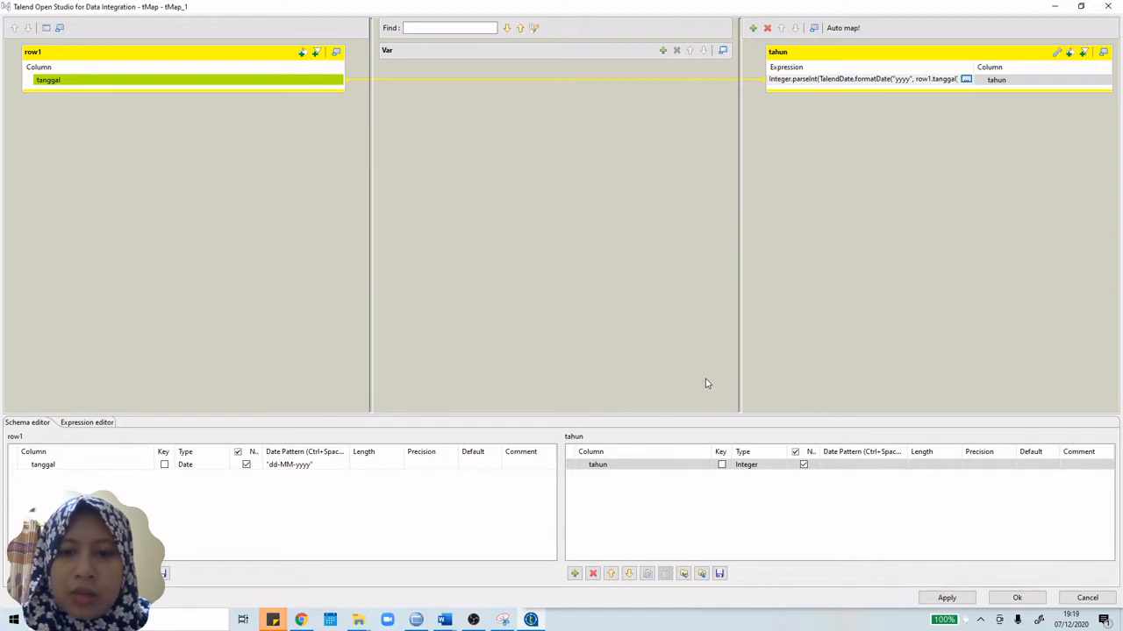
left_click(967, 601)
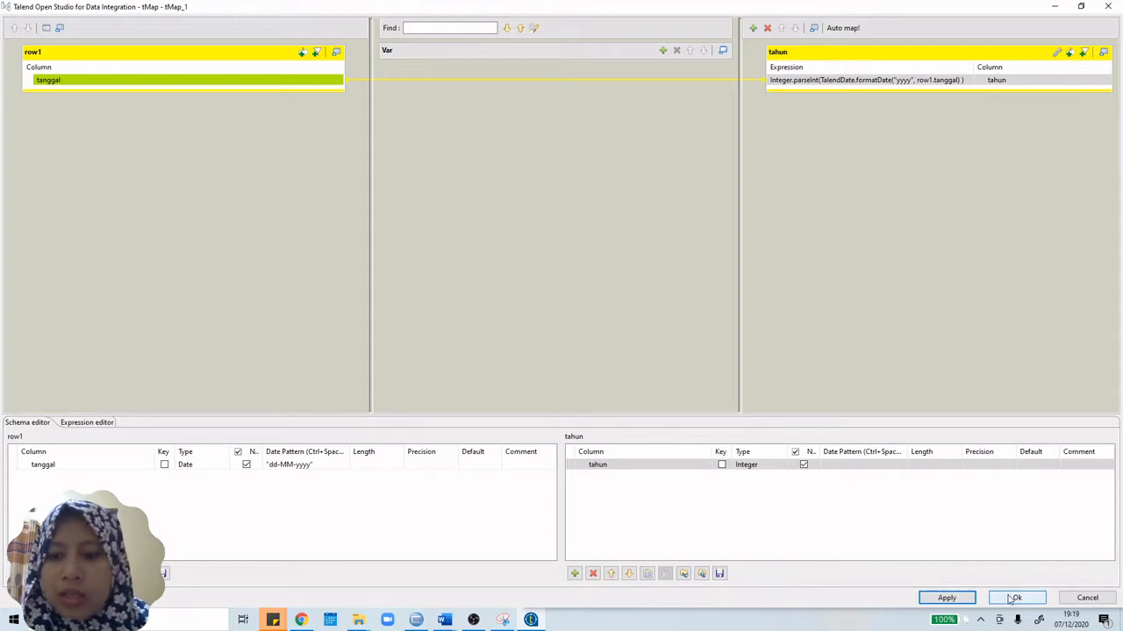
left_click(1013, 598)
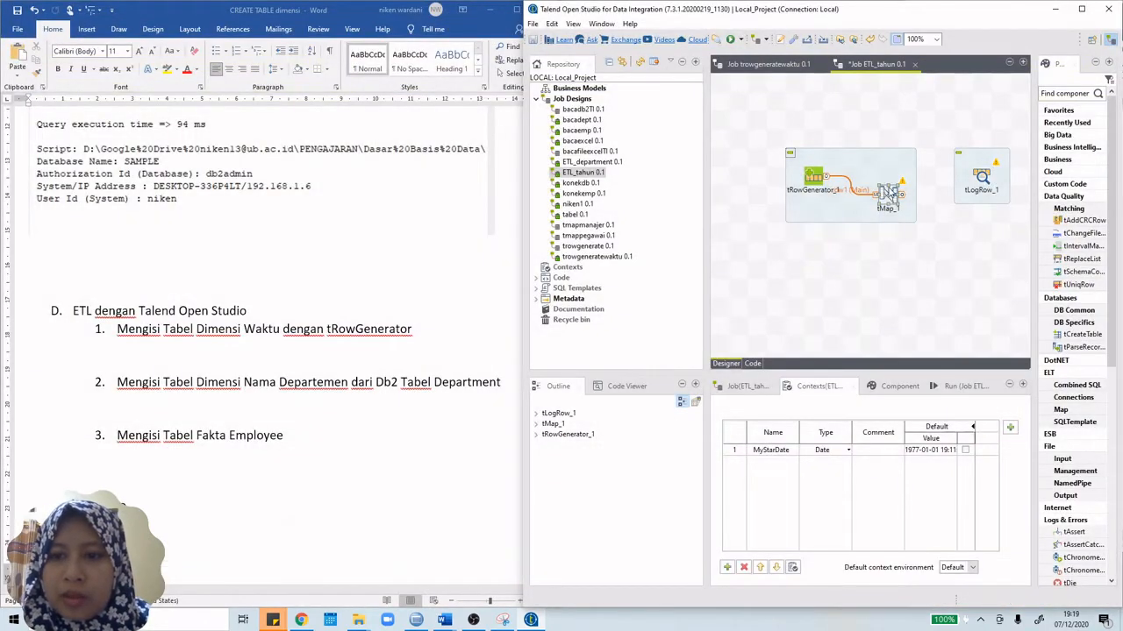
Step: Link tMap_1's tahun output row to tLogRow_1
right_click(888, 188)
mouse_move(927, 196)
left_click(882, 195)
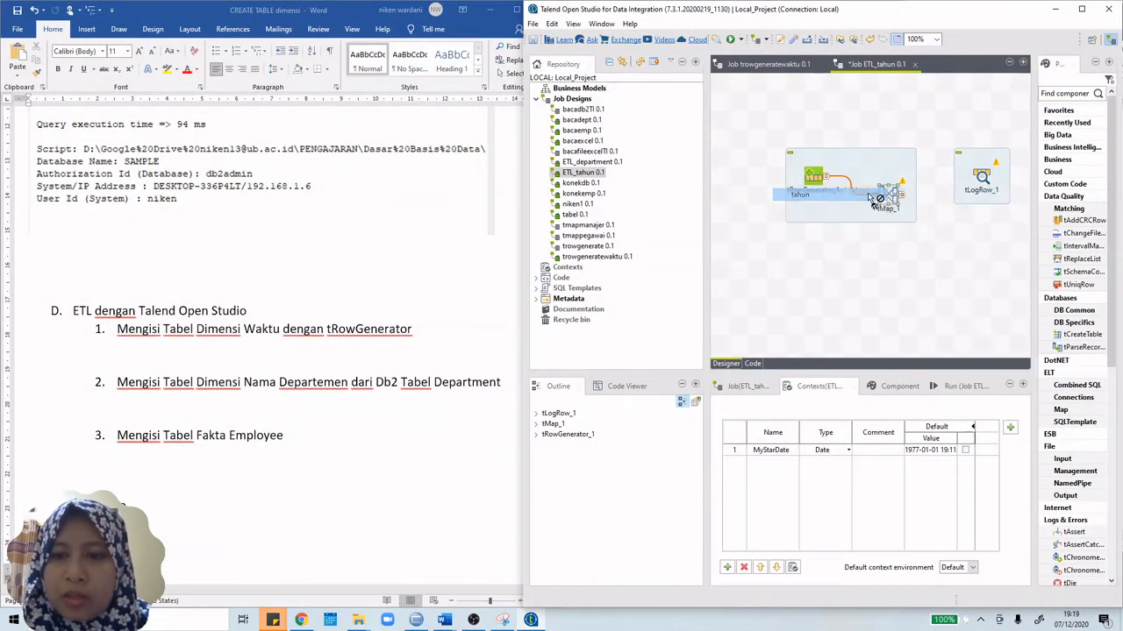
left_click(981, 178)
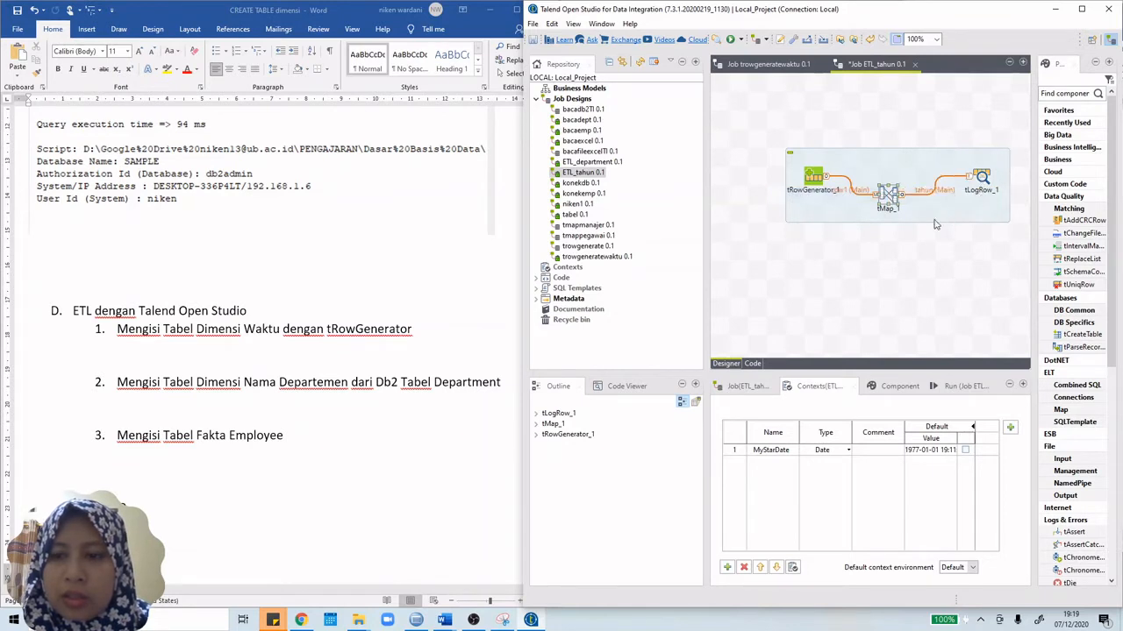
Step: Run ETL_tahun and review the logged years starting at 1977
left_click(945, 392)
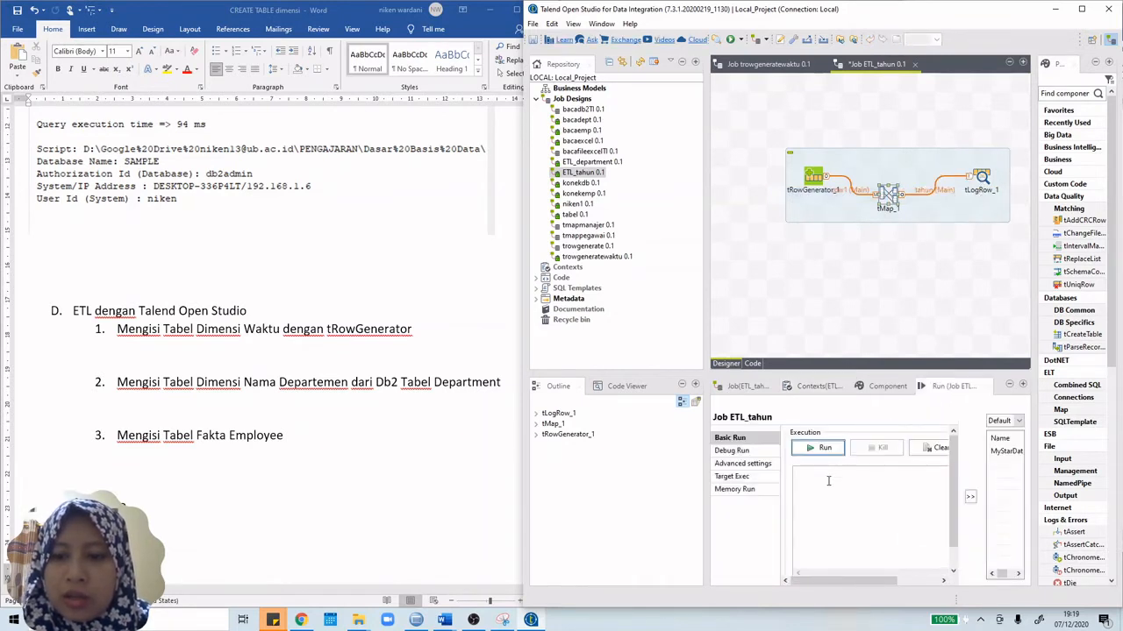
left_click(824, 448)
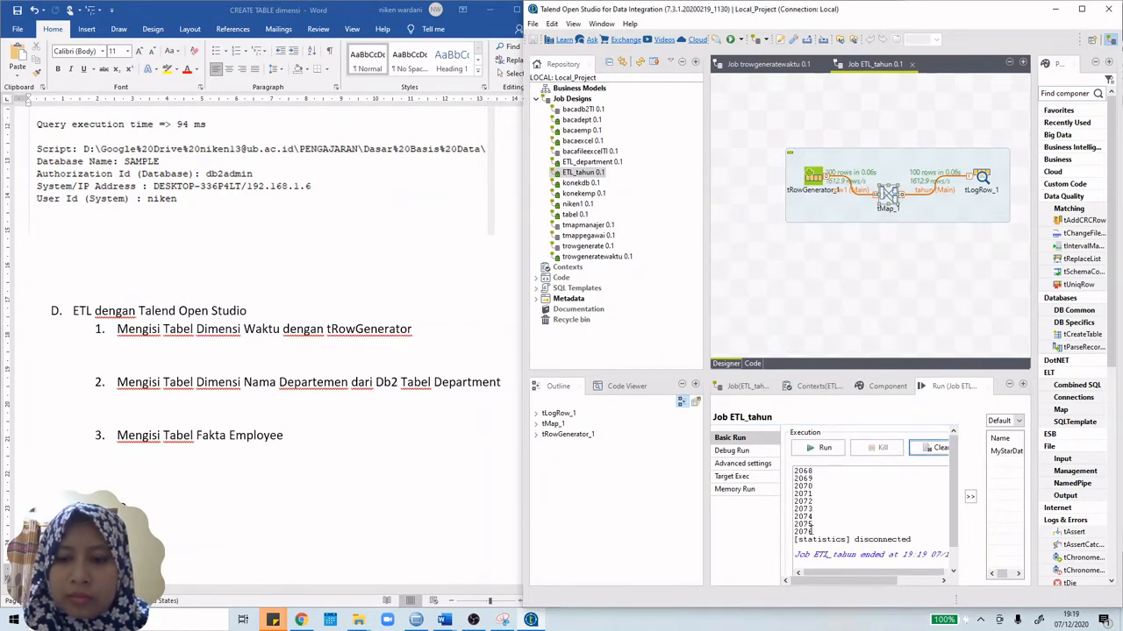
scroll(846, 516, "up", 10)
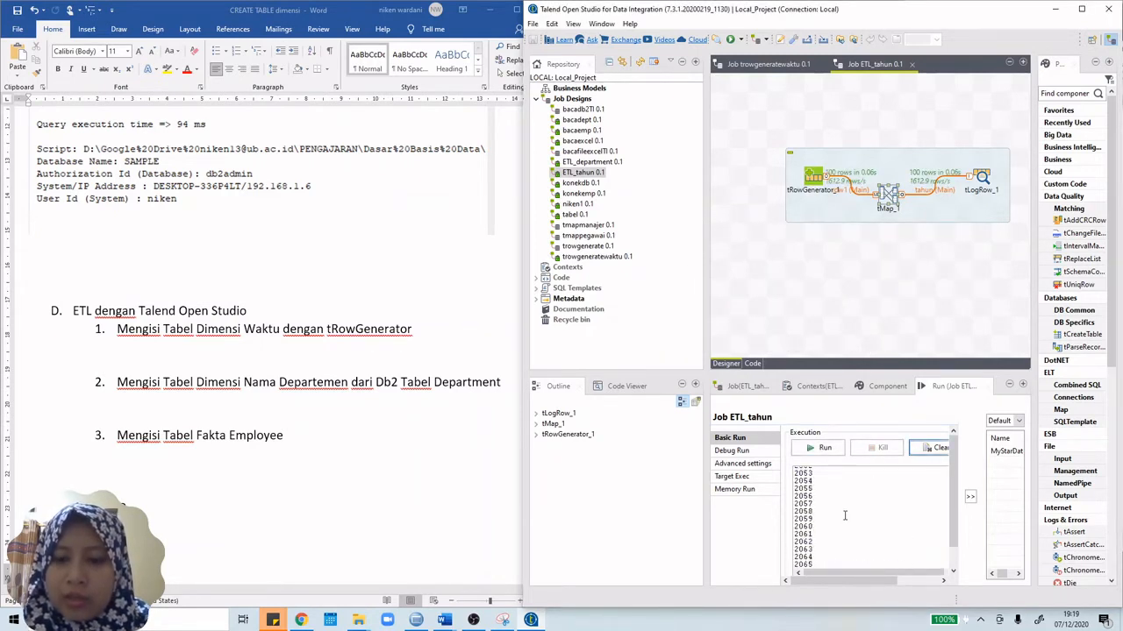
scroll(845, 516, "up", 15)
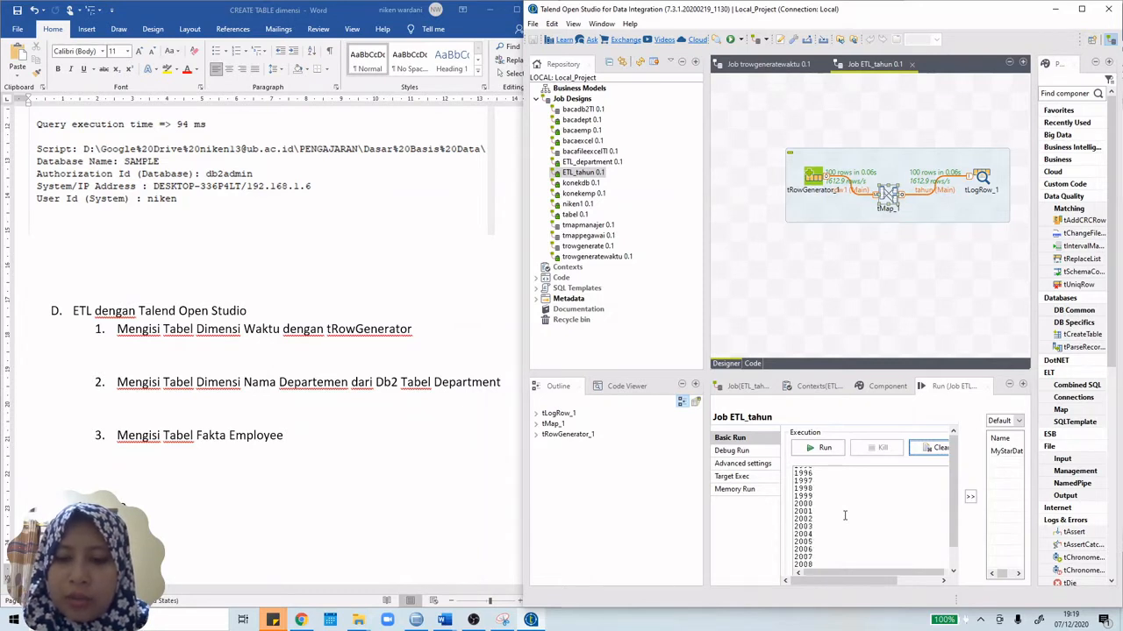
scroll(845, 515, "up", 2)
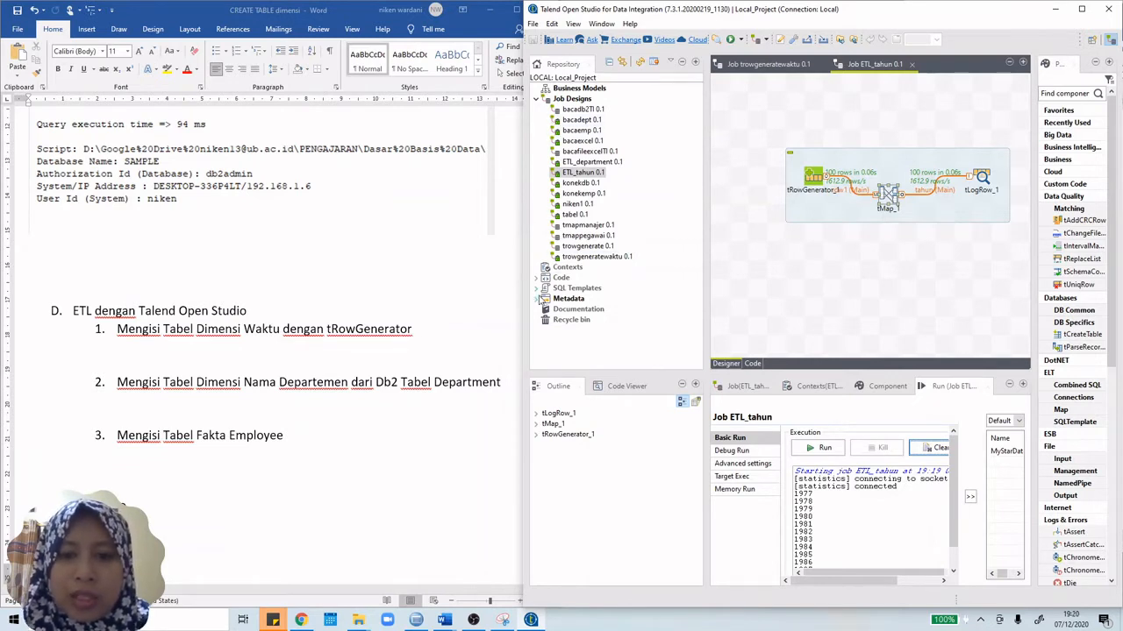
Step: Under Metadata > Db Connections, start a connection named dw_pegawai and go to the next page
left_click(536, 298)
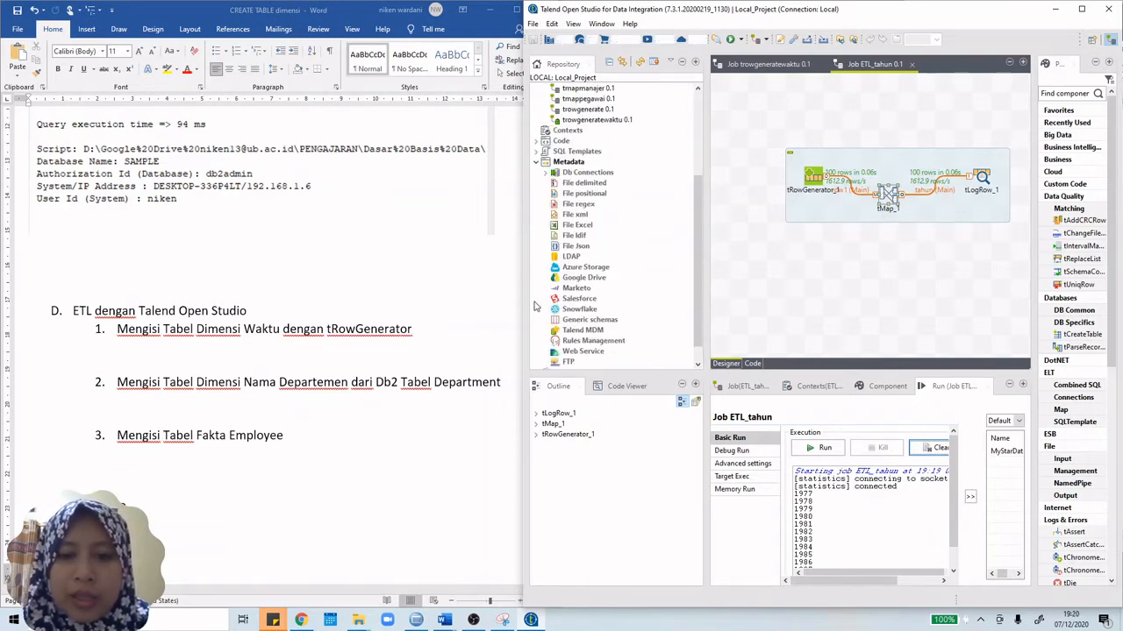
left_click(587, 175)
right_click(590, 178)
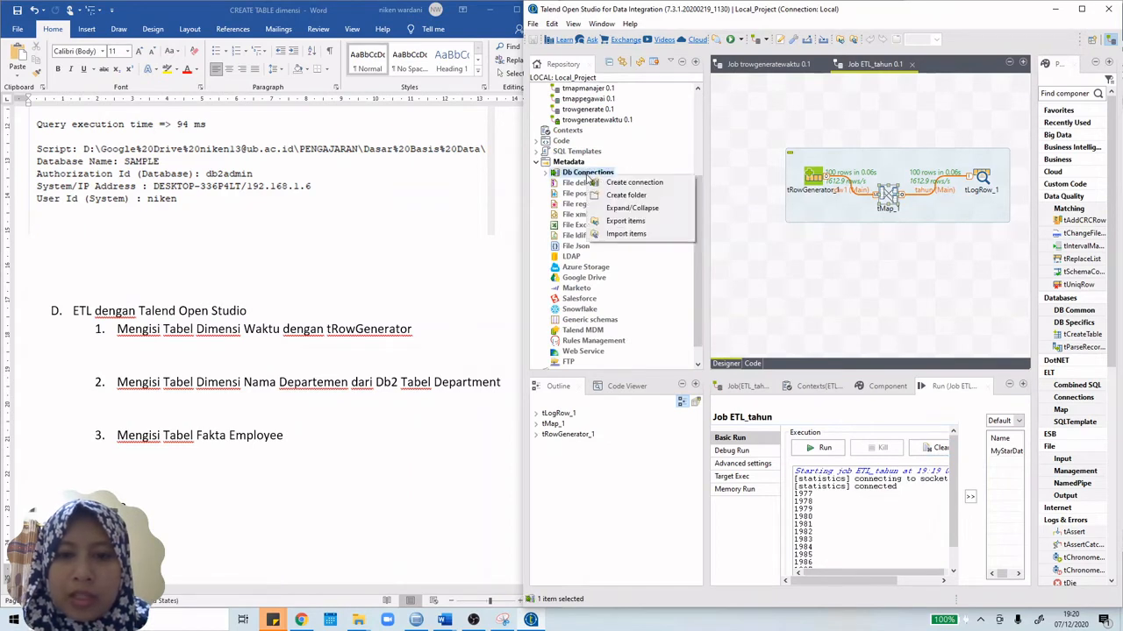
left_click(597, 182)
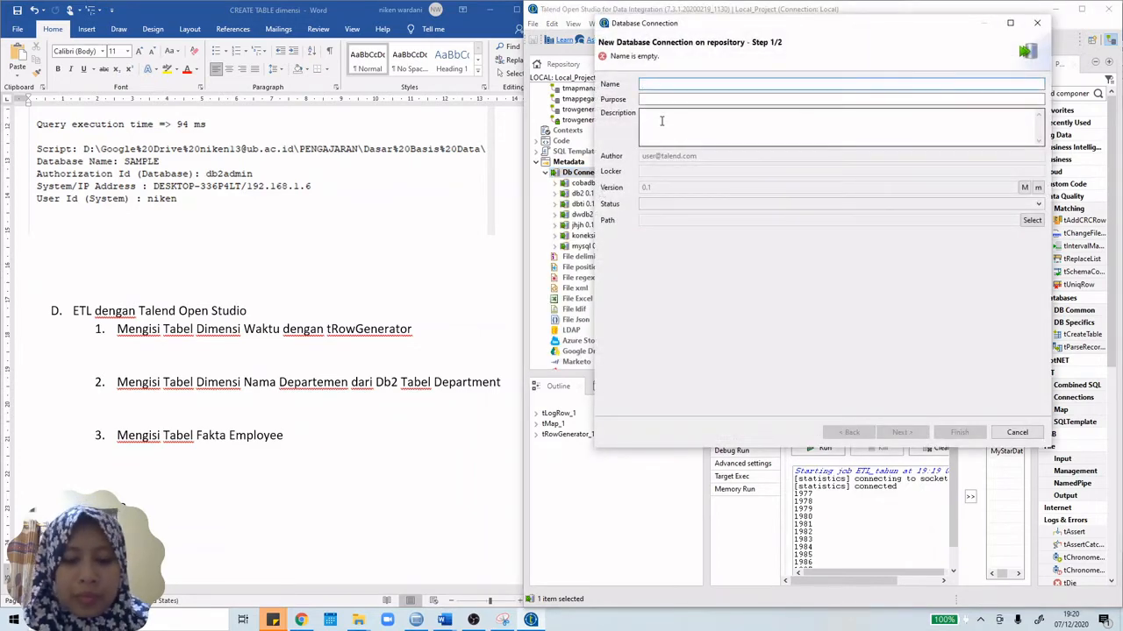
type("dw")
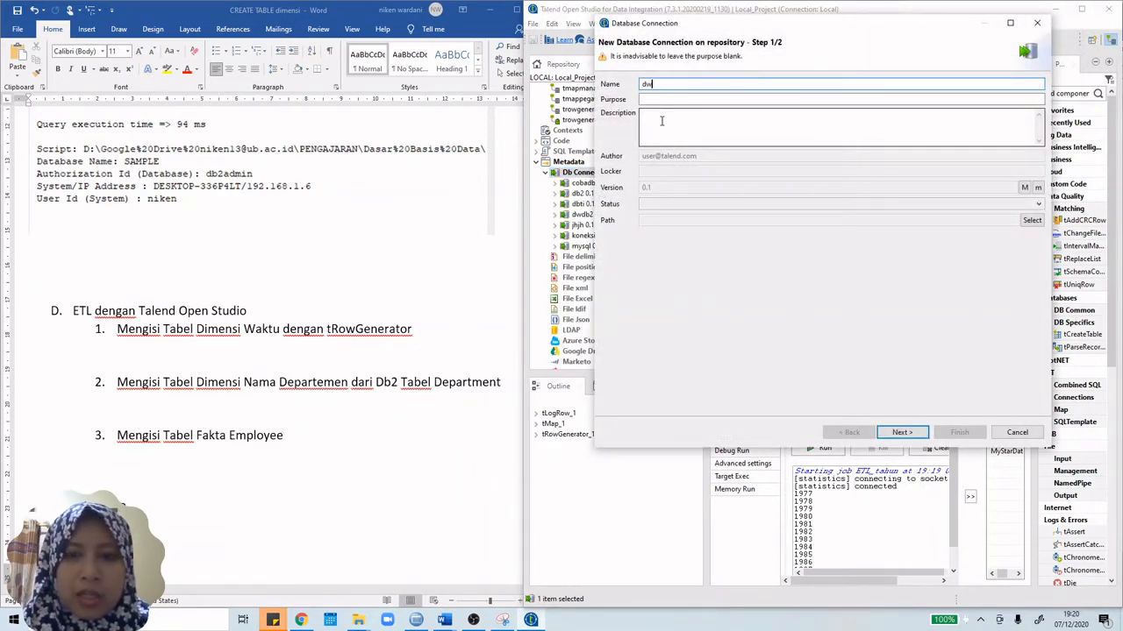
type("_pegawai")
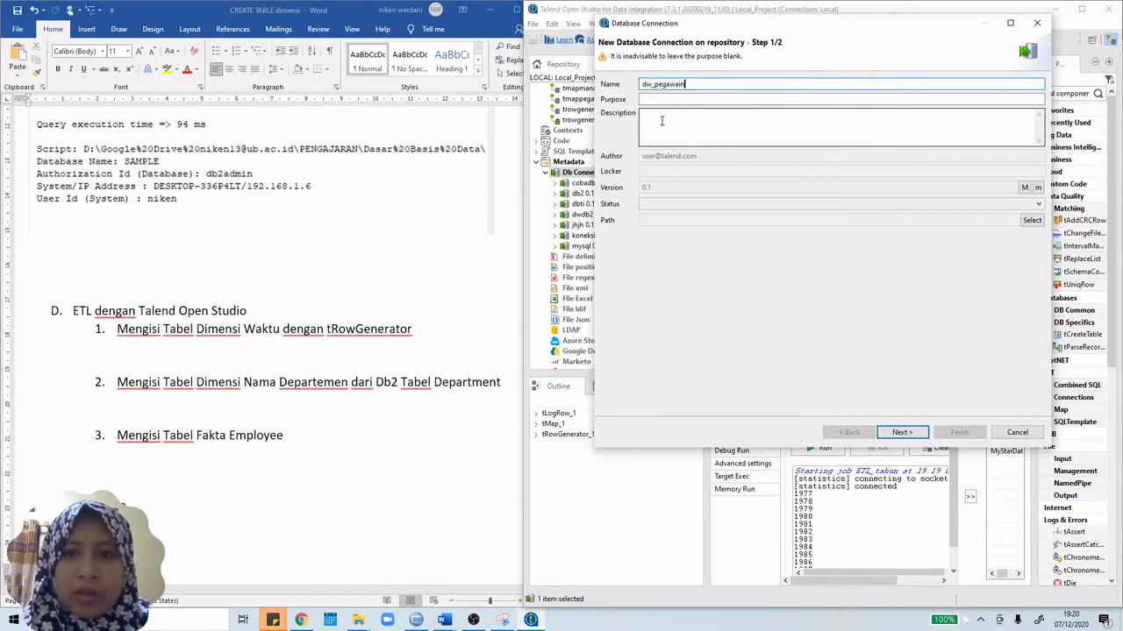
left_click(903, 433)
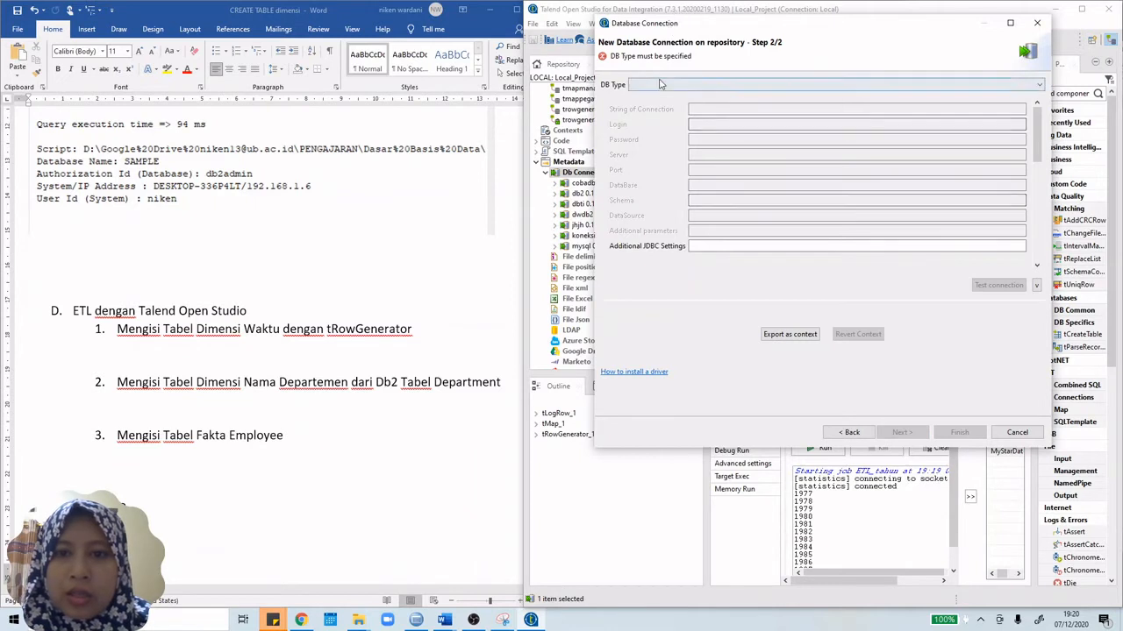
Step: Choose IBM DB2, enter the login and password, and set server to localhost
left_click(657, 84)
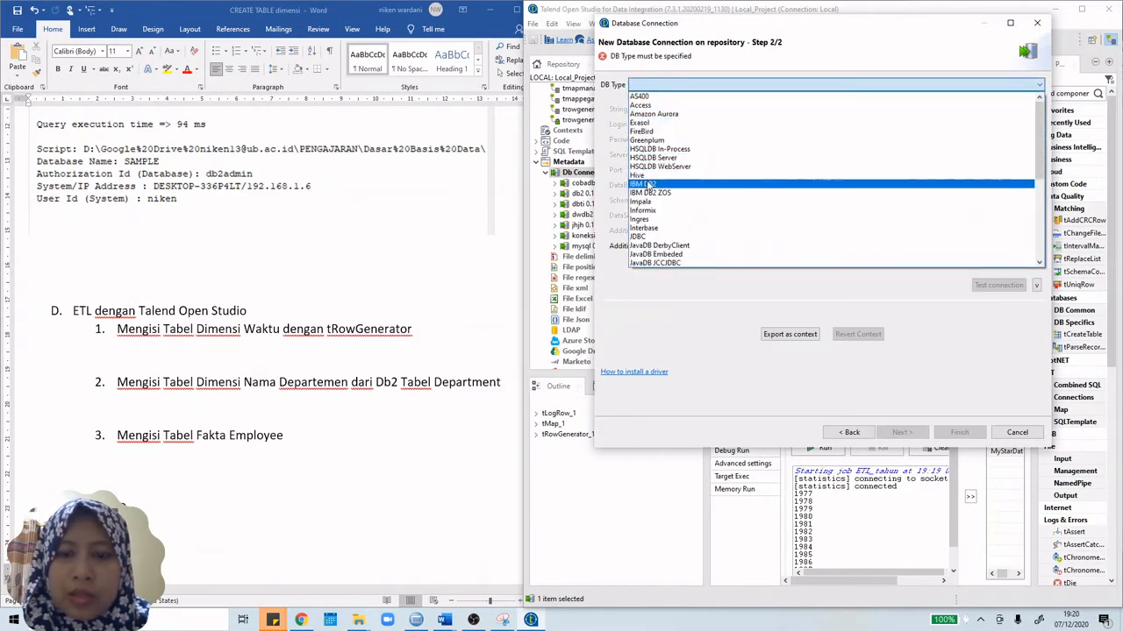
left_click(650, 185)
left_click(714, 124)
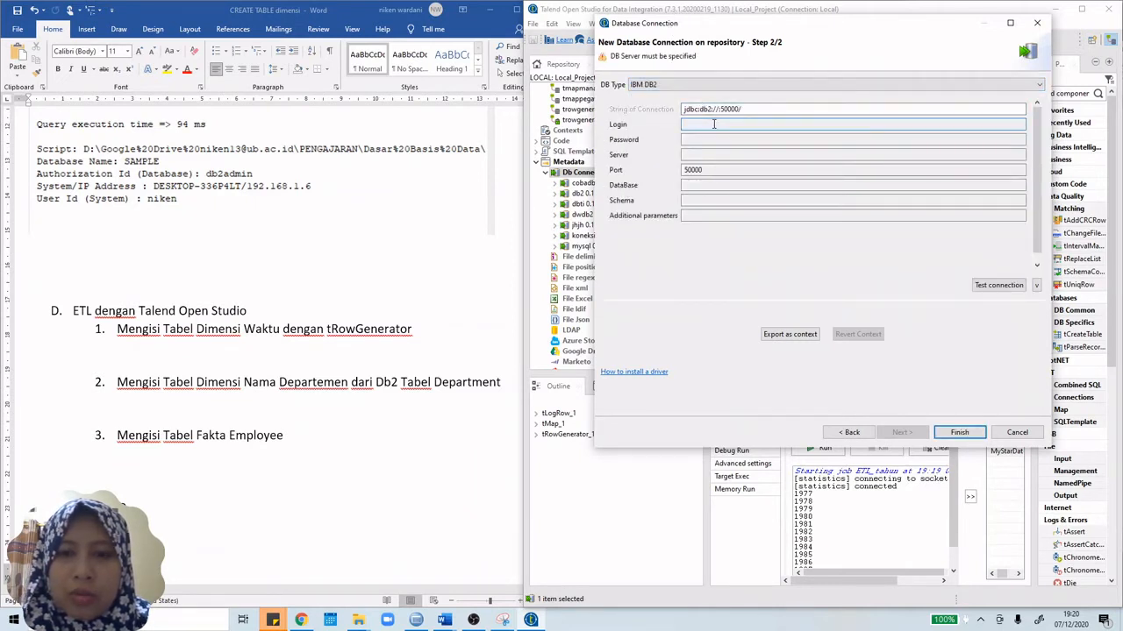
type("db2")
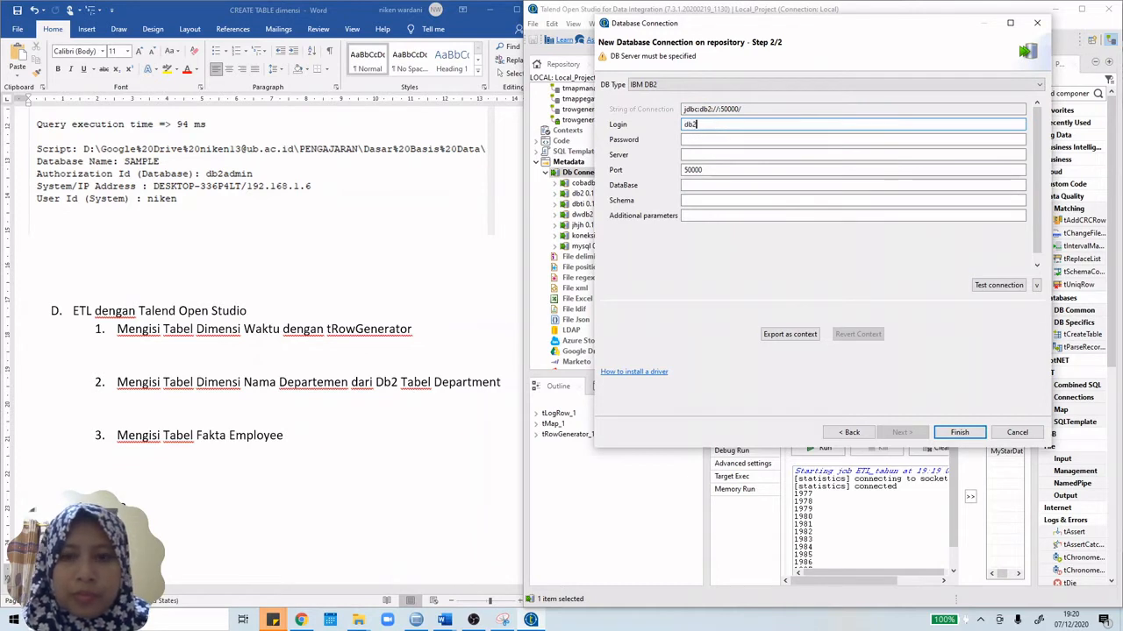
type("dmin")
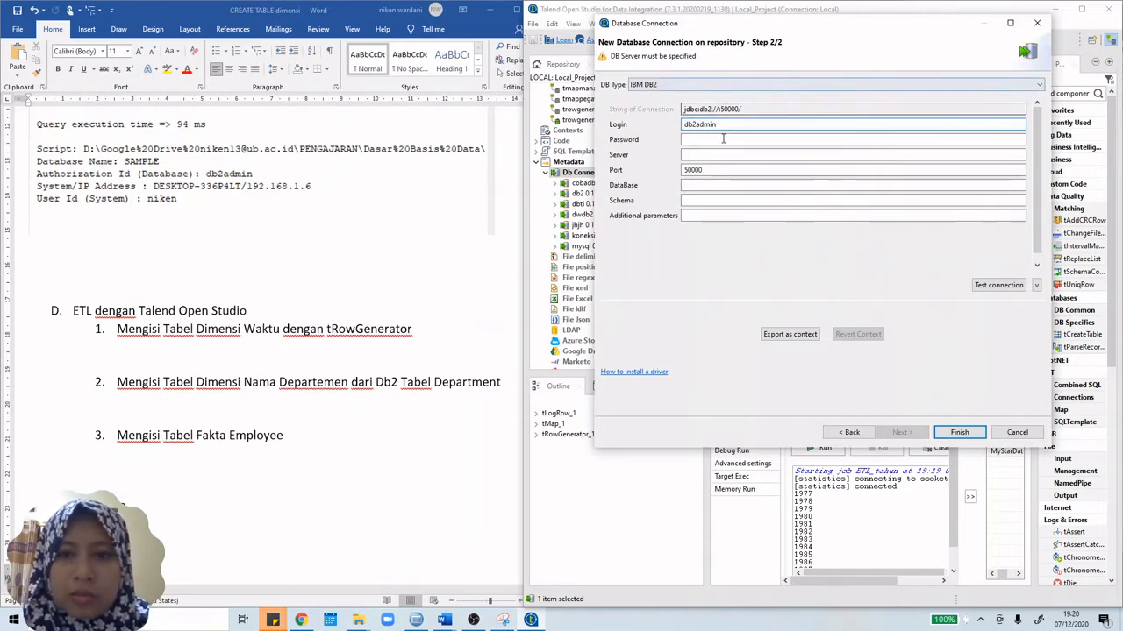
left_click(723, 139)
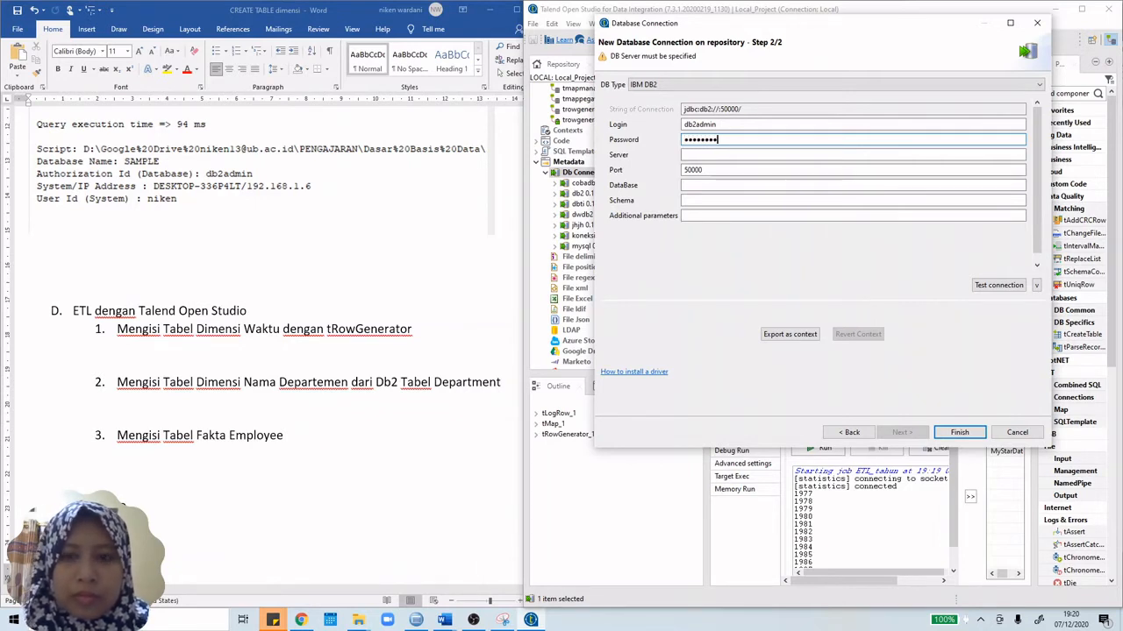
left_click(727, 154)
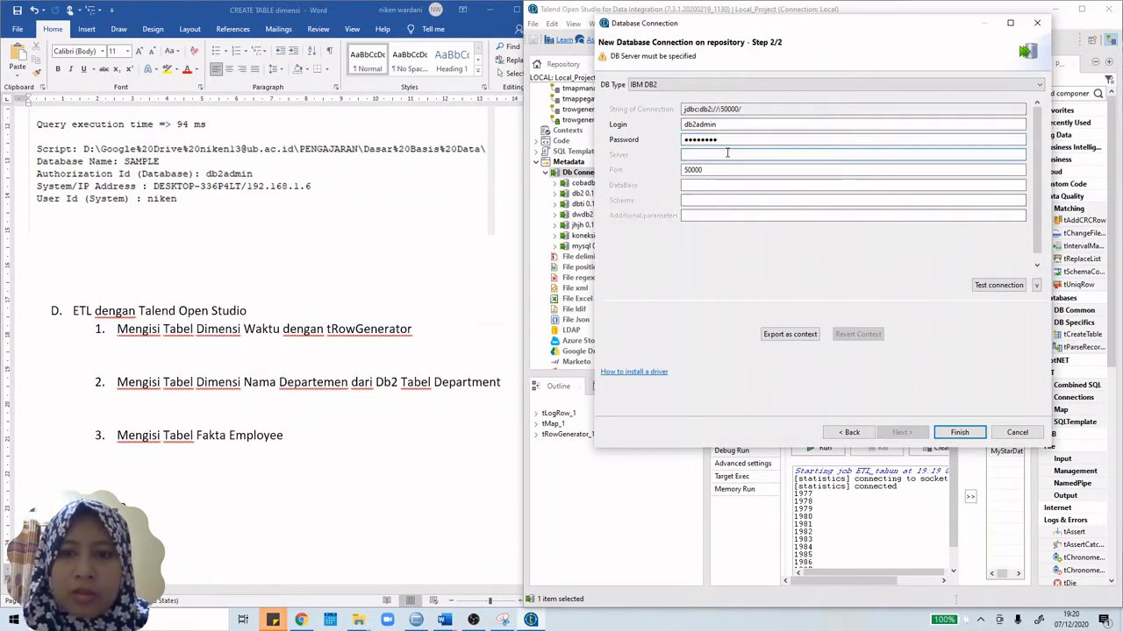
type("localhos")
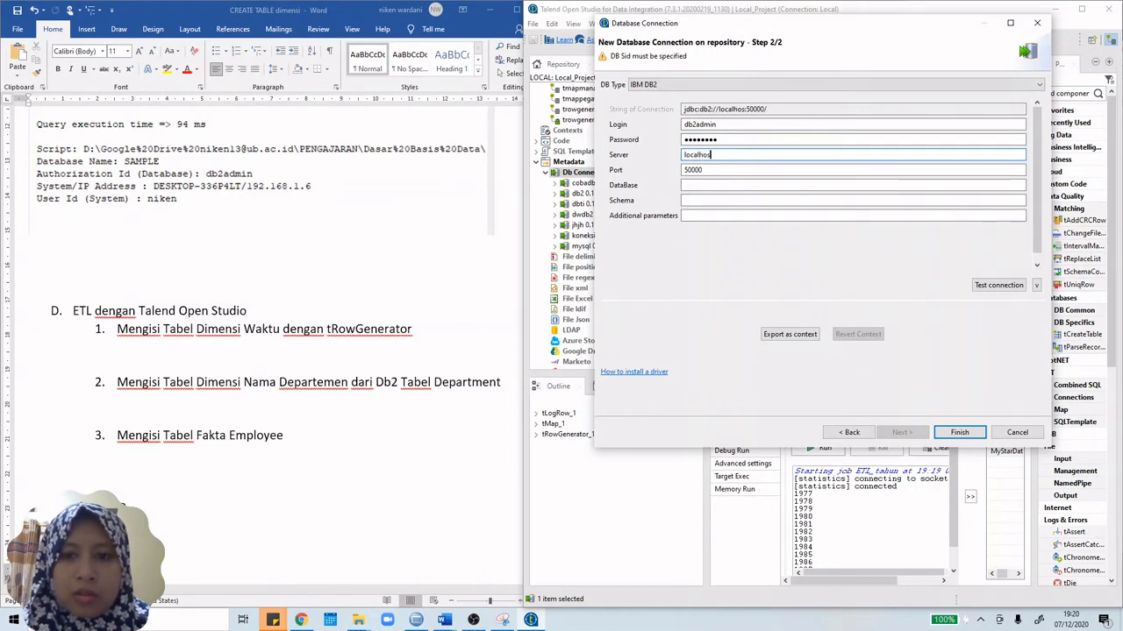
type("t")
Step: Set the database to sample and the schema to db2admin
left_click(761, 184)
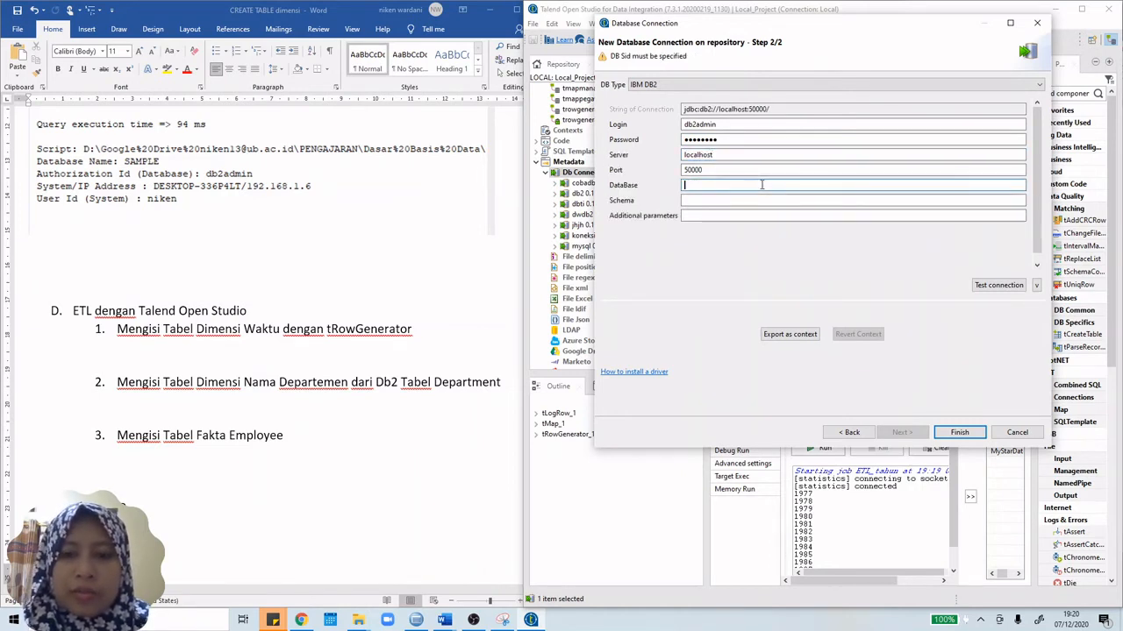
type("S")
key("BackSpace")
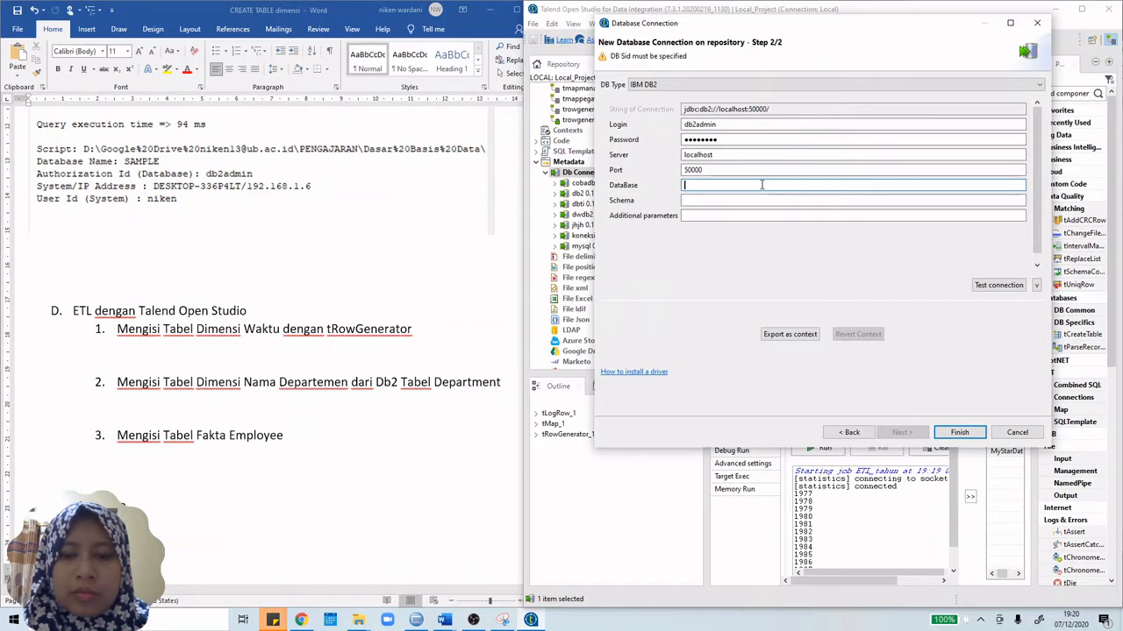
type("sample")
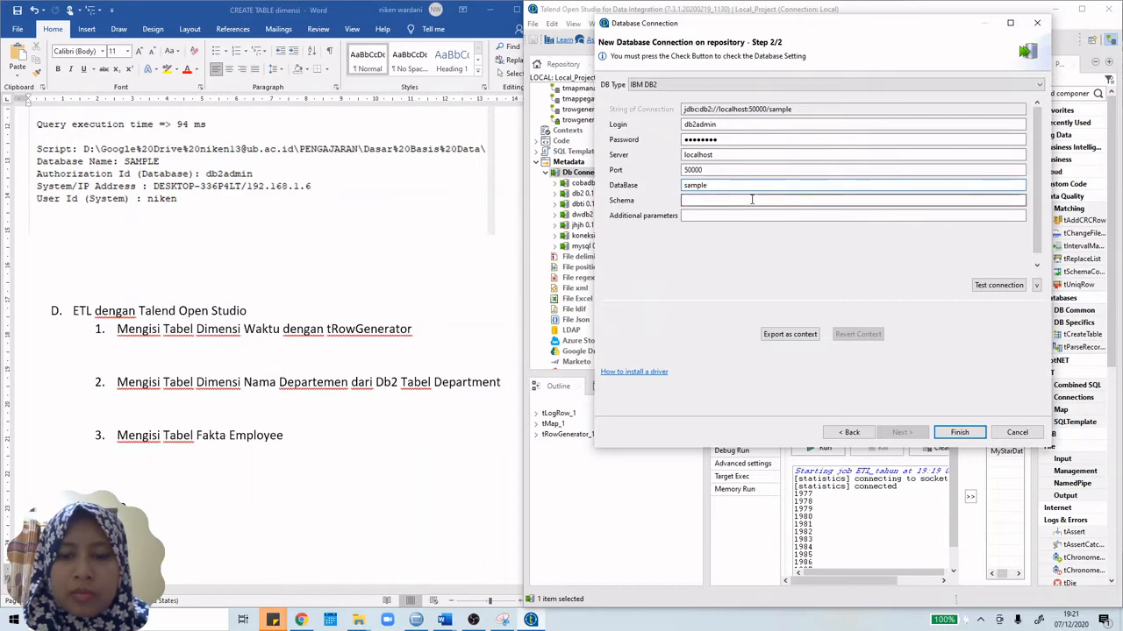
left_click(752, 200)
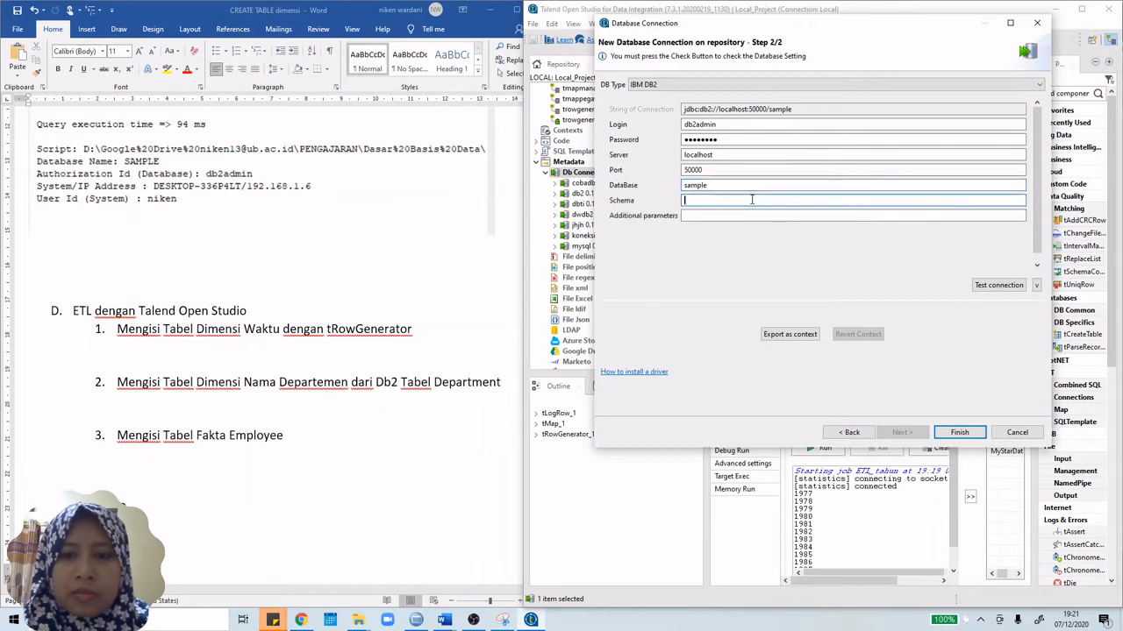
type("db2admin")
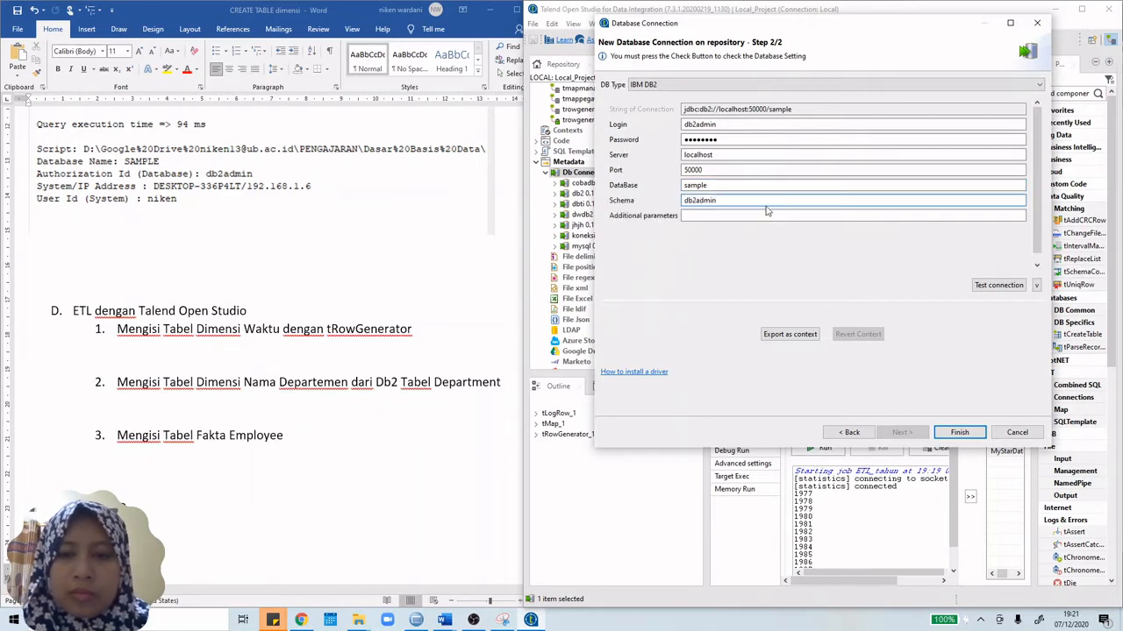
Step: Test the connection successfully, accepting uppercase DB2ADMIN schema, and finish the wizard
left_click(998, 286)
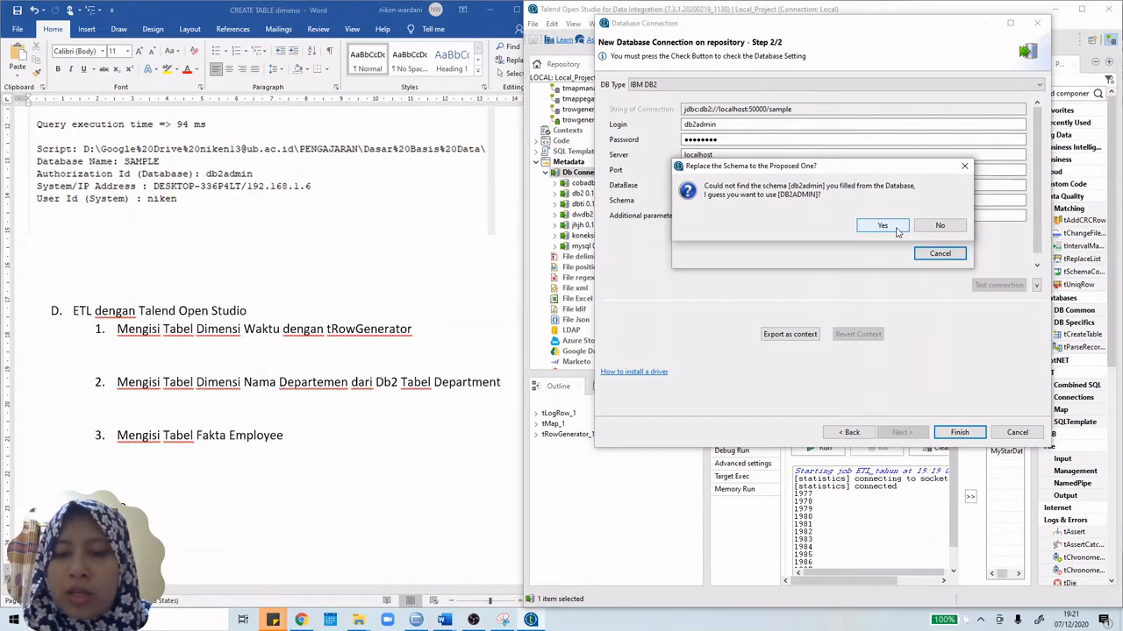
left_click(898, 229)
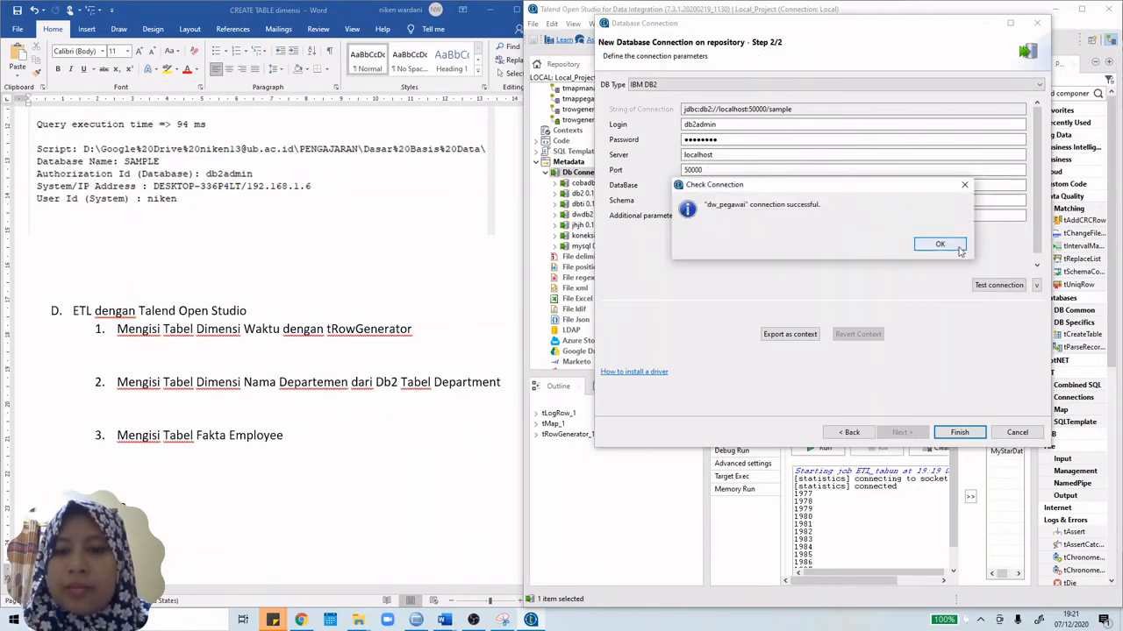
left_click(958, 248)
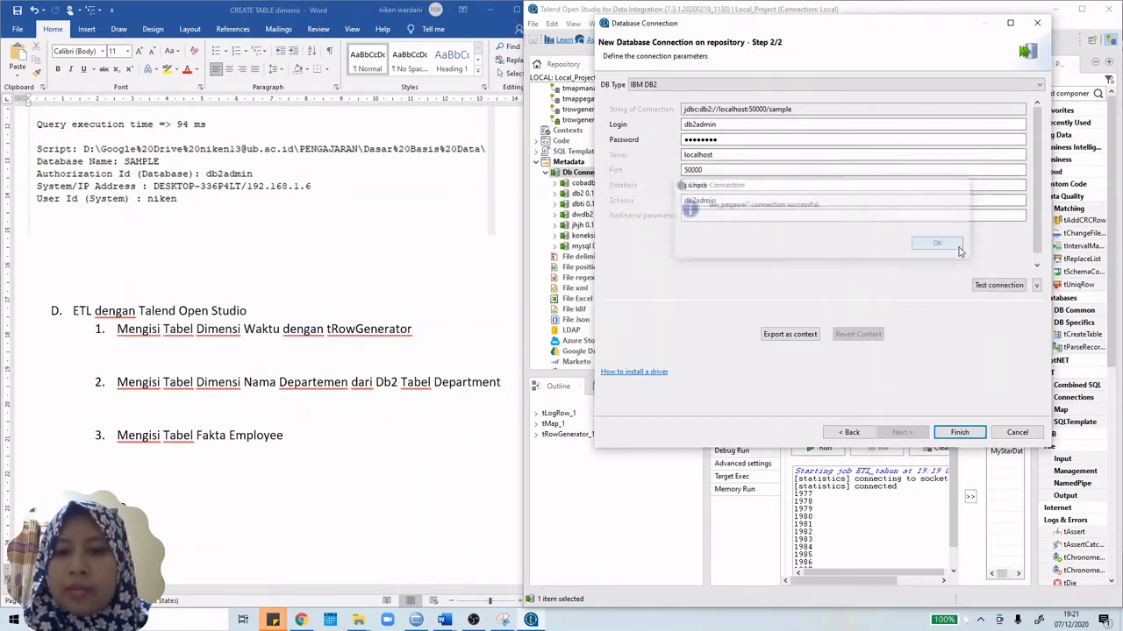
left_click(1015, 287)
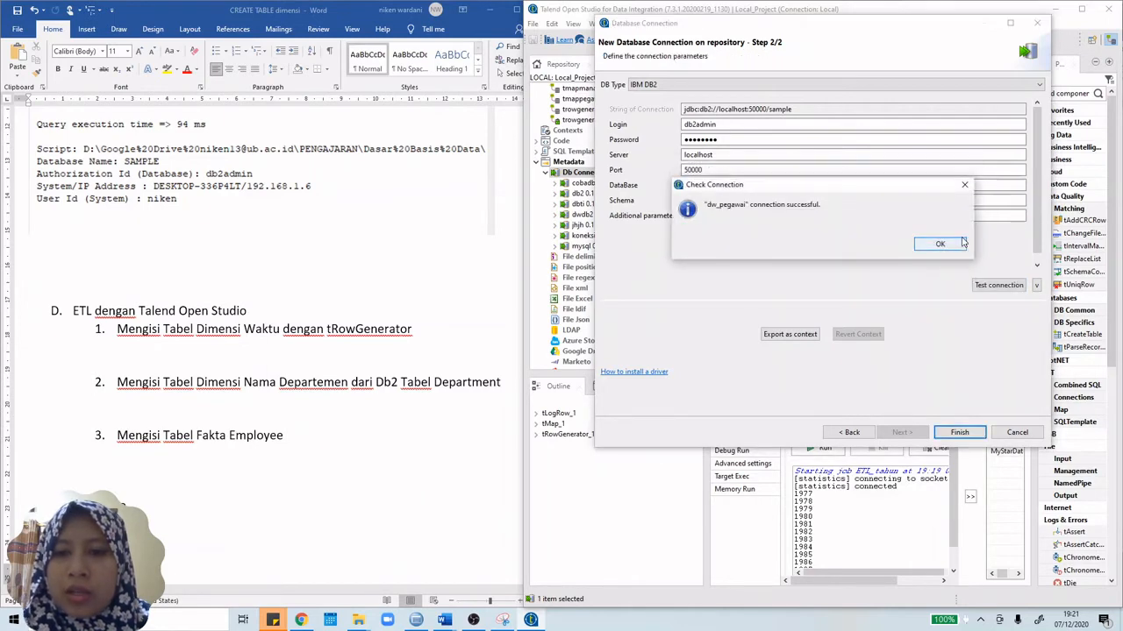
left_click(955, 248)
left_click(958, 433)
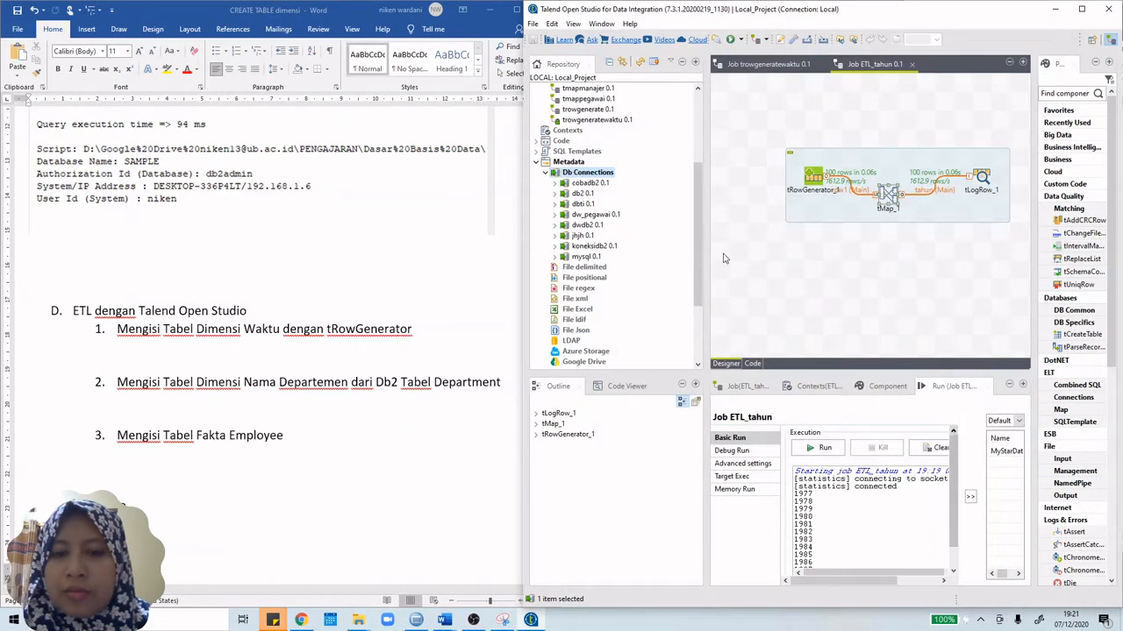
Step: Start Retrieve Schema on dw_pegawai and select every table in the DB2ADMIN schema
left_click(555, 217)
right_click(579, 217)
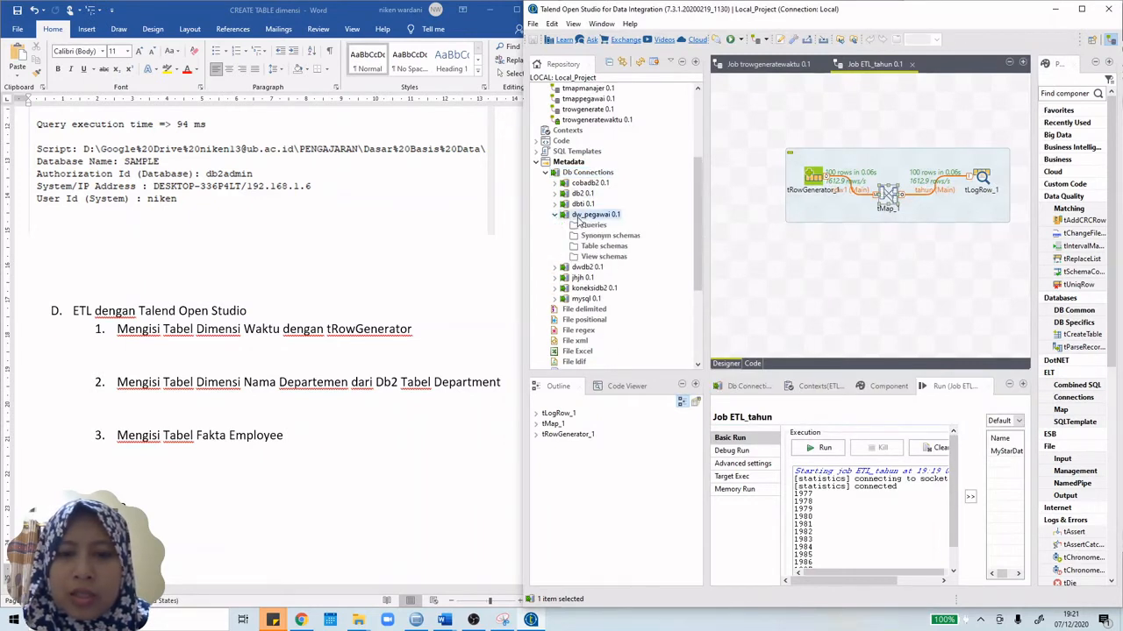
left_click(612, 265)
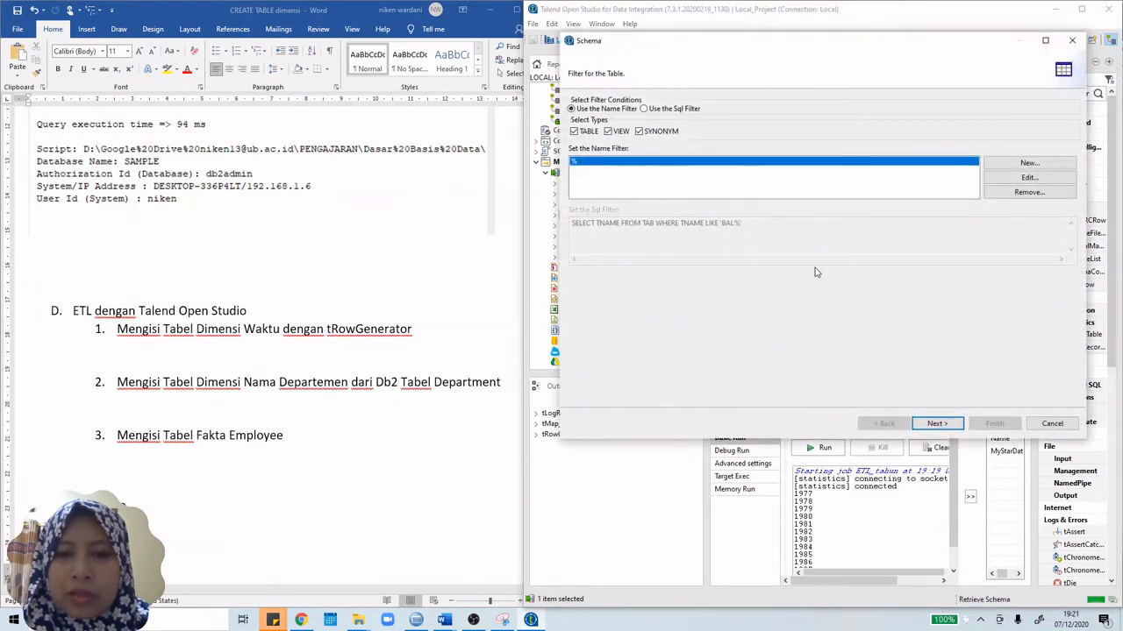
left_click(936, 423)
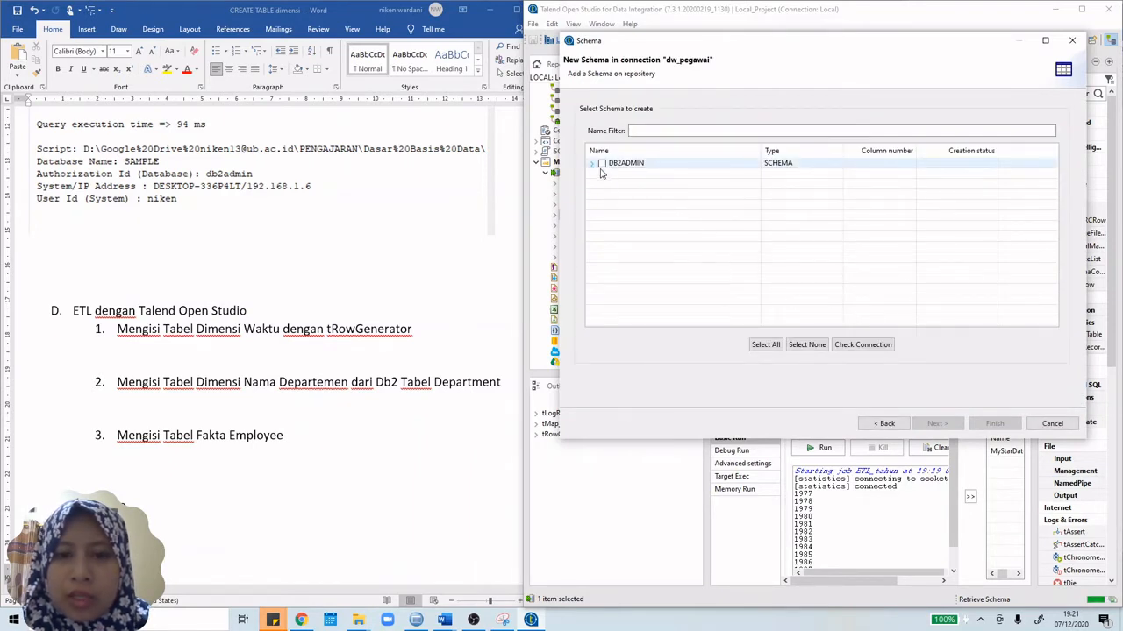
left_click(601, 164)
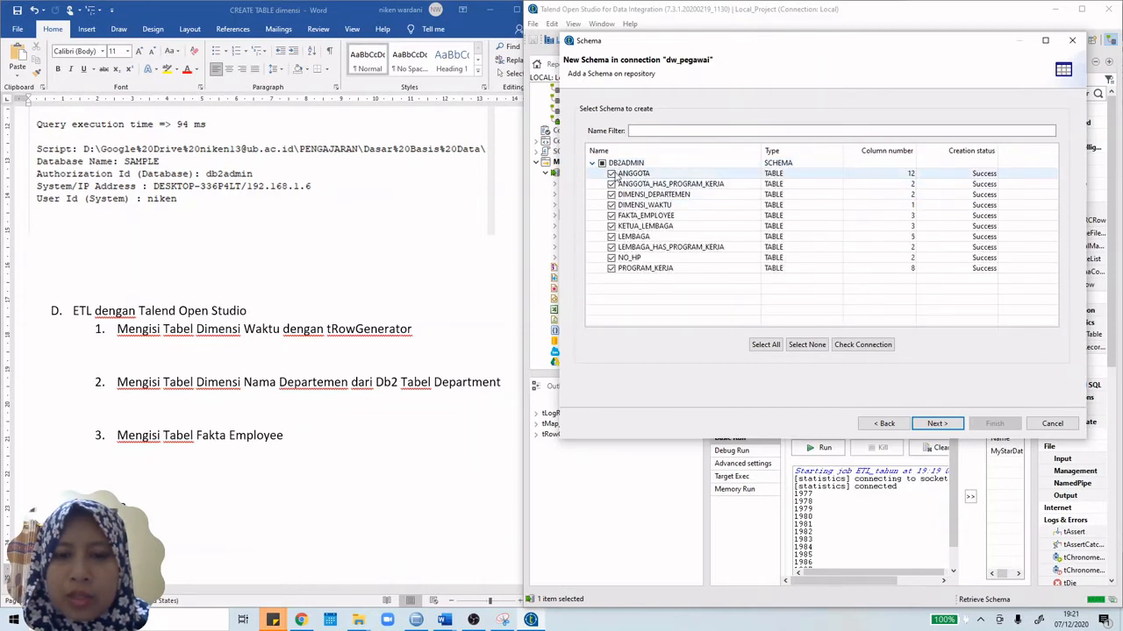
Step: Untick the seven other tables, keeping DIMENSI_DEPARTEMEN, DIMENSI_WAKTU and FAKTA_EMPLOYEE, and finish the import
left_click(612, 173)
left_click(611, 184)
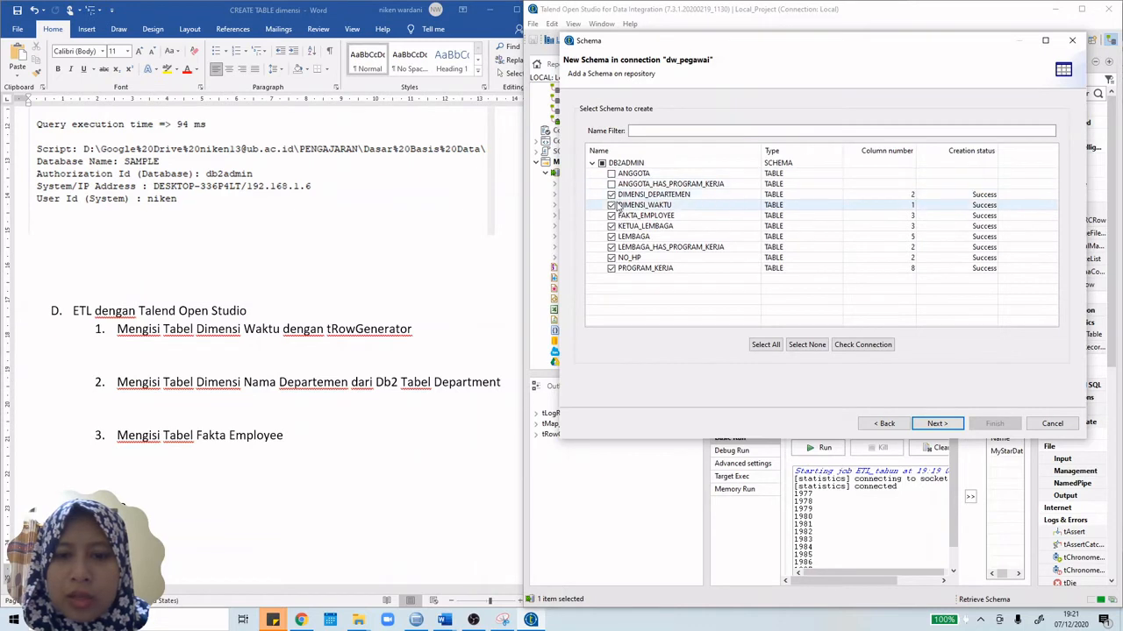
left_click(611, 226)
left_click(612, 237)
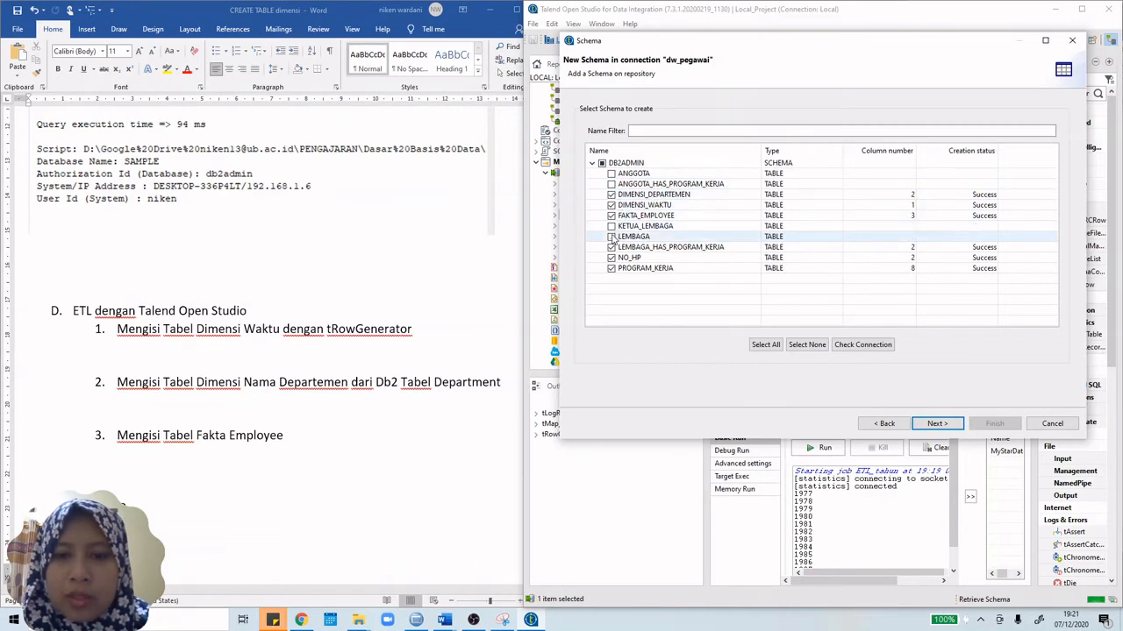
left_click(612, 247)
left_click(611, 258)
left_click(611, 268)
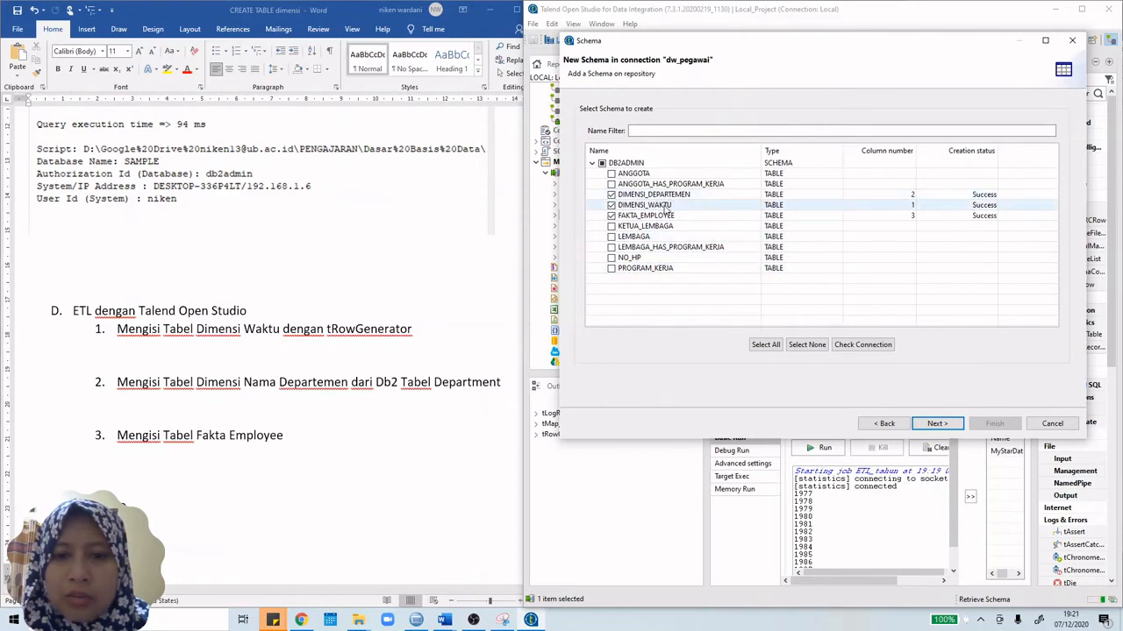
left_click(934, 424)
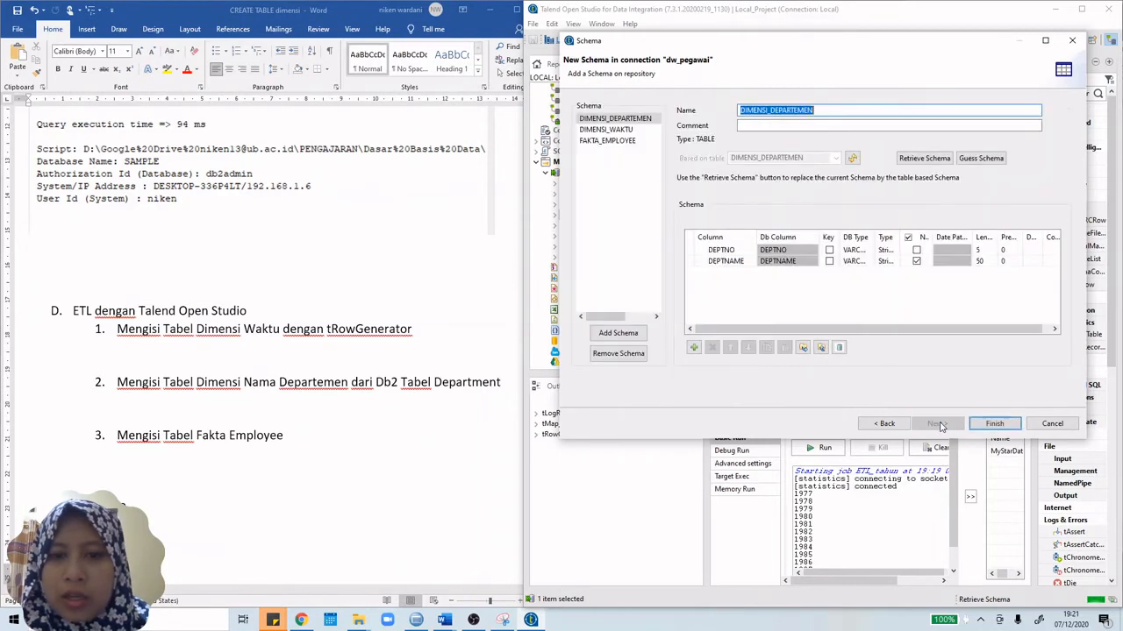
left_click(993, 423)
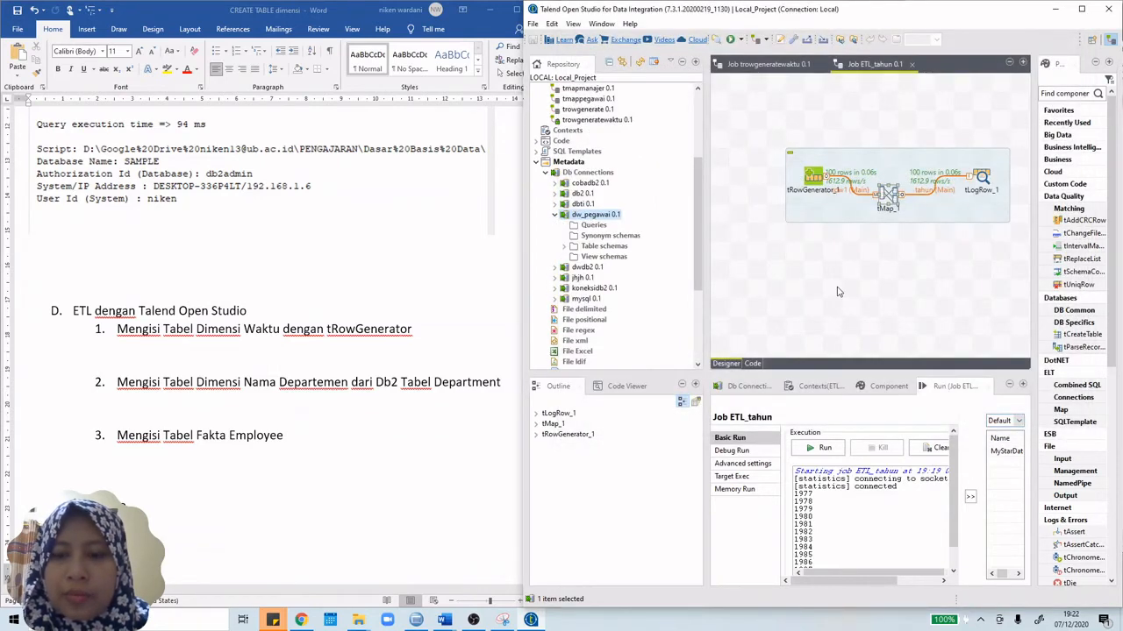
Step: Drag the DIMENSI_WAKTU table schema from dw_pegawai's Table schemas onto the ETL_tahun canvas
double_click(603, 246)
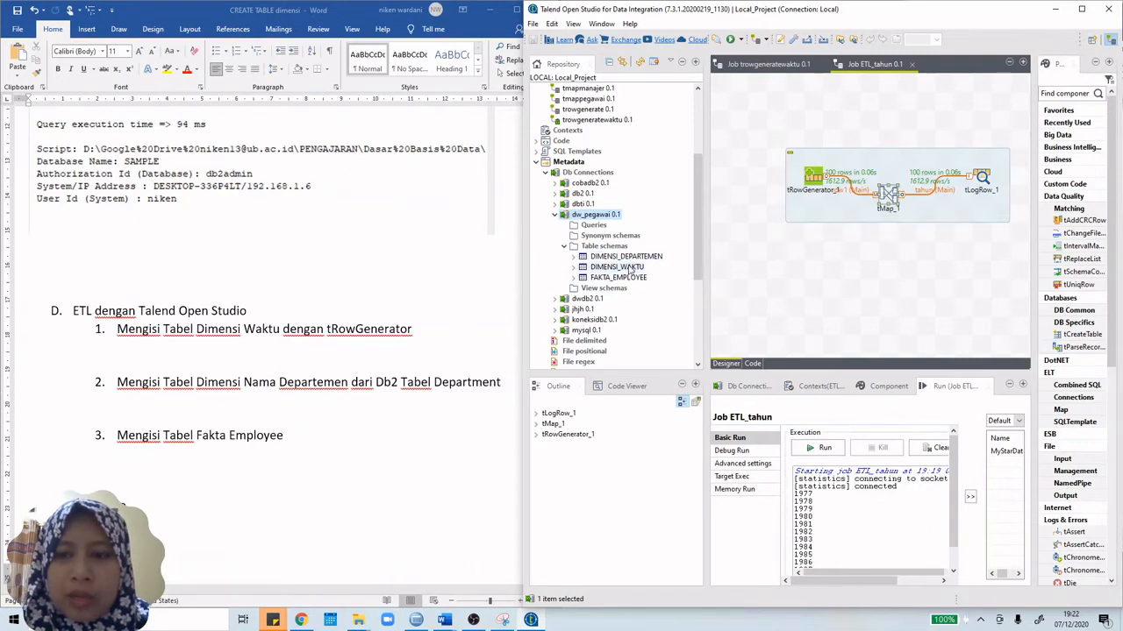
left_click(624, 267)
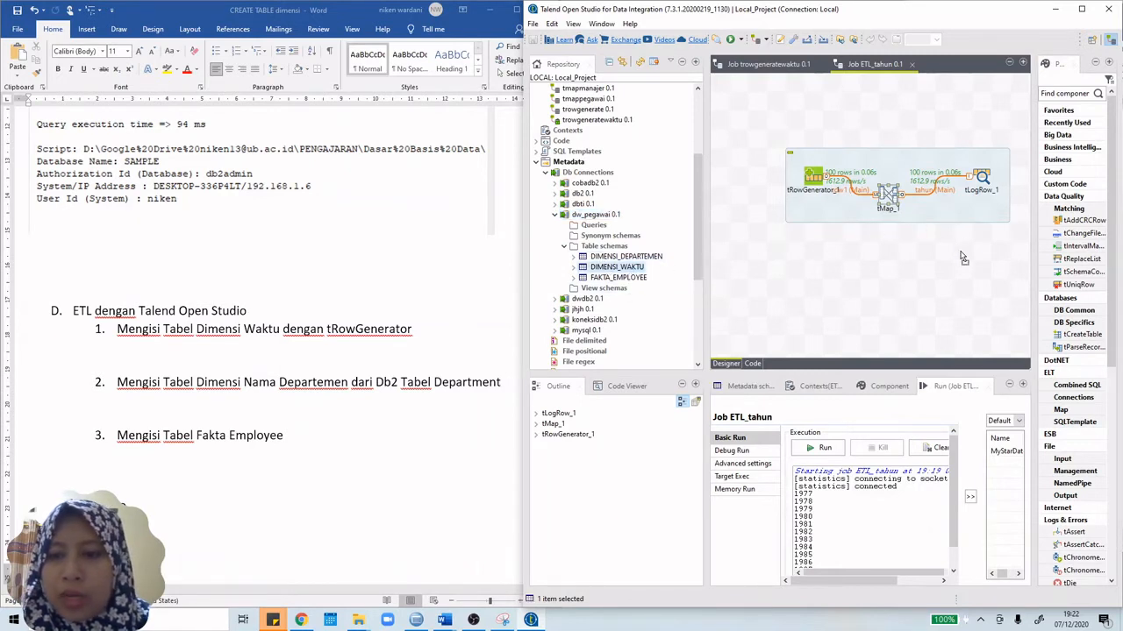
left_click_drag(963, 257, 963, 257)
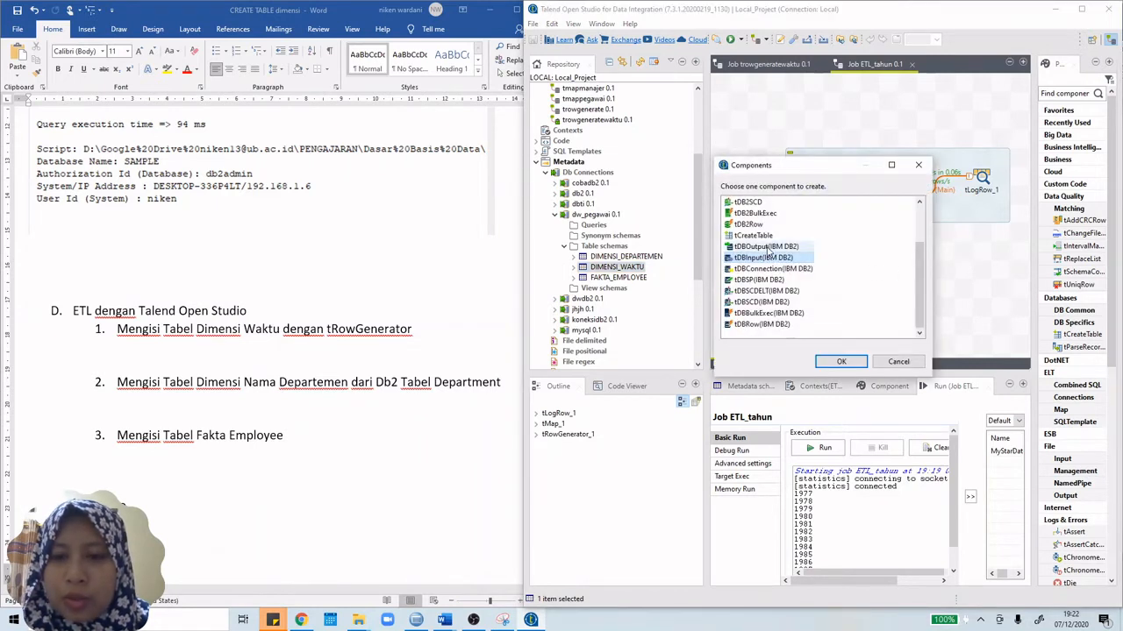
Step: Create DIMENSI_WAKTU as a tDBOutput (IBM DB2) component
left_click(768, 247)
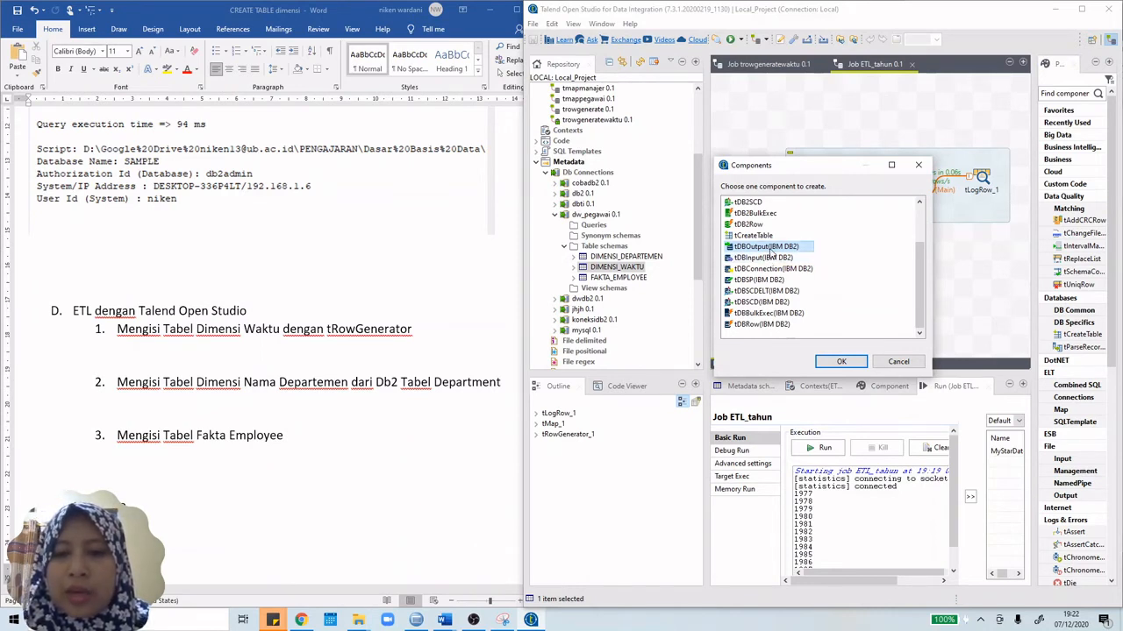
left_click(840, 362)
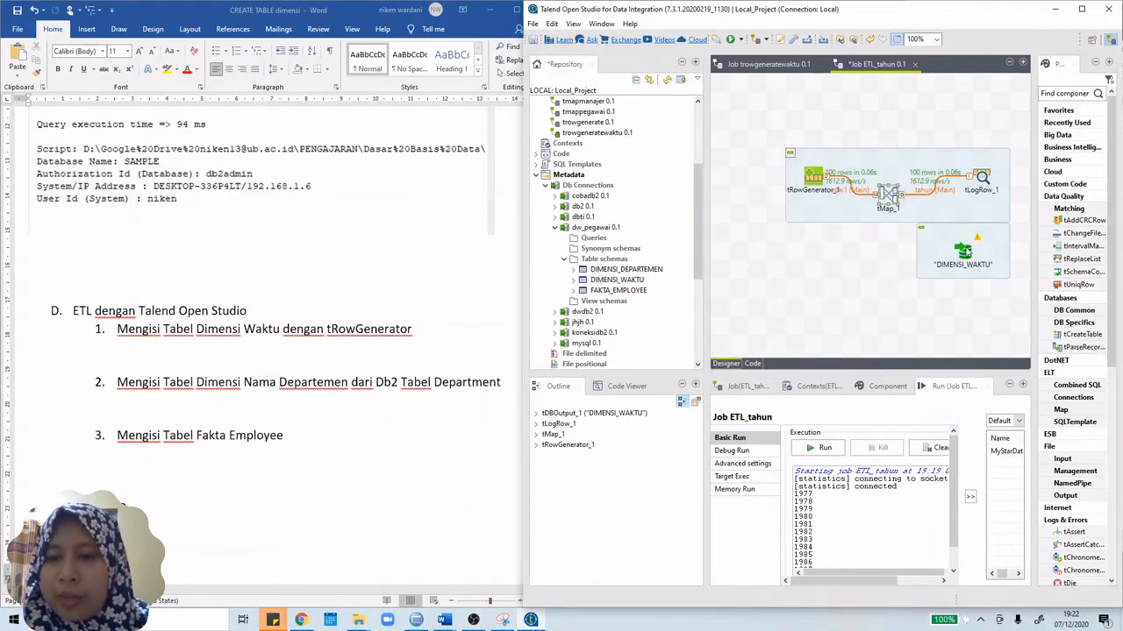
Step: Connect tLogRow_1 to DIMENSI_WAKTU with a Main row, accepting the target's schema
right_click(982, 180)
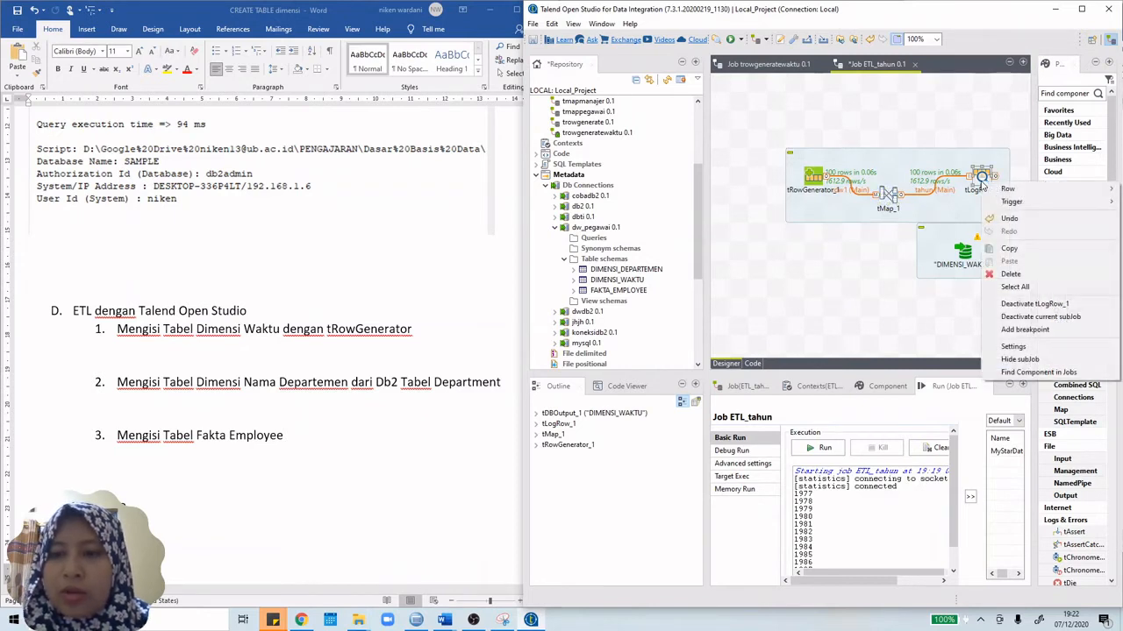
right_click(883, 201)
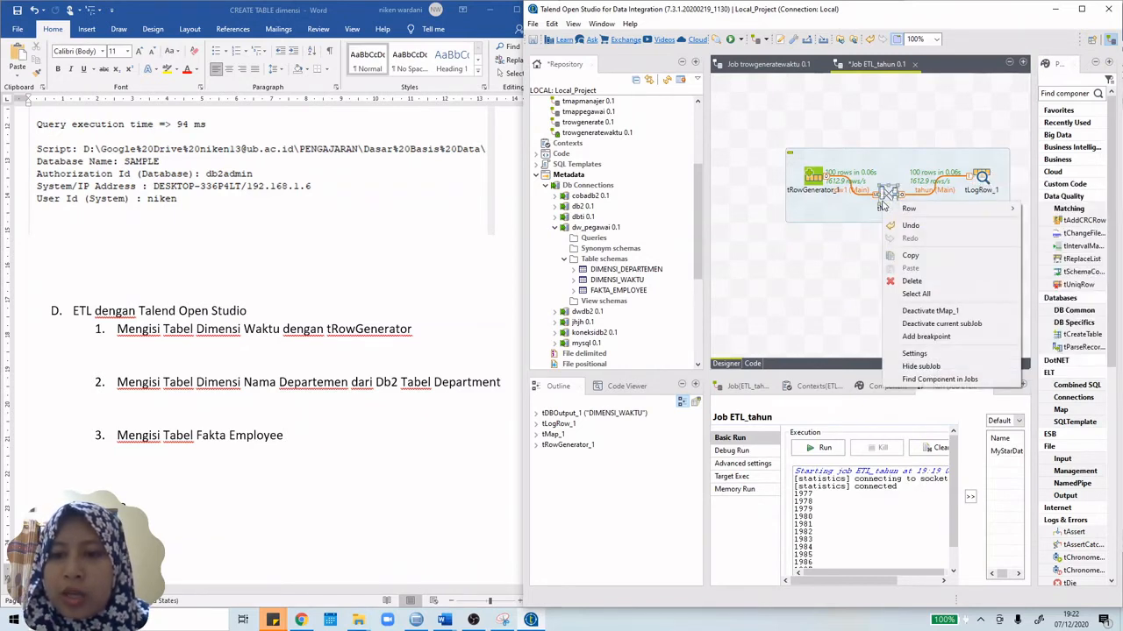
mouse_move(917, 210)
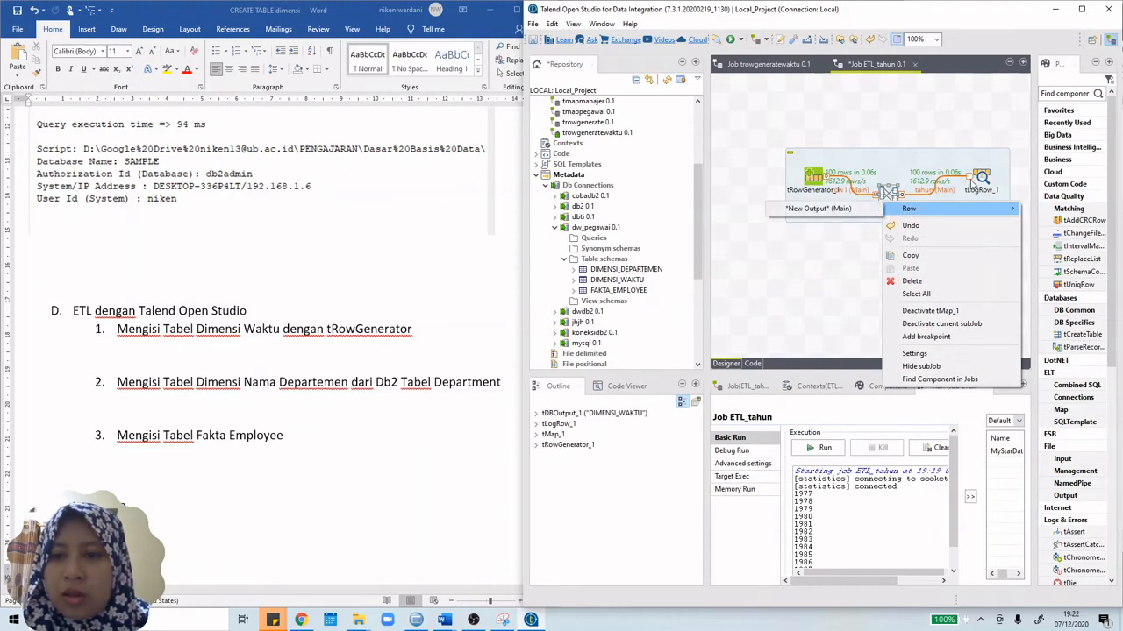
left_click(973, 182)
right_click(975, 182)
mouse_move(1016, 194)
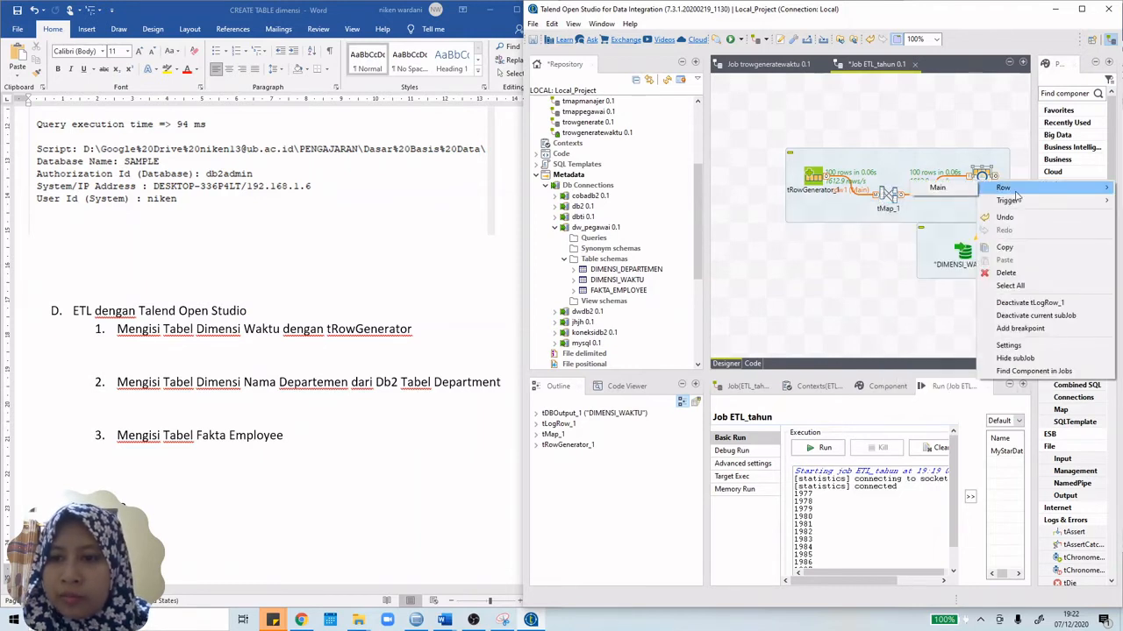
left_click(937, 186)
left_click(964, 252)
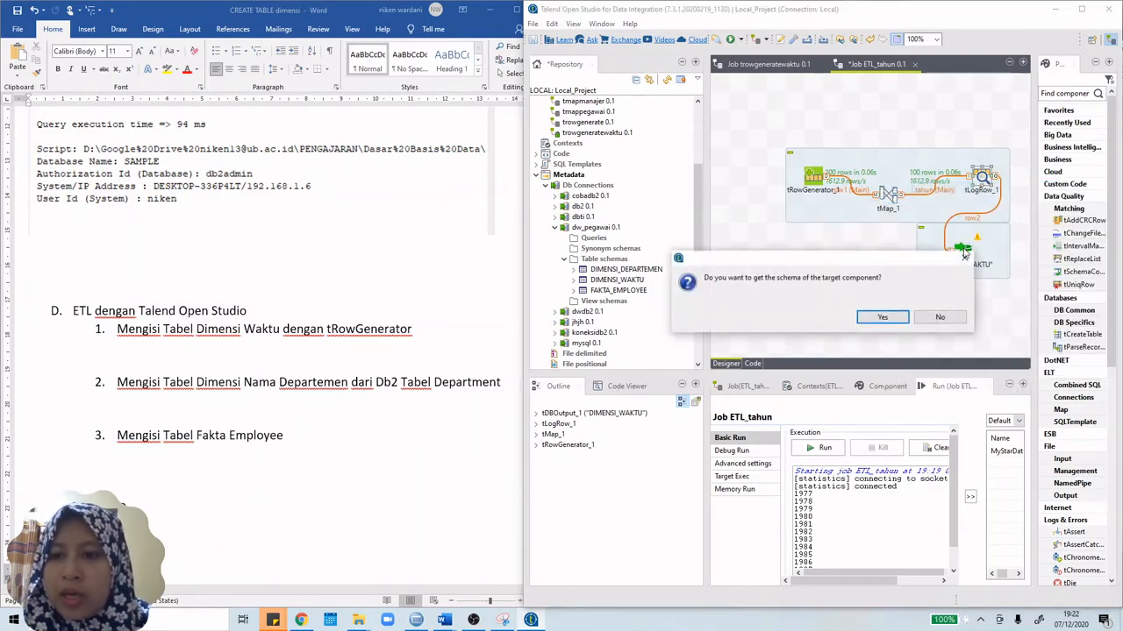
left_click(882, 318)
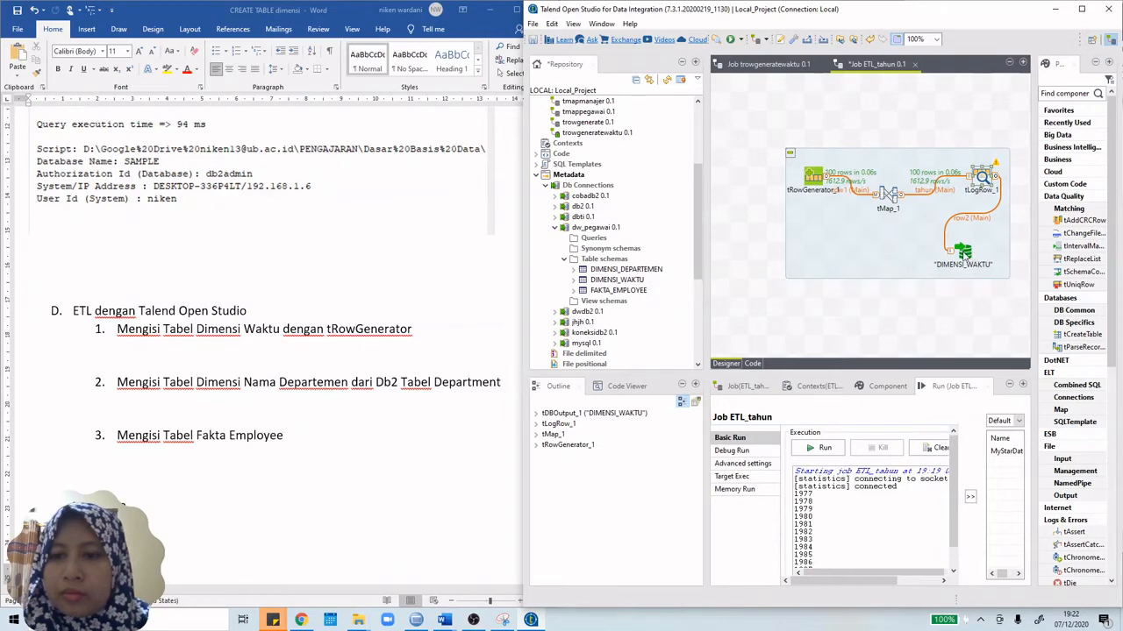
left_click(965, 252)
double_click(964, 252)
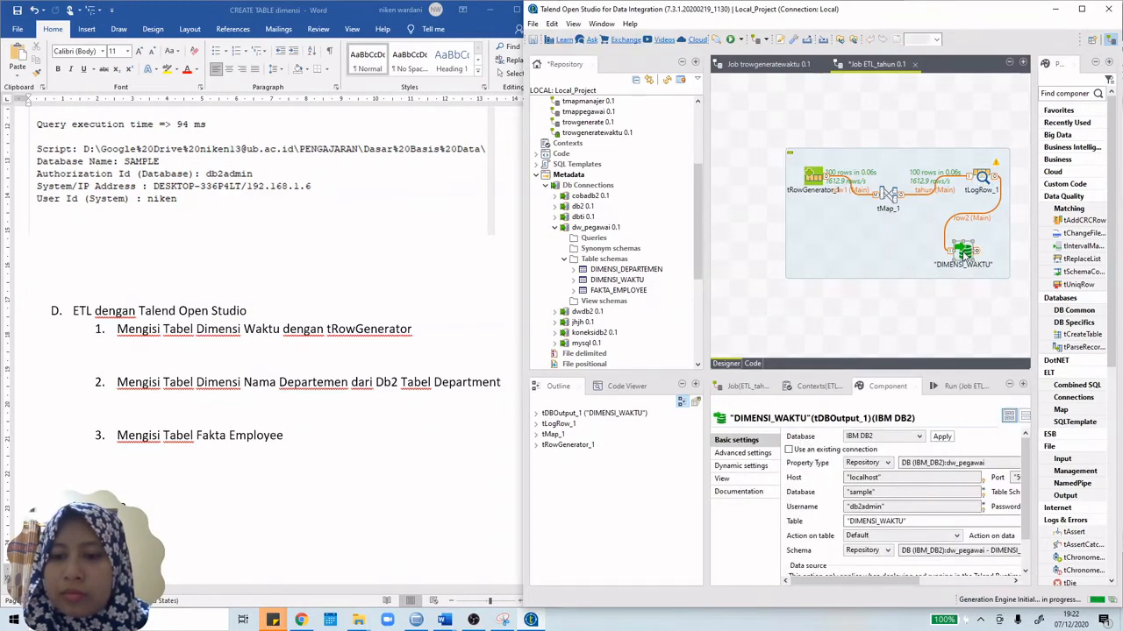
Step: Maximize Talend and view the DIMENSI_WAKTU schema, confirming TAHUN is an INTEGER column
left_click(1081, 9)
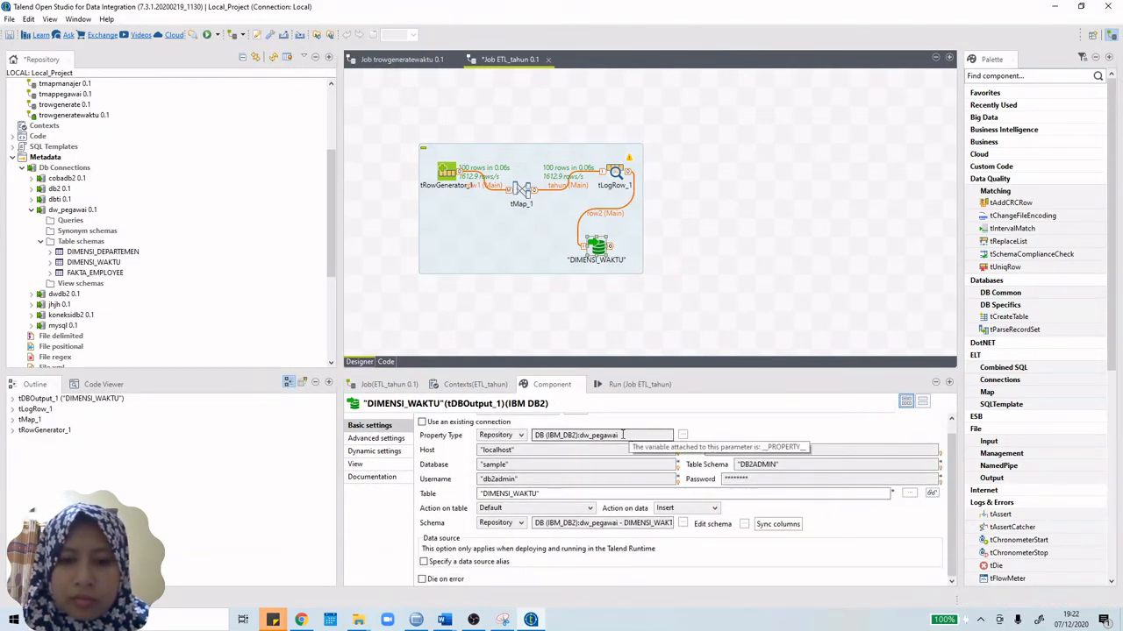
left_click(744, 524)
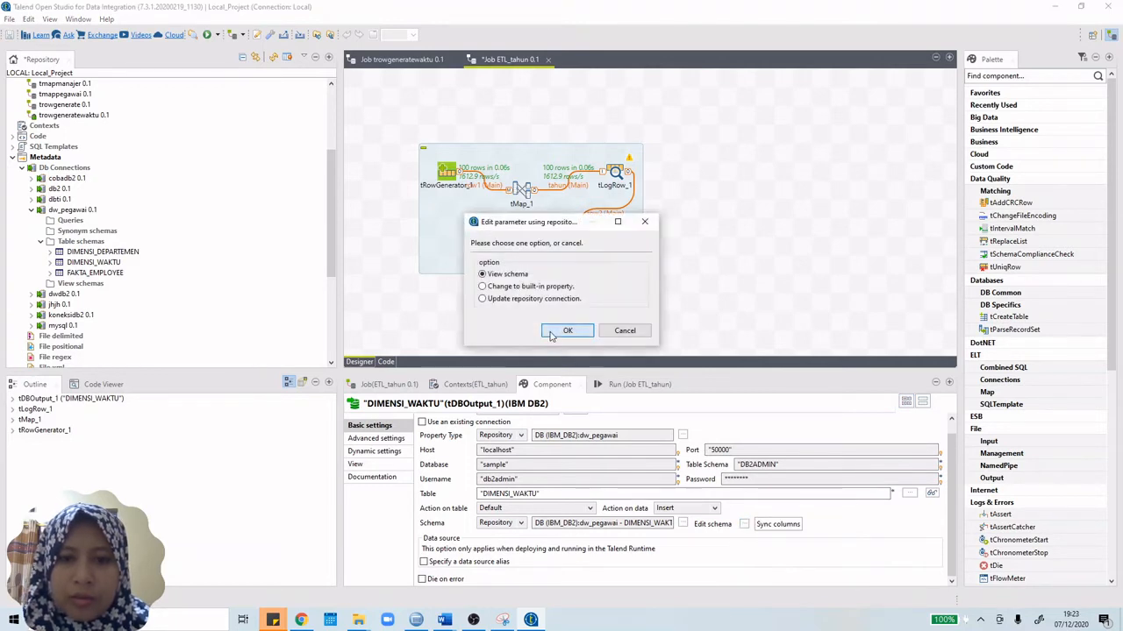
left_click(567, 331)
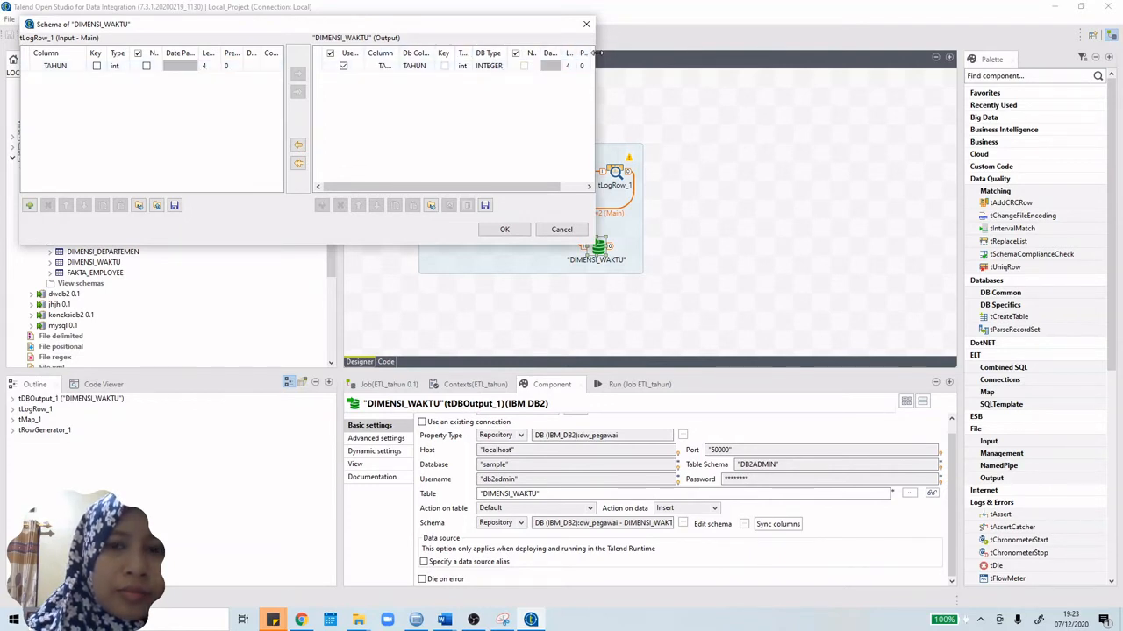
left_click_drag(596, 53, 769, 55)
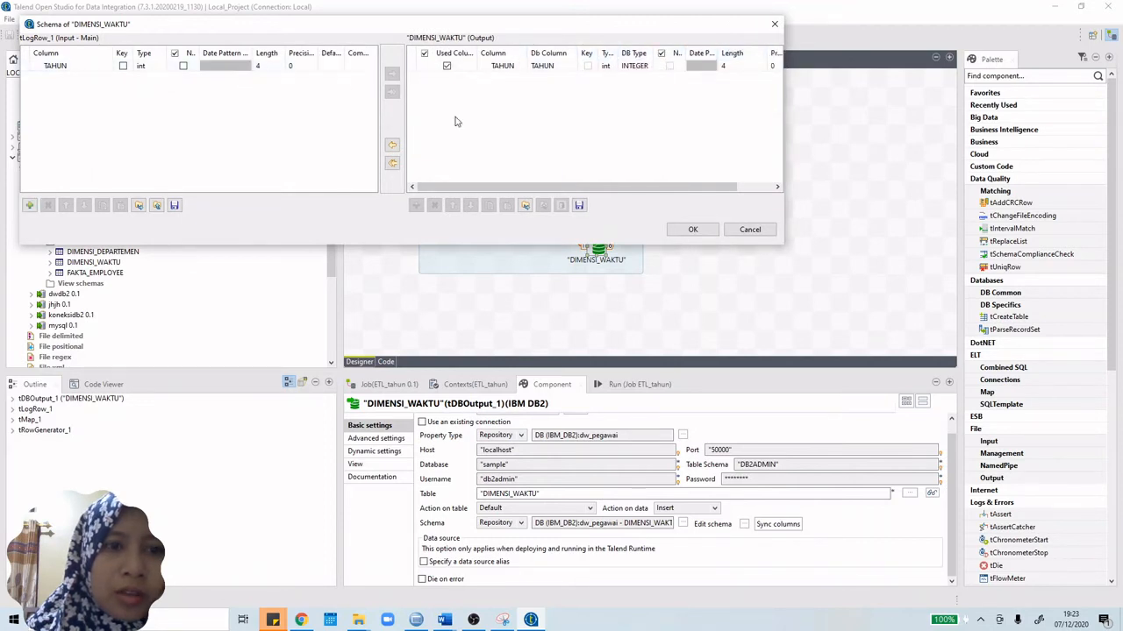
left_click(699, 230)
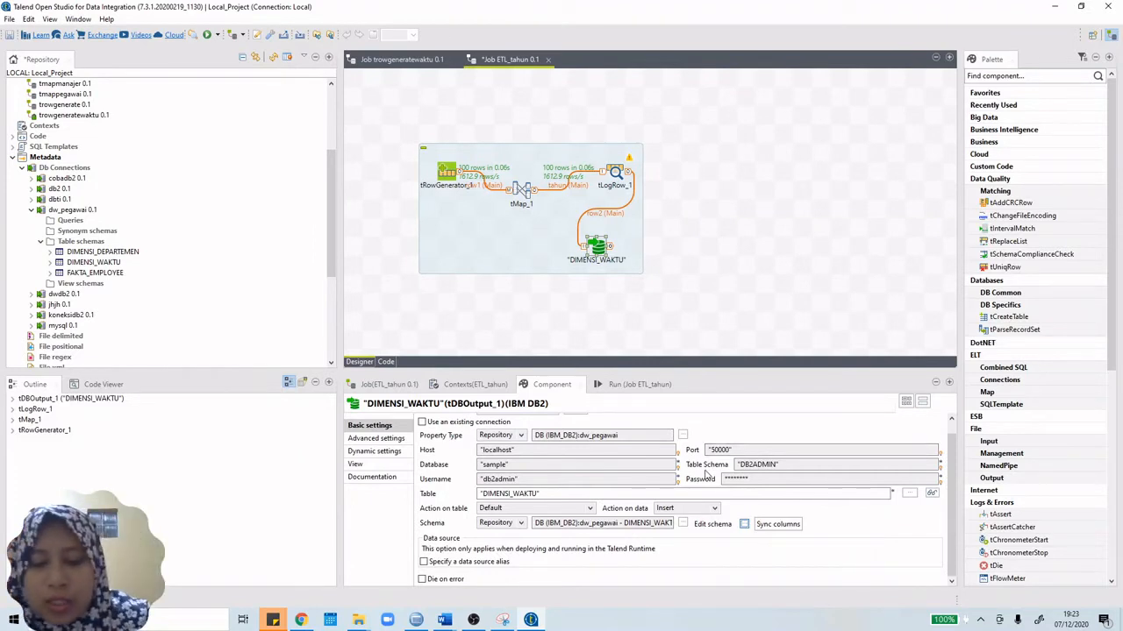
Step: Set DIMENSI_WAKTU's Action on data to Update or insert and run the job with F6
left_click(704, 509)
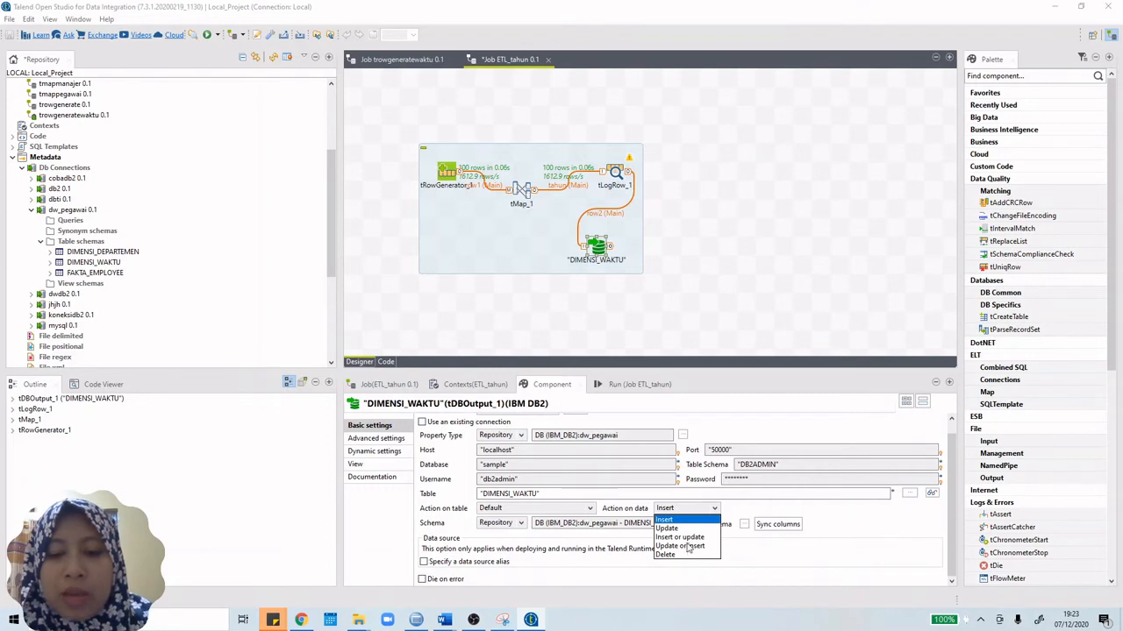
left_click(683, 536)
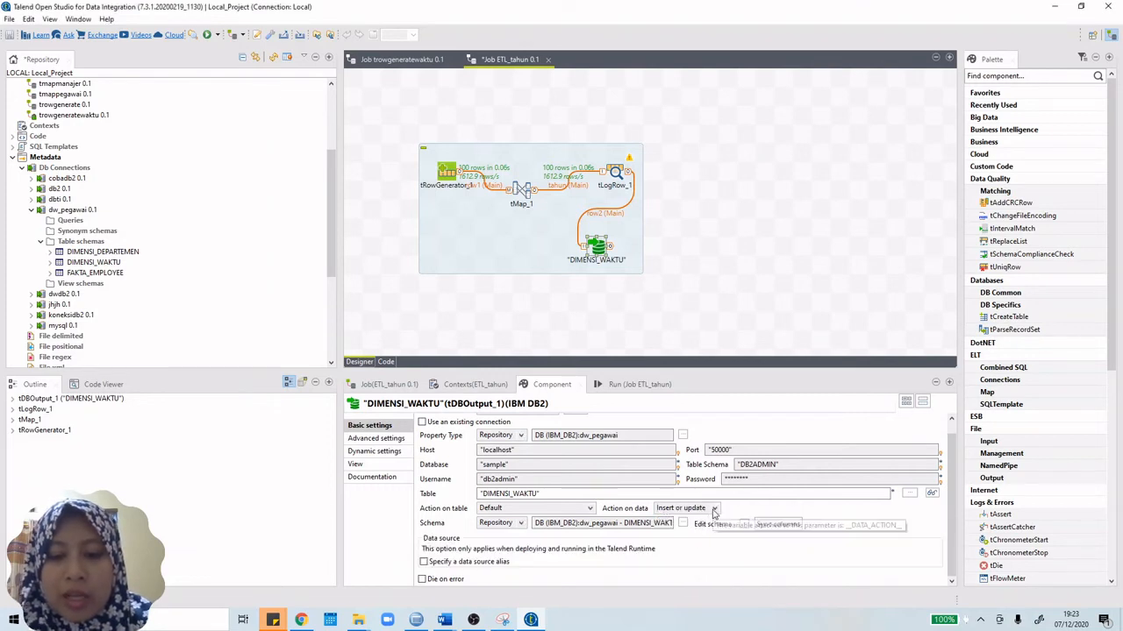
left_click(714, 511)
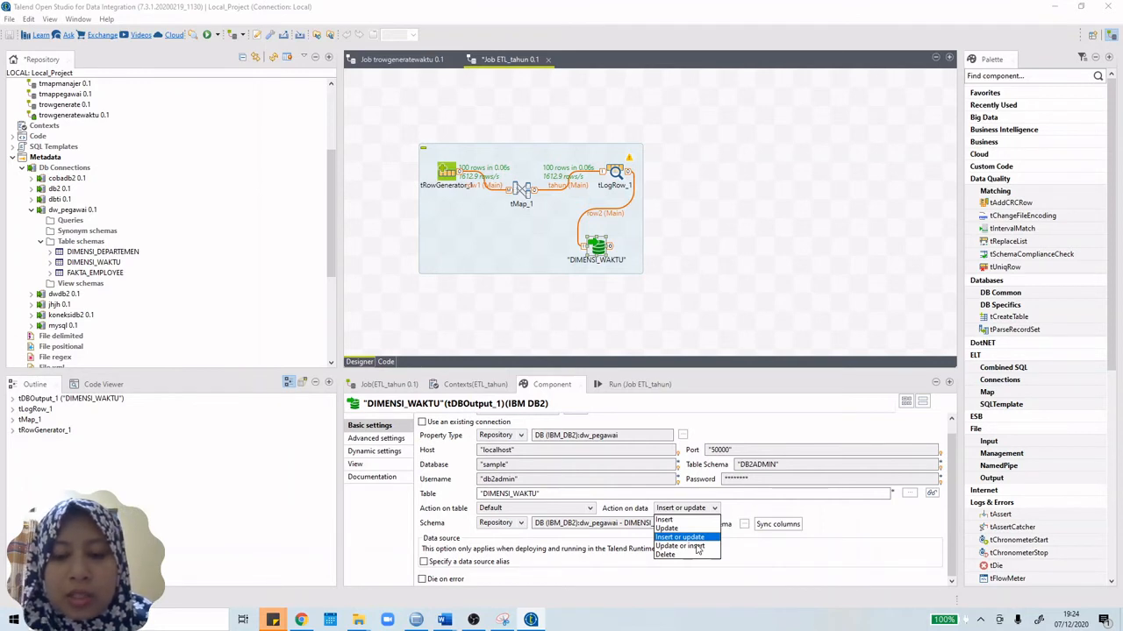
left_click(699, 547)
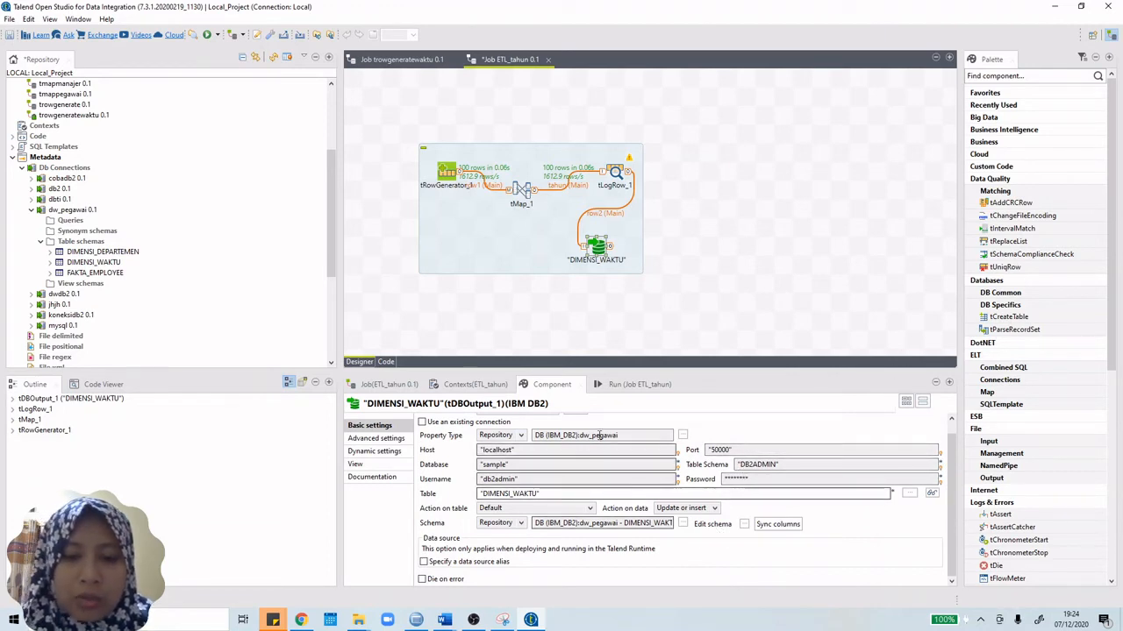
key("F6")
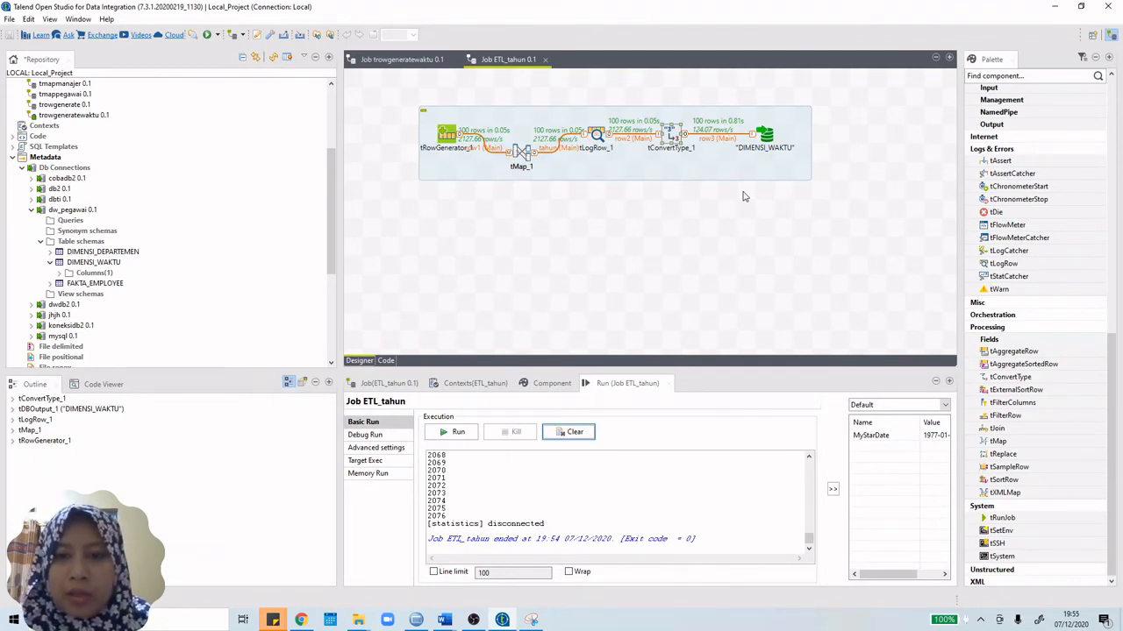
left_click(522, 155)
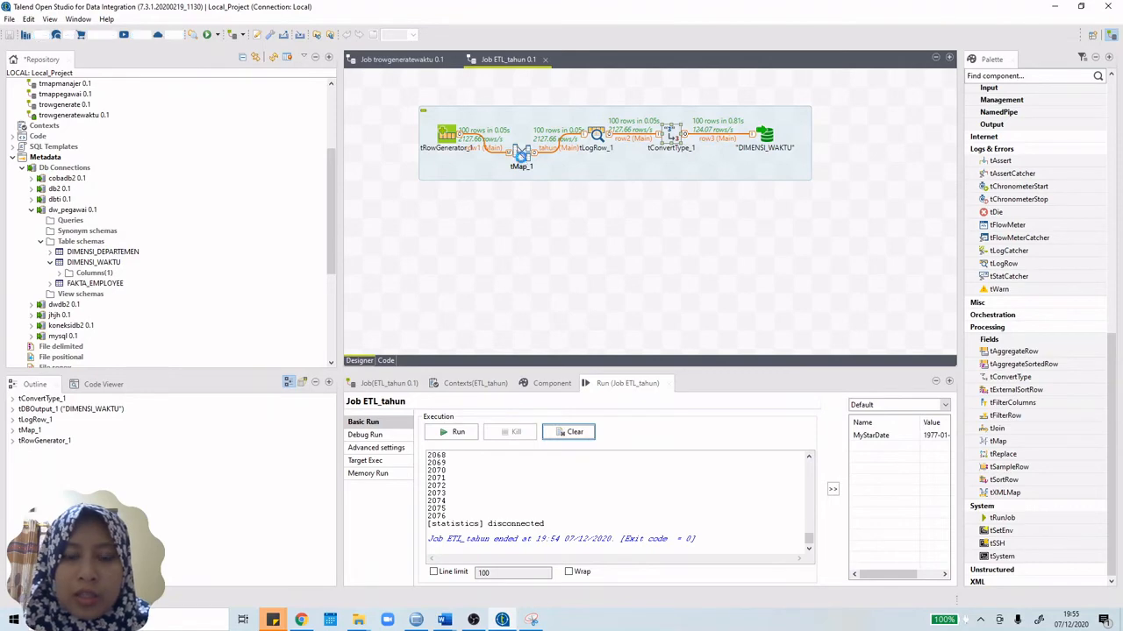
double_click(522, 156)
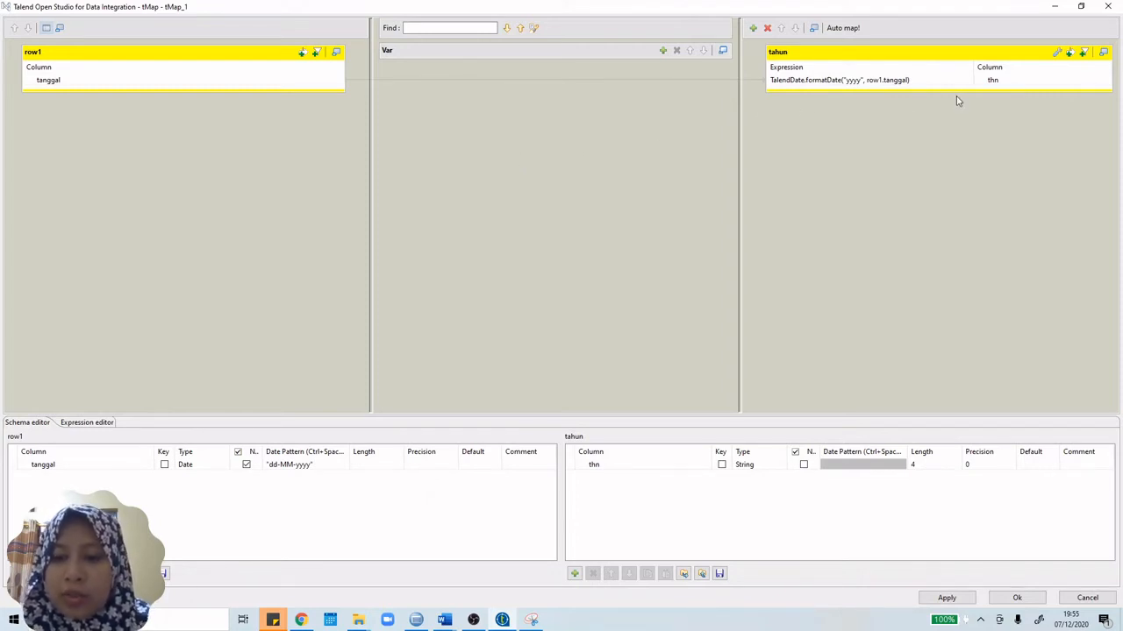
left_click(963, 602)
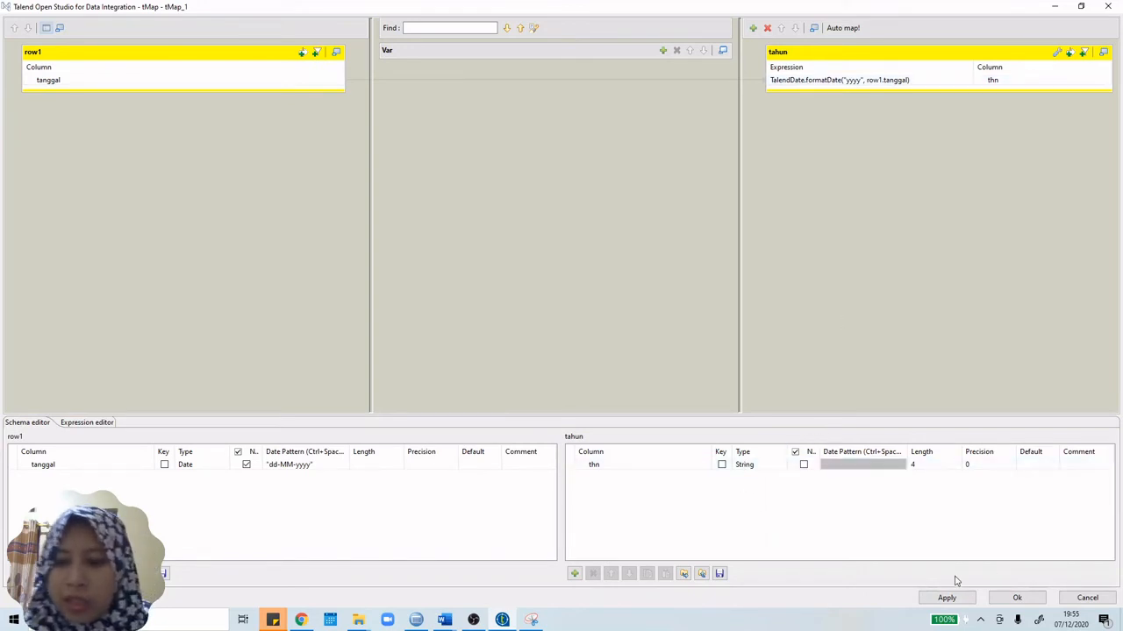
left_click(1009, 604)
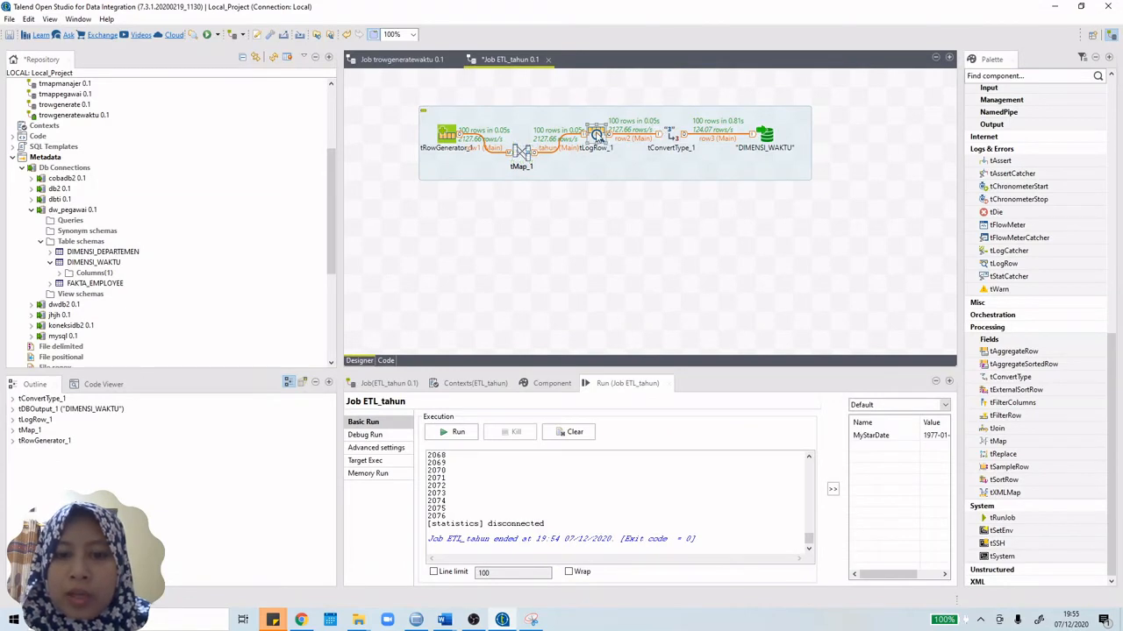
Step: Review the Run console, then inspect tConvertType_1's manual cast row mapping thn to TAHUN
scroll(485, 461, "up", 4)
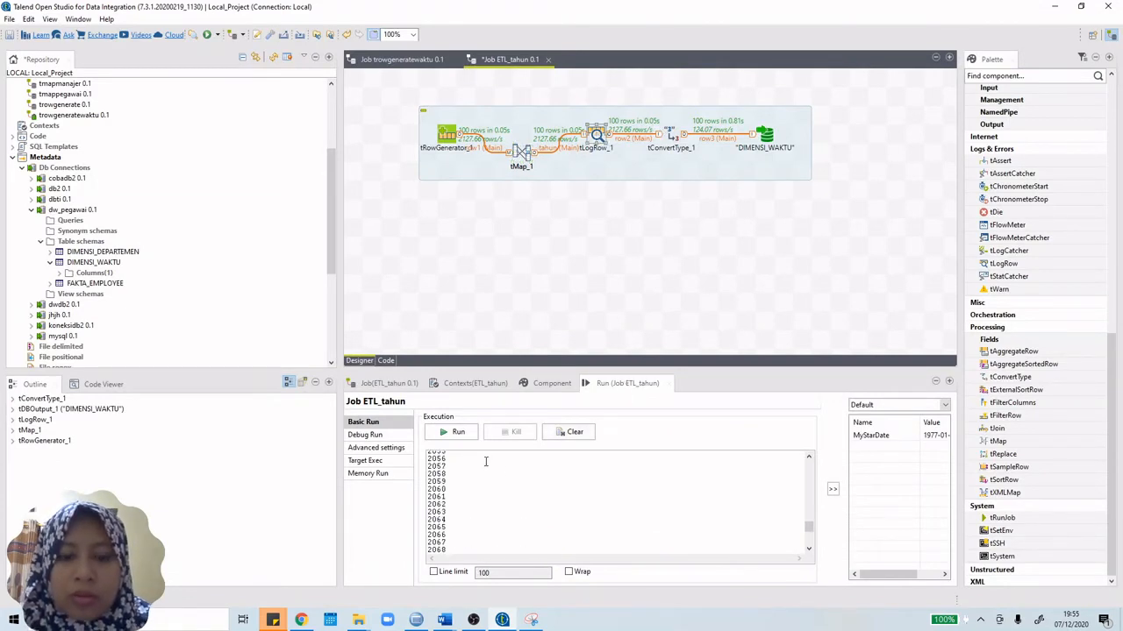
scroll(485, 462, "up", 20)
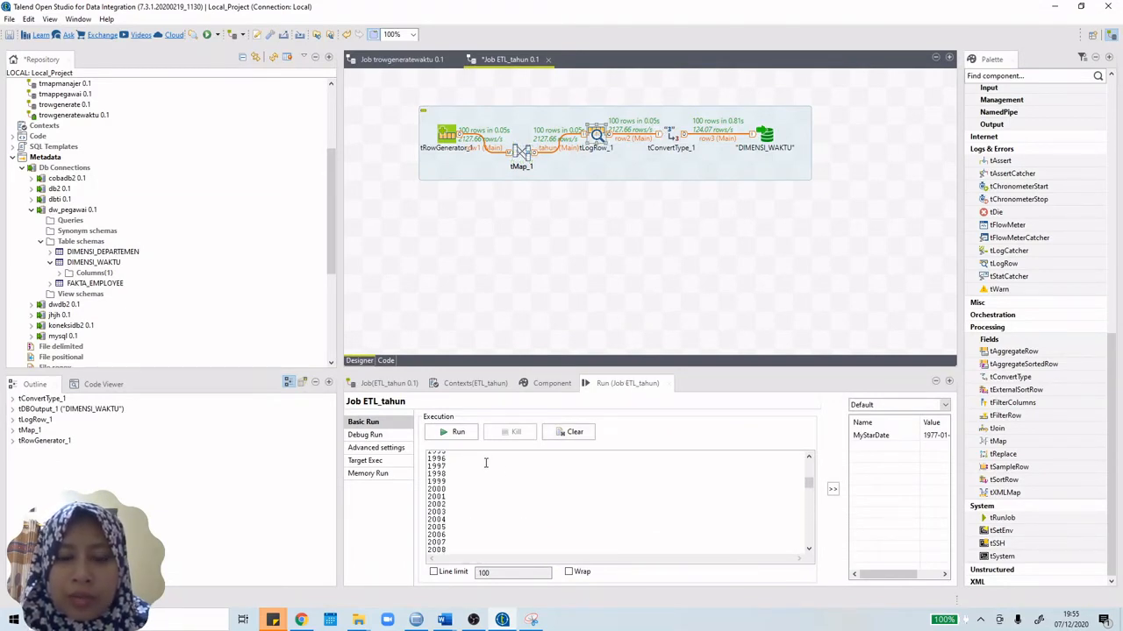
scroll(485, 462, "up", 8)
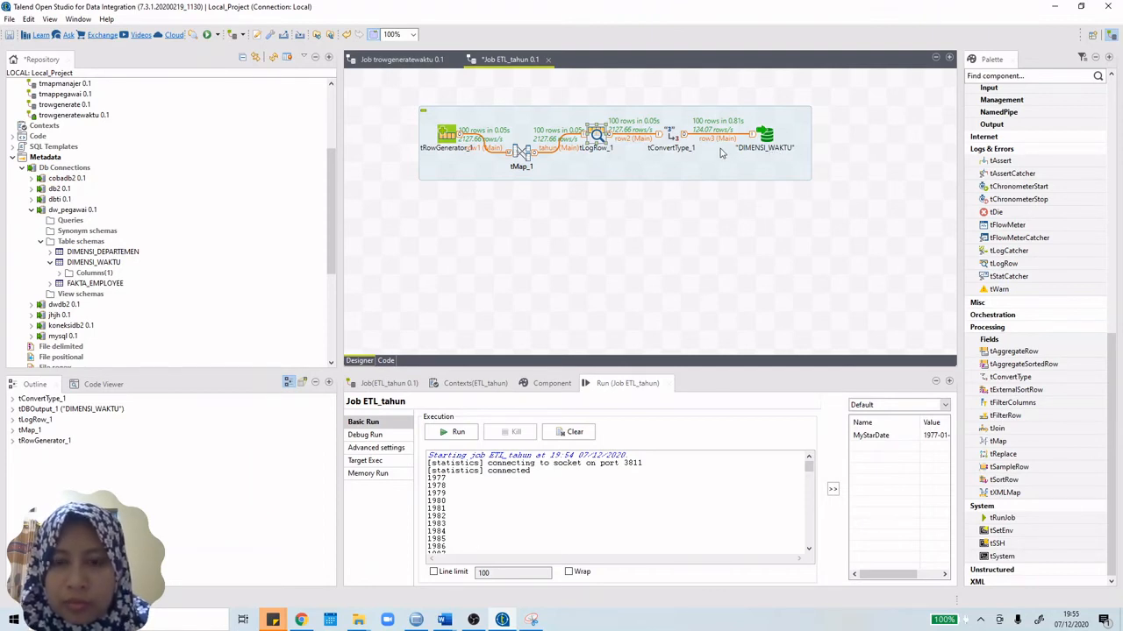
double_click(672, 137)
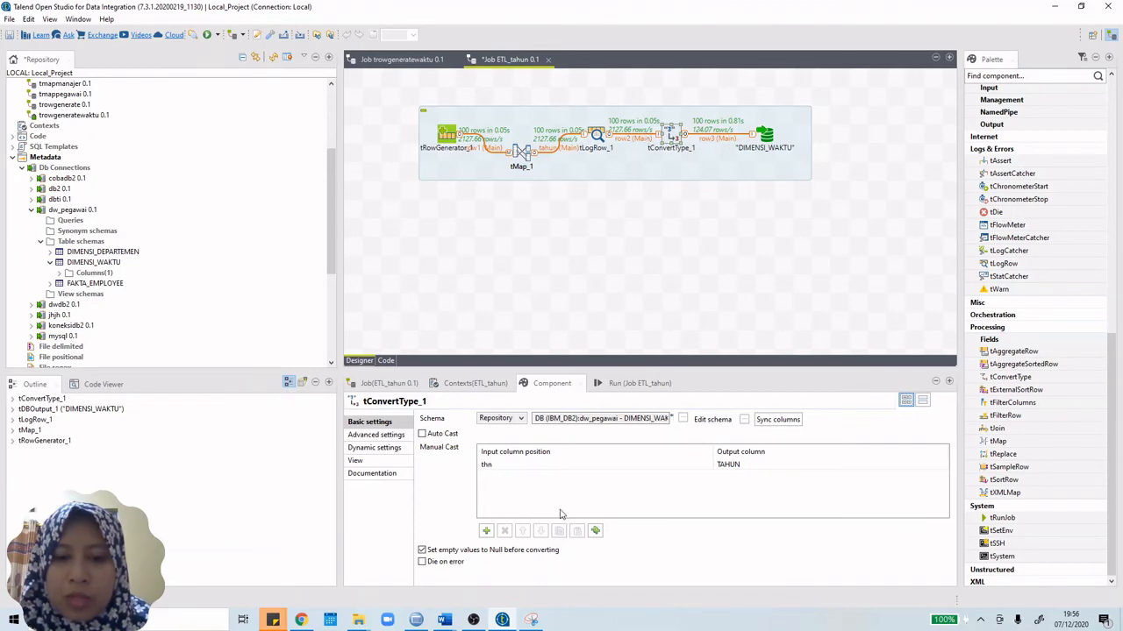
left_click(532, 464)
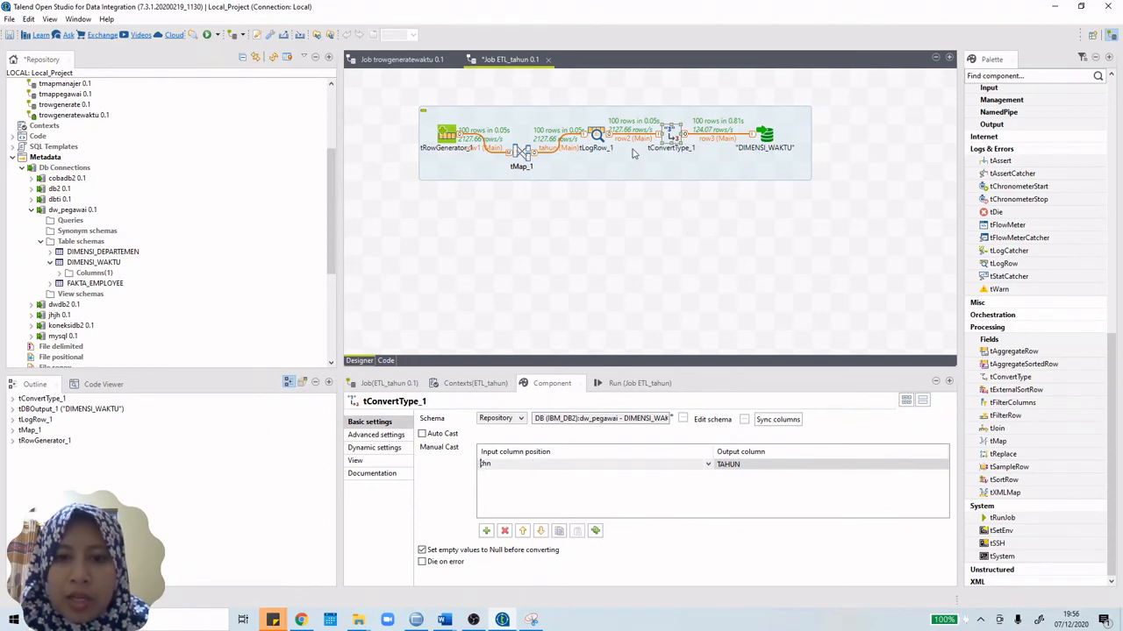
left_click(732, 465)
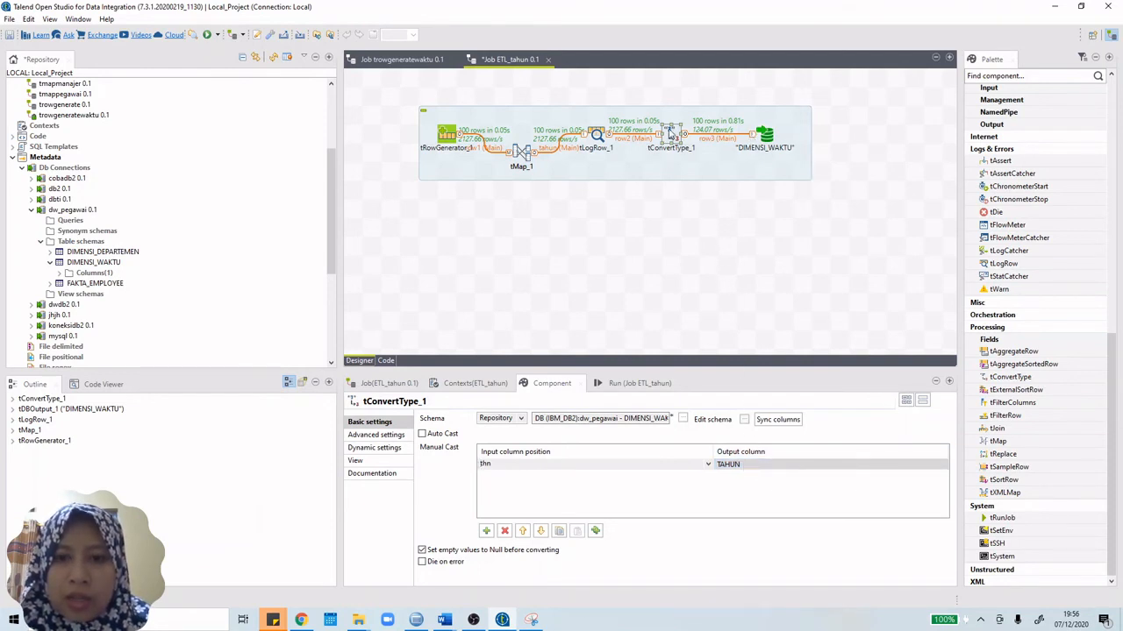
left_click(671, 133)
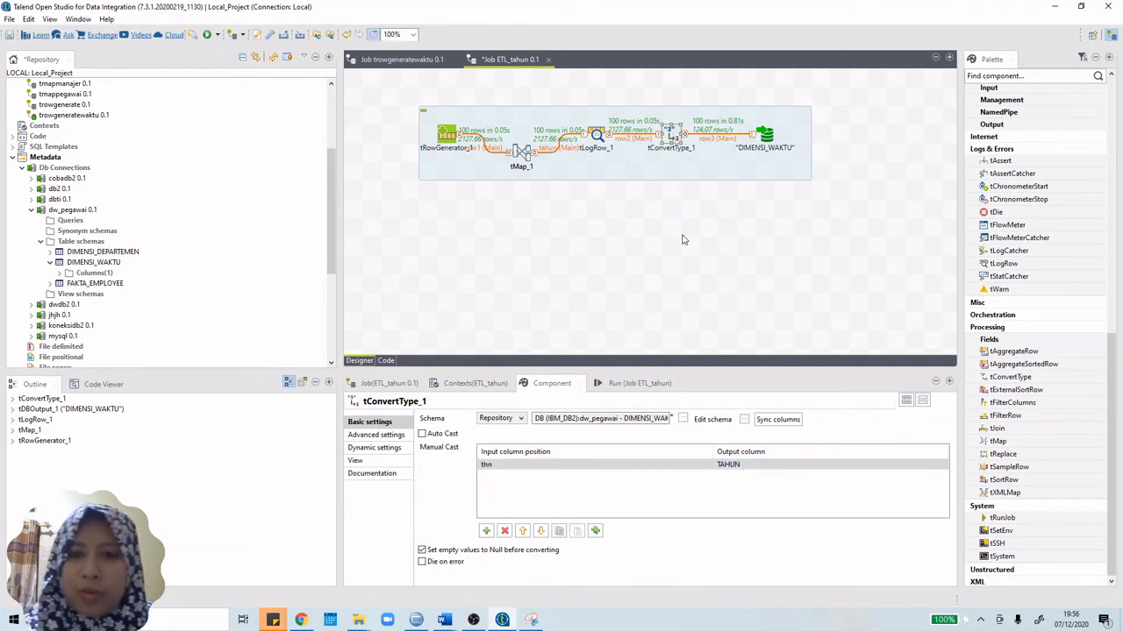
Step: Replace the old tConvertType_1 with a new tConvertType placed just before DIMENSI_WAKTU
key("Delete")
left_click(602, 137)
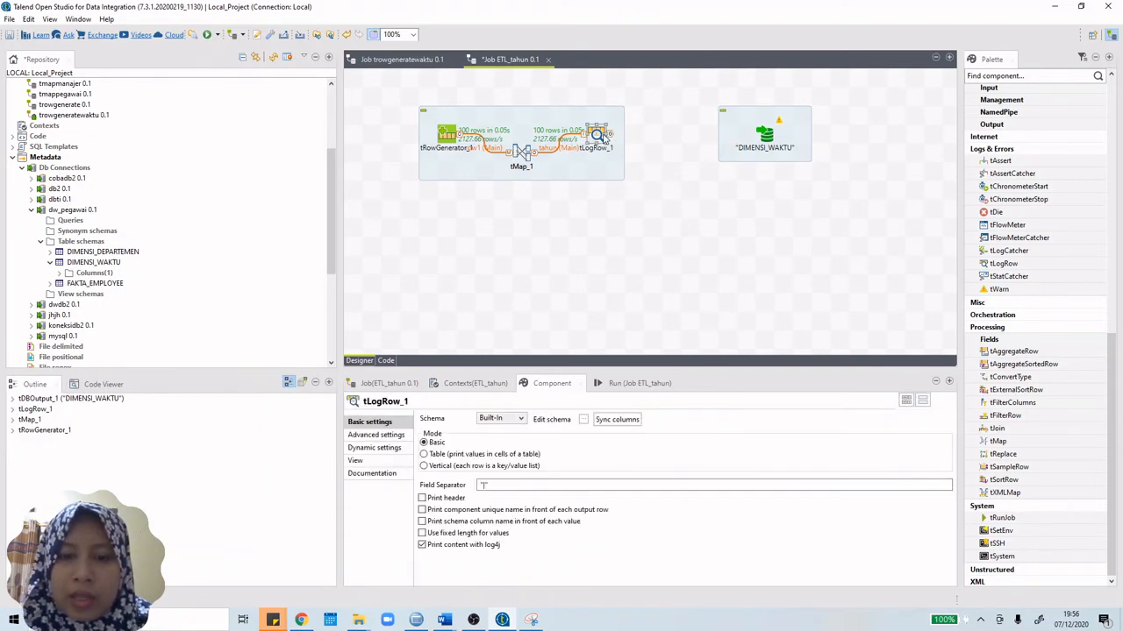
left_click(663, 225)
type("tlog")
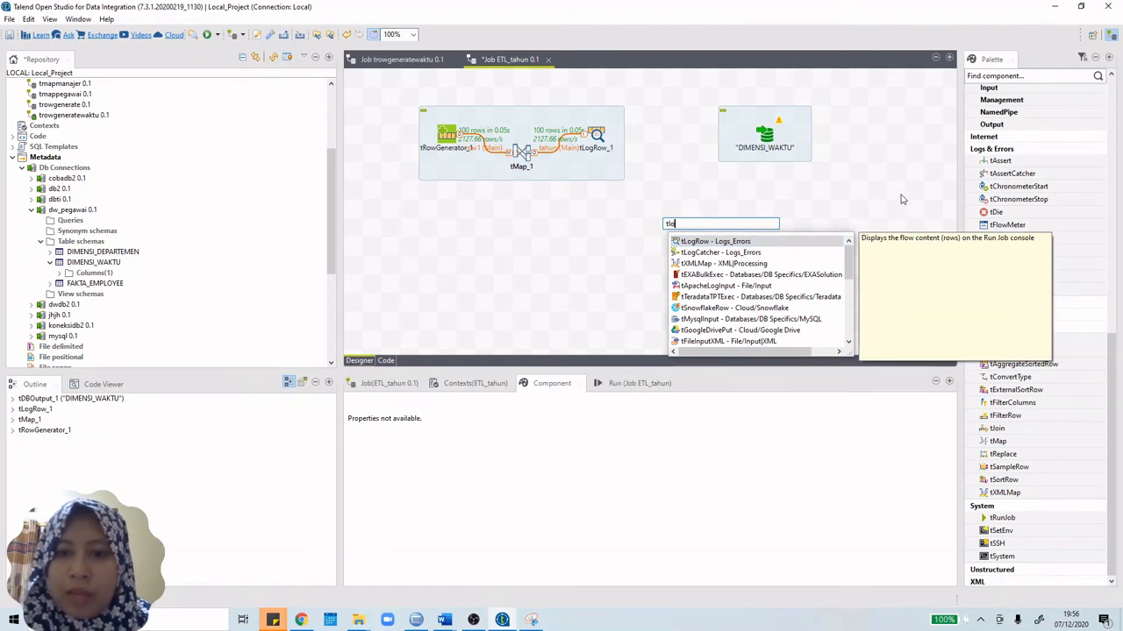
key("BackSpace")
key("BackSpace")
key("BackSpace")
type("conv")
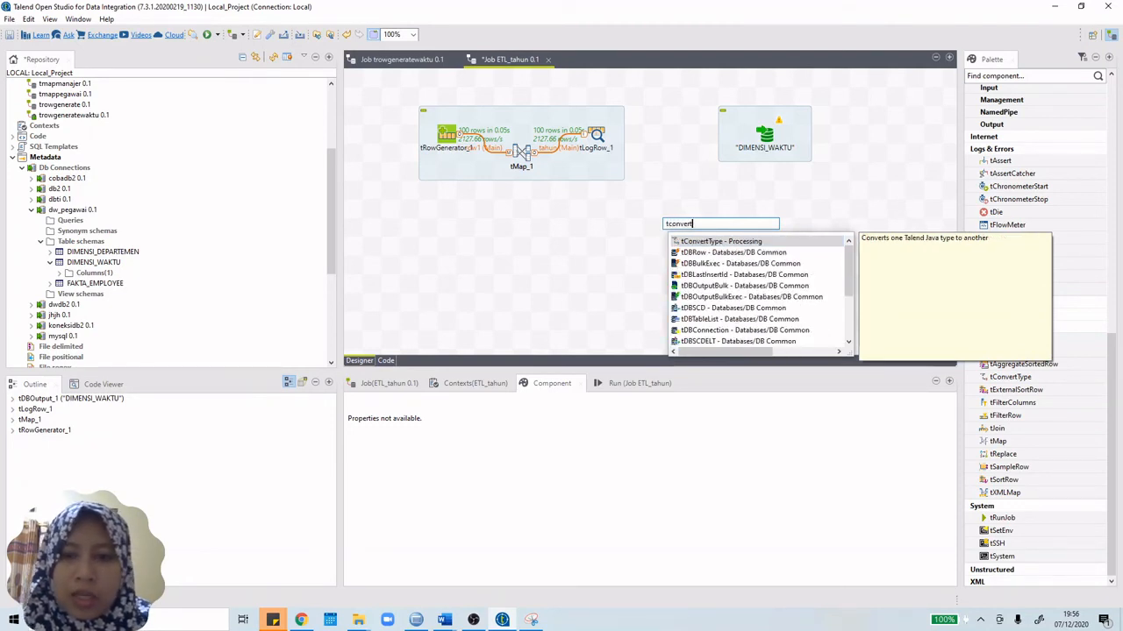
type("ert")
double_click(763, 241)
left_click_drag(680, 238, 675, 146)
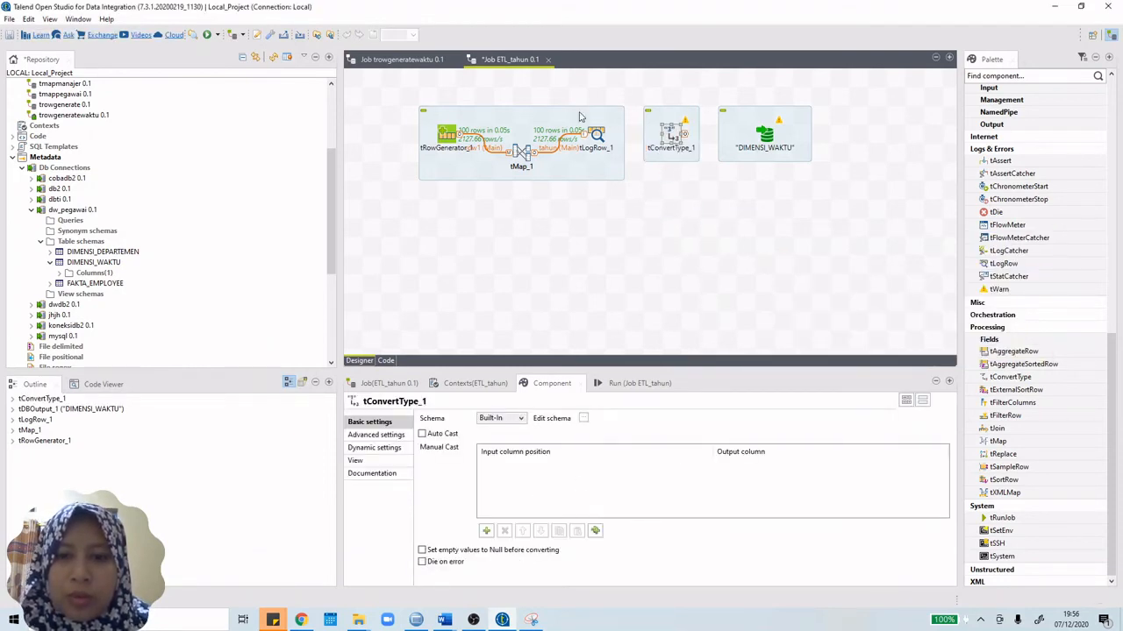
Step: Link tLogRow_1 to the new tConvertType_1 with a Main row
right_click(599, 132)
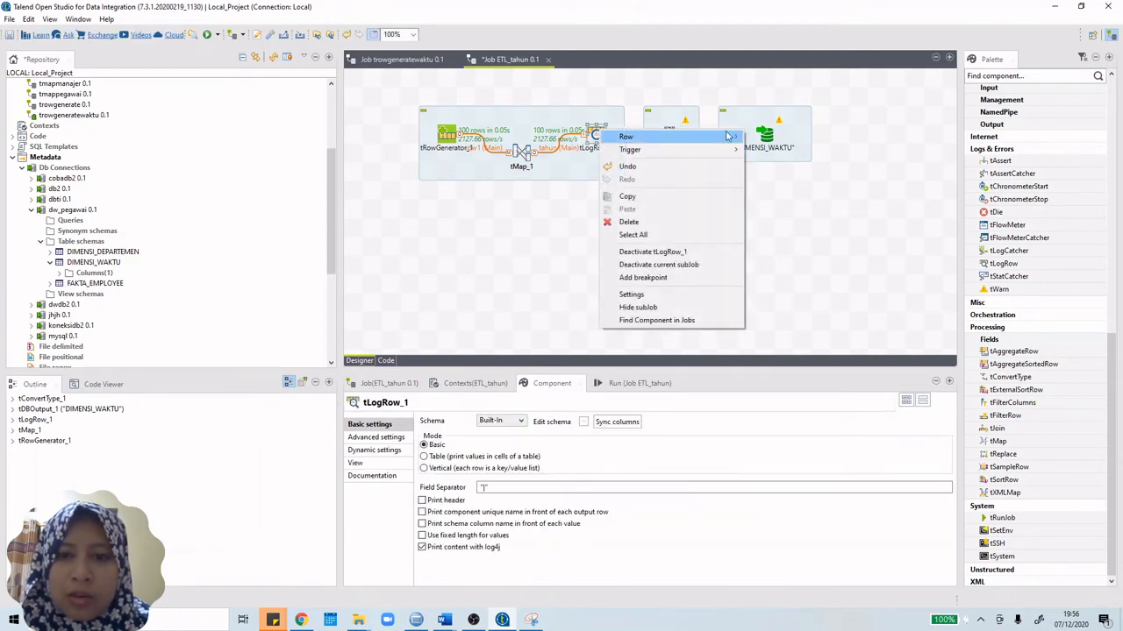
mouse_move(727, 136)
left_click(772, 138)
left_click(672, 138)
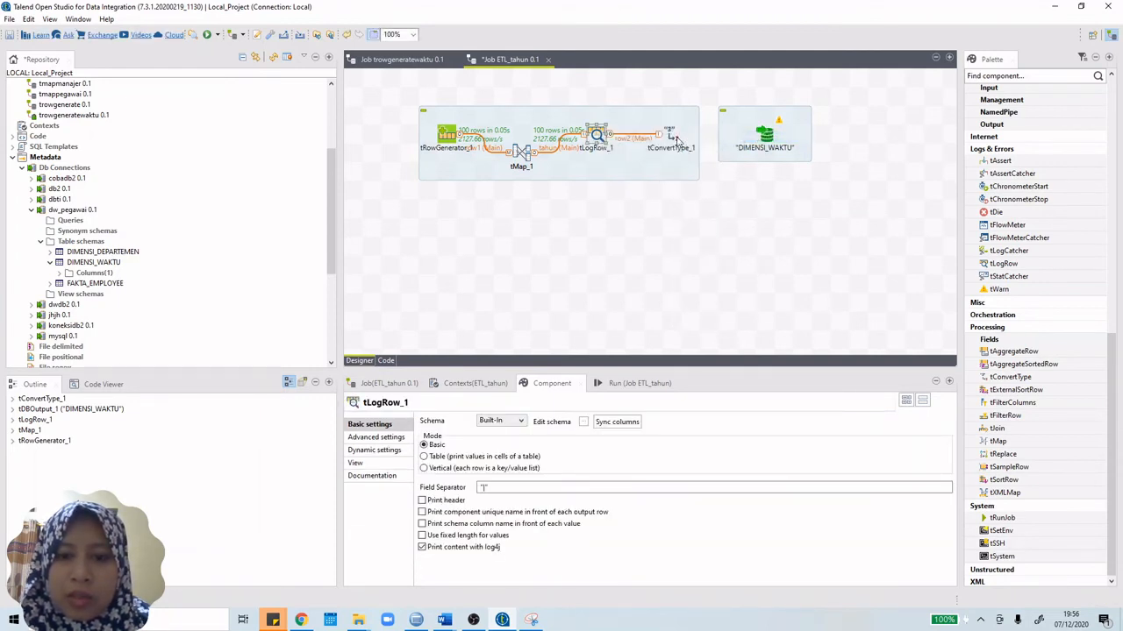
left_click(674, 137)
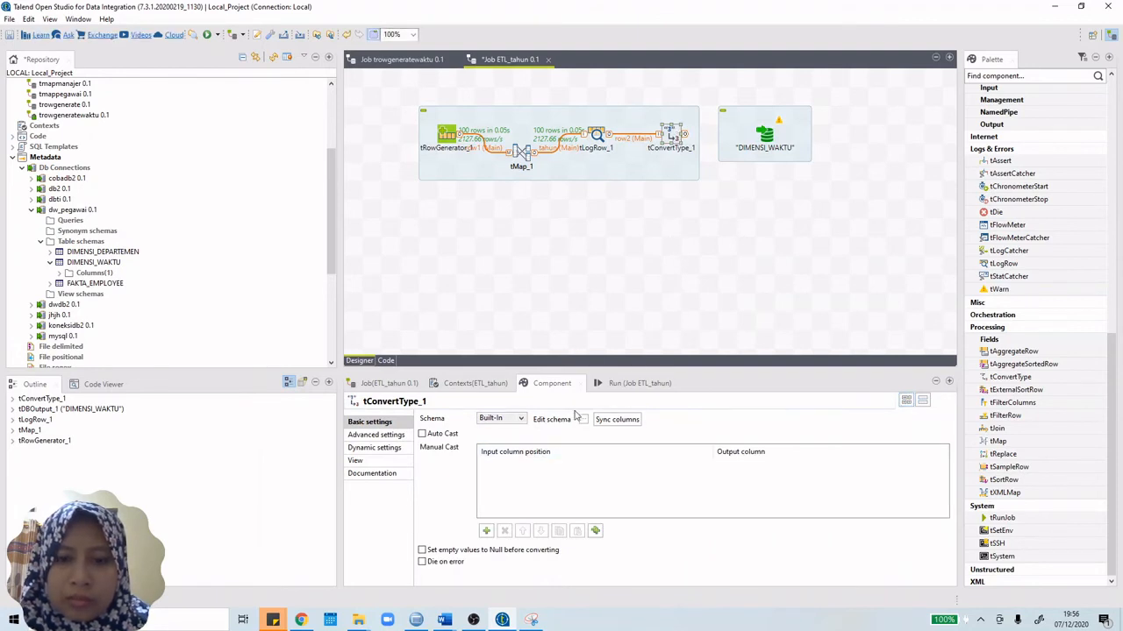
Step: Check tConvertType_1's schema and add a thn cast row to its Manual Cast table
left_click(607, 422)
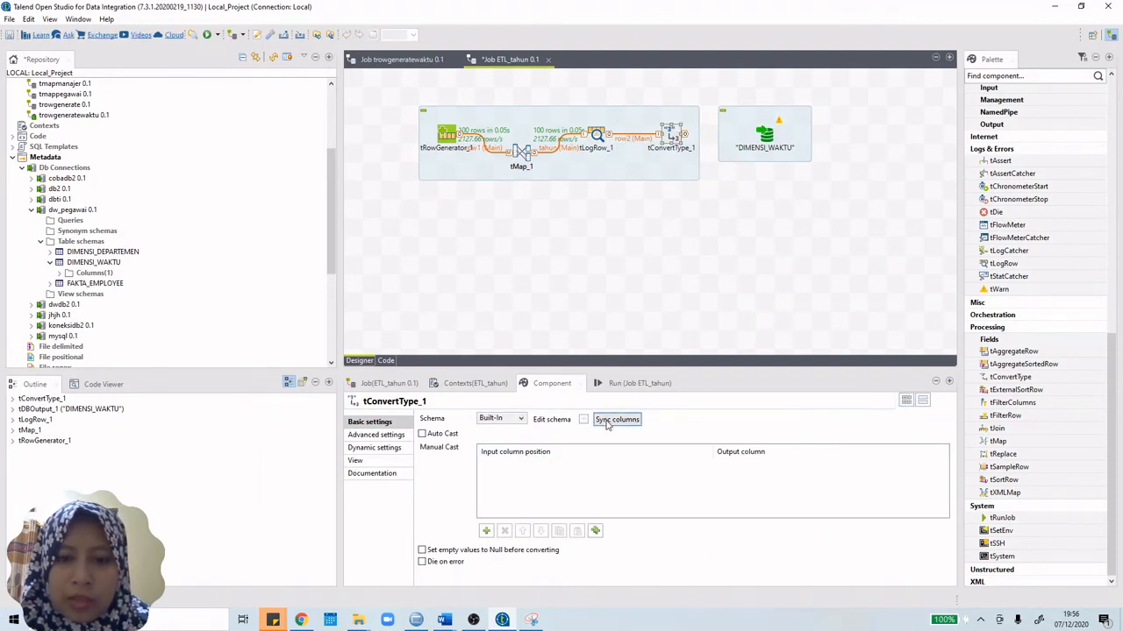
left_click(584, 420)
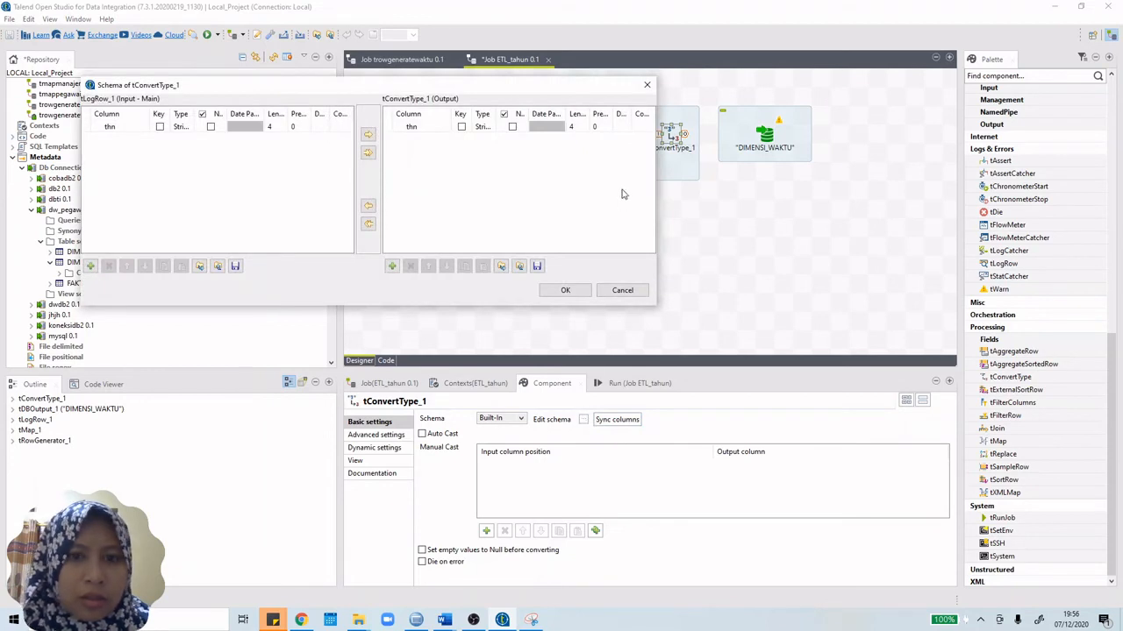
left_click(646, 86)
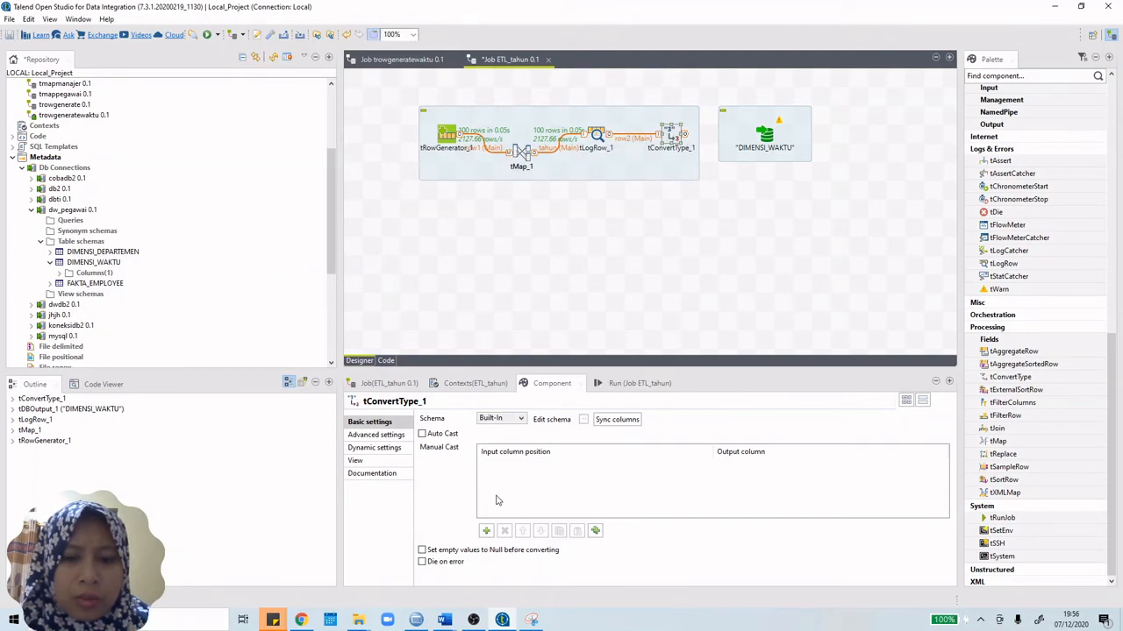
left_click(485, 530)
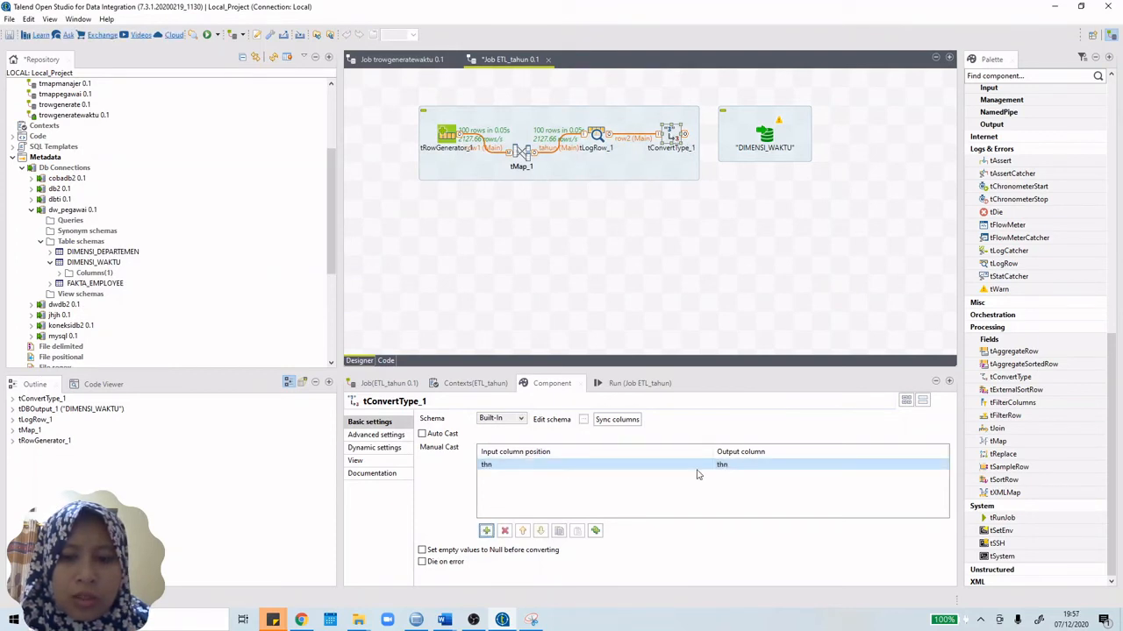
Step: Link tConvertType_1 to DIMENSI_WAKTU with a Main row, adopting DIMENSI_WAKTU's schema for the thn-to-TAHUN cast
right_click(673, 133)
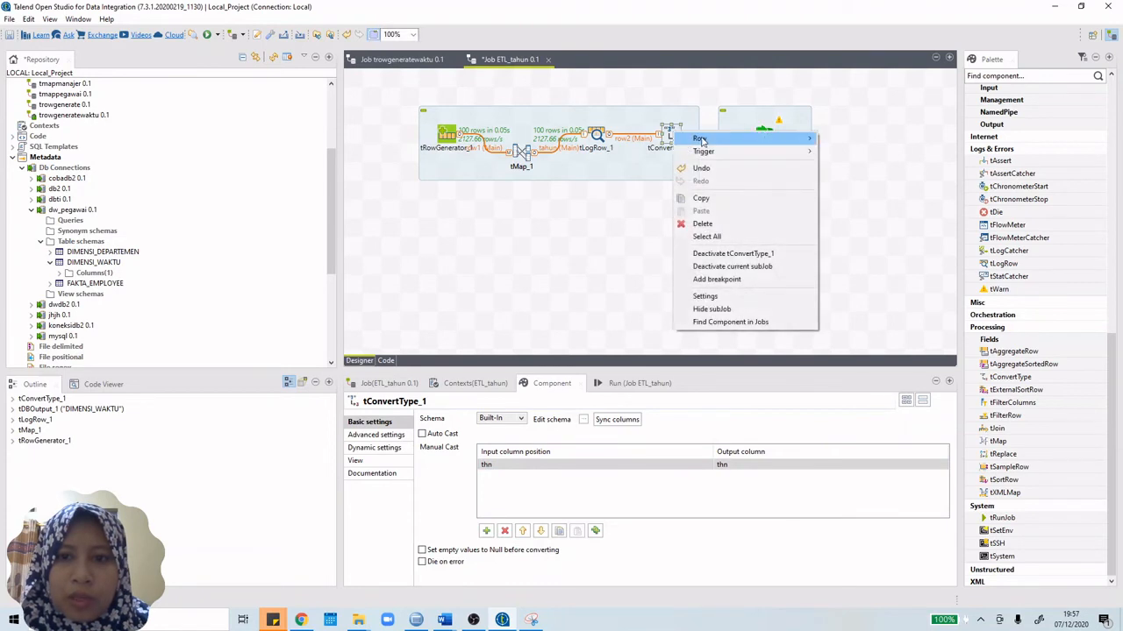
mouse_move(693, 138)
left_click(838, 137)
left_click(766, 136)
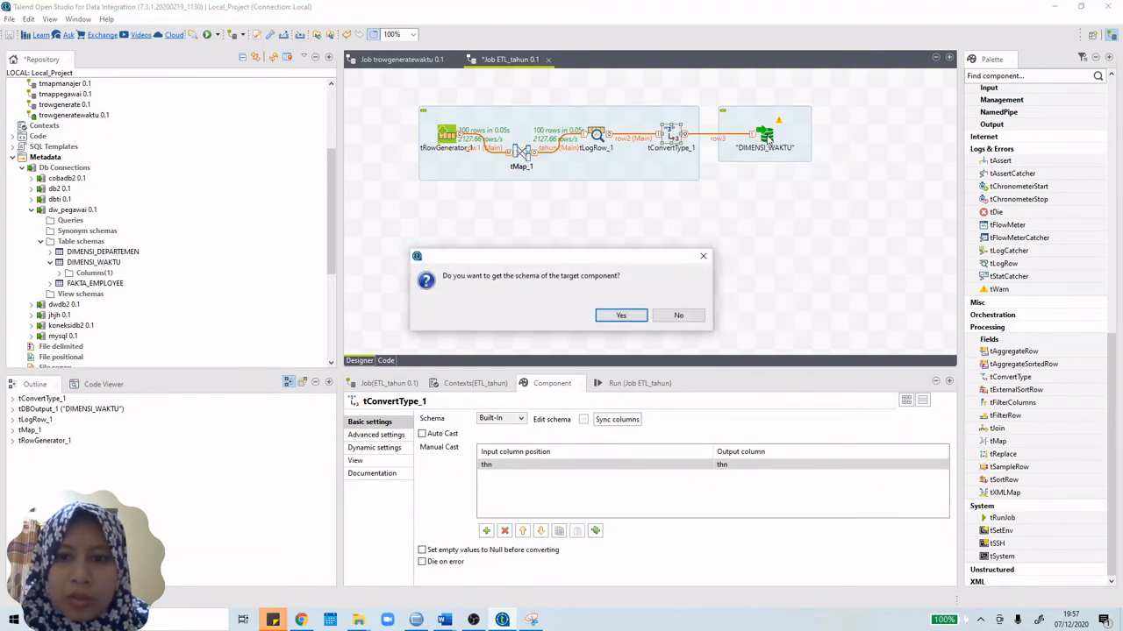
left_click(633, 317)
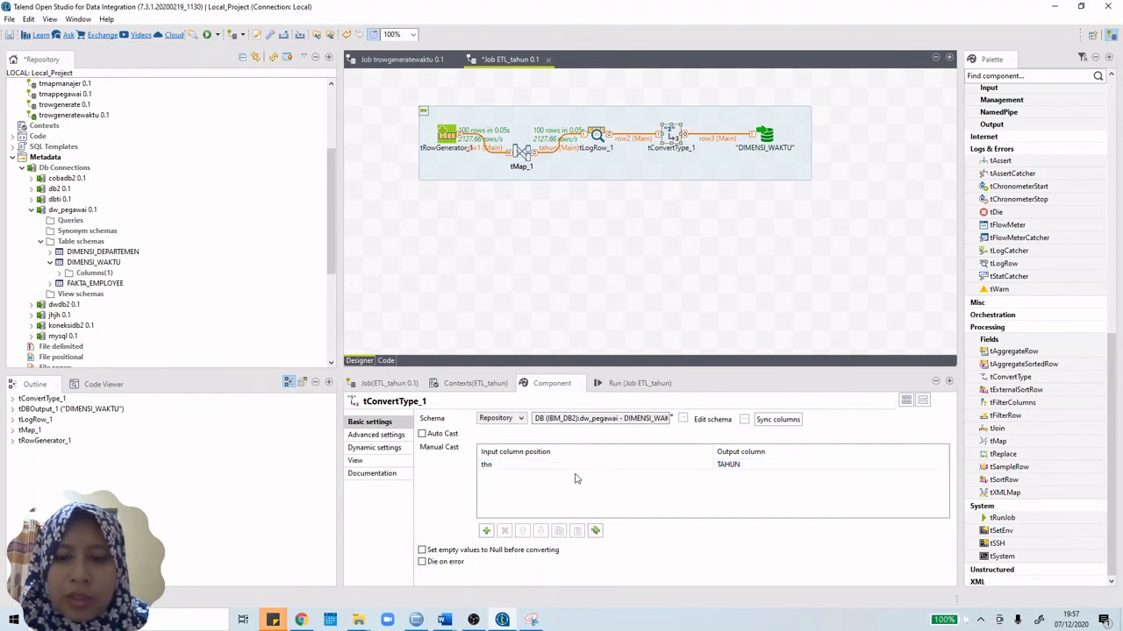
left_click(675, 465)
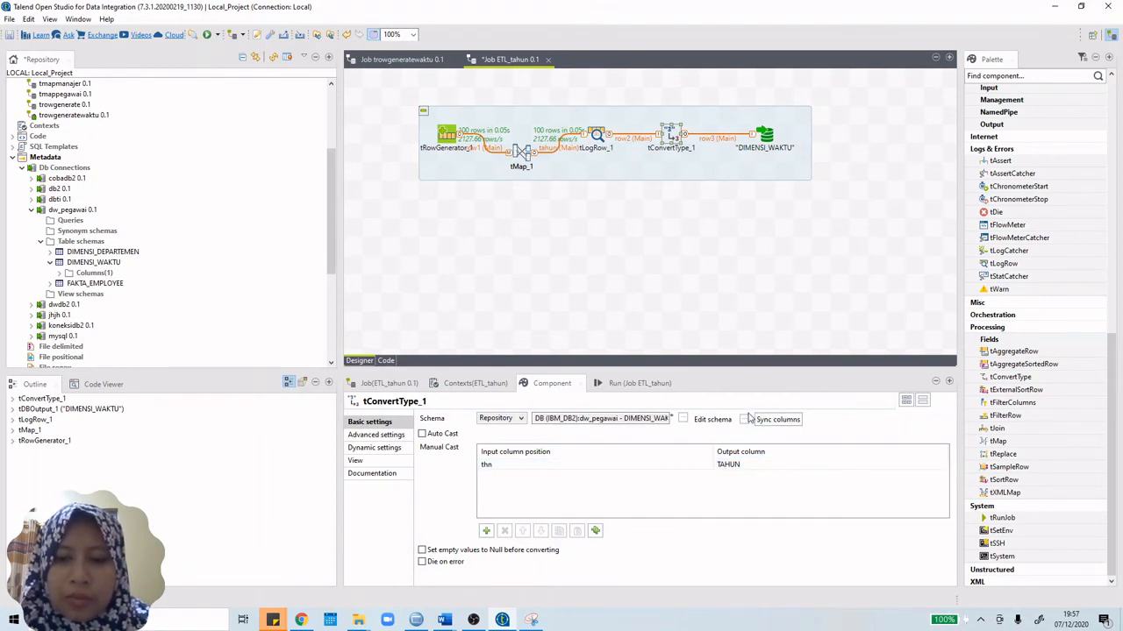
left_click(712, 419)
left_click(566, 331)
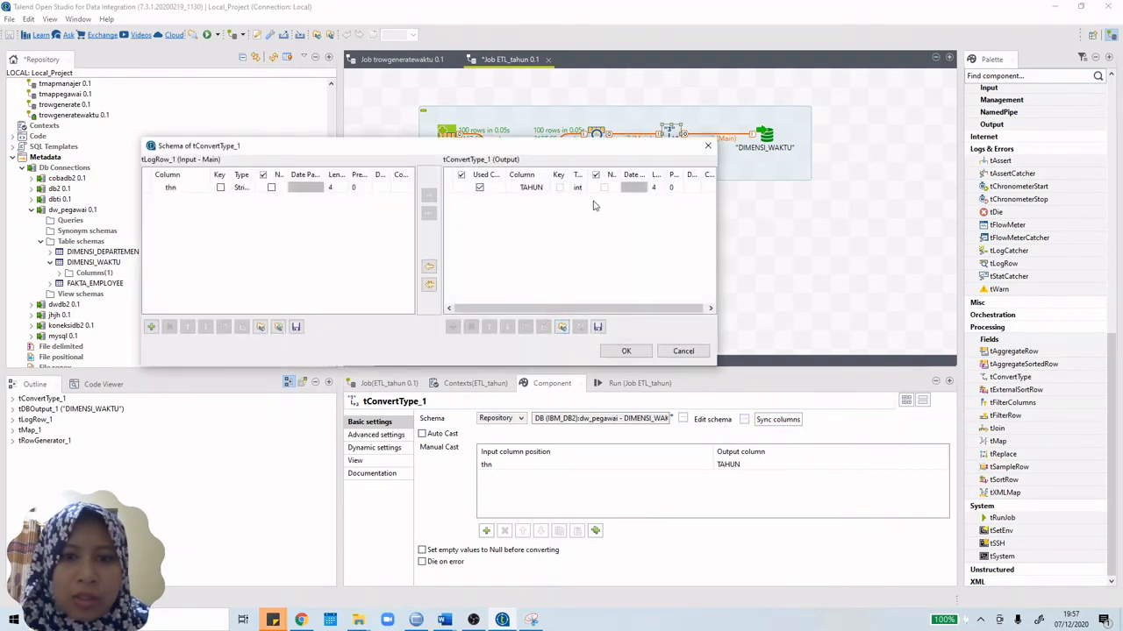
Step: Set DIMENSI_WAKTU's Action on data to Insert or update
left_click(626, 351)
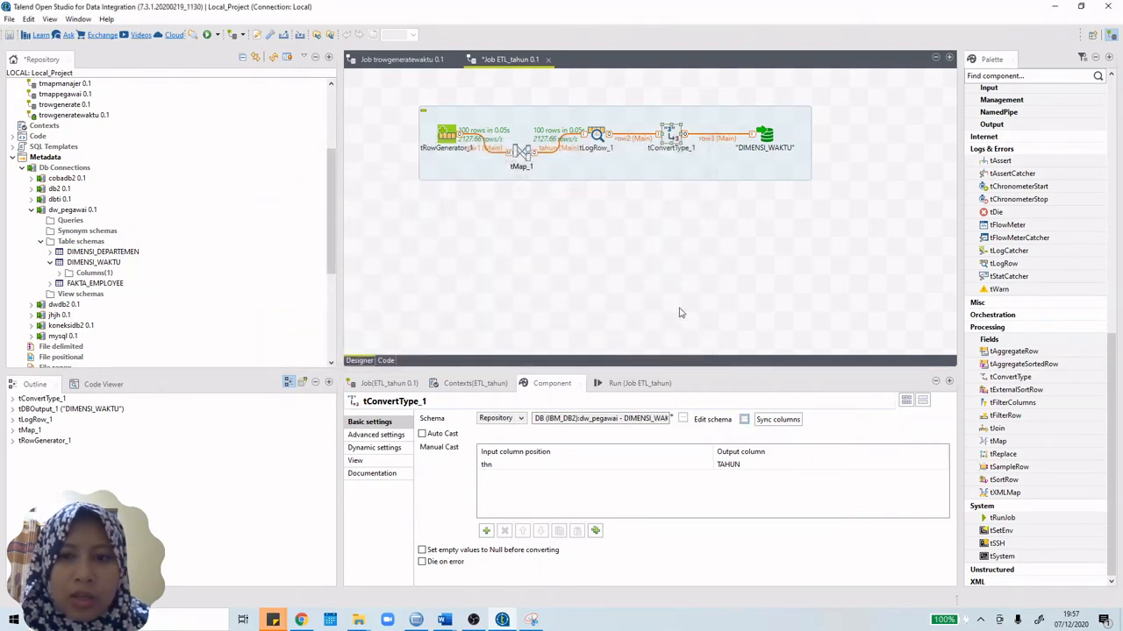
left_click(764, 136)
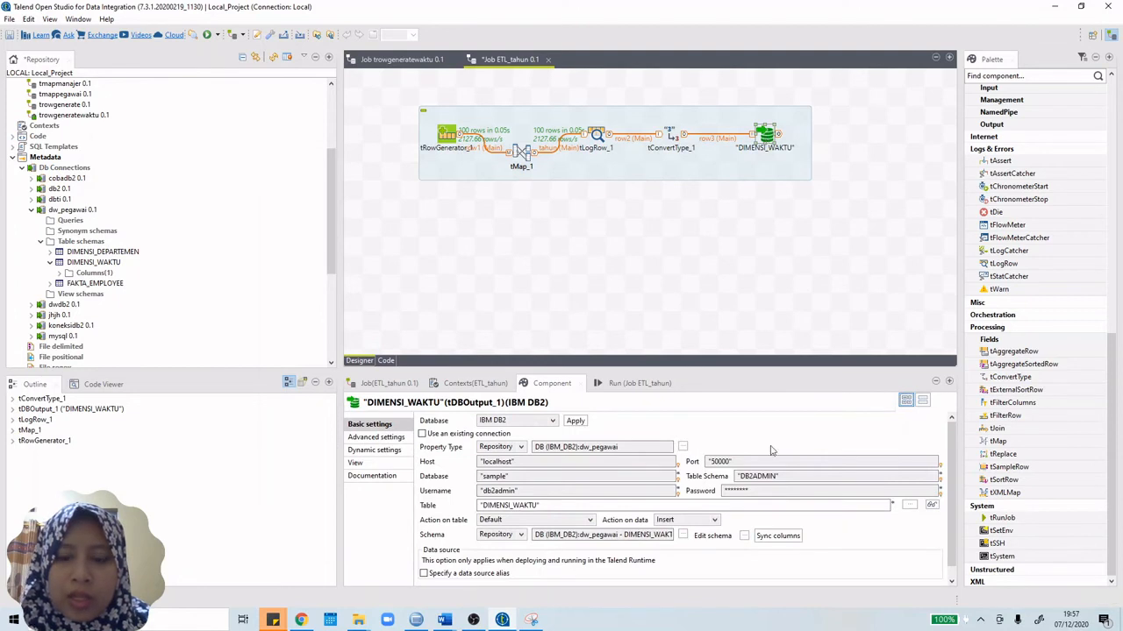
left_click(700, 520)
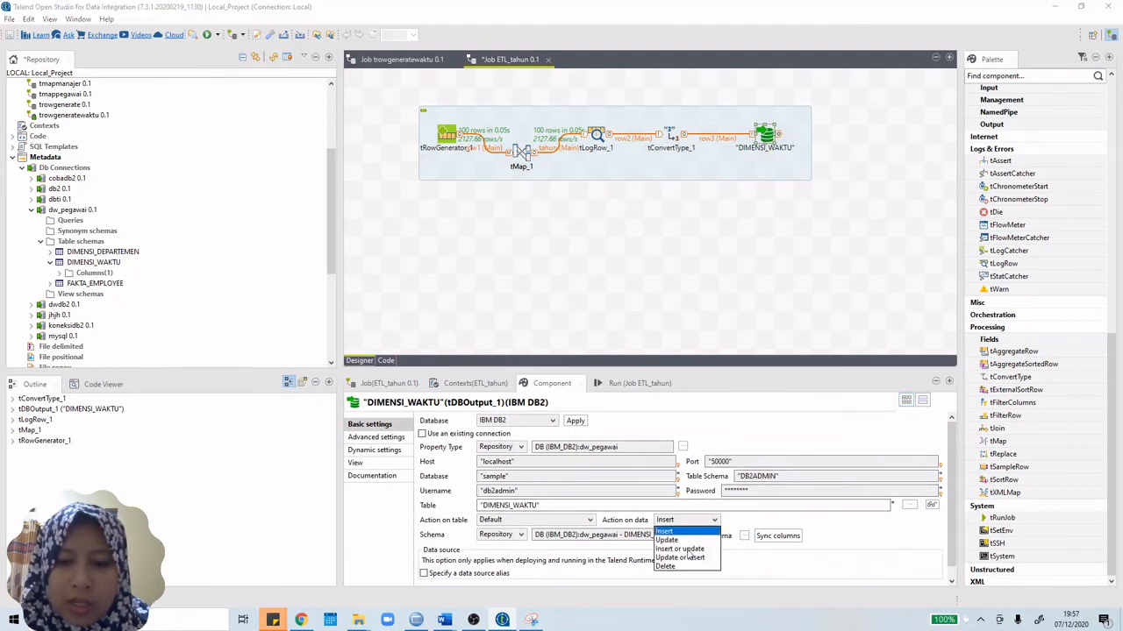
left_click(693, 549)
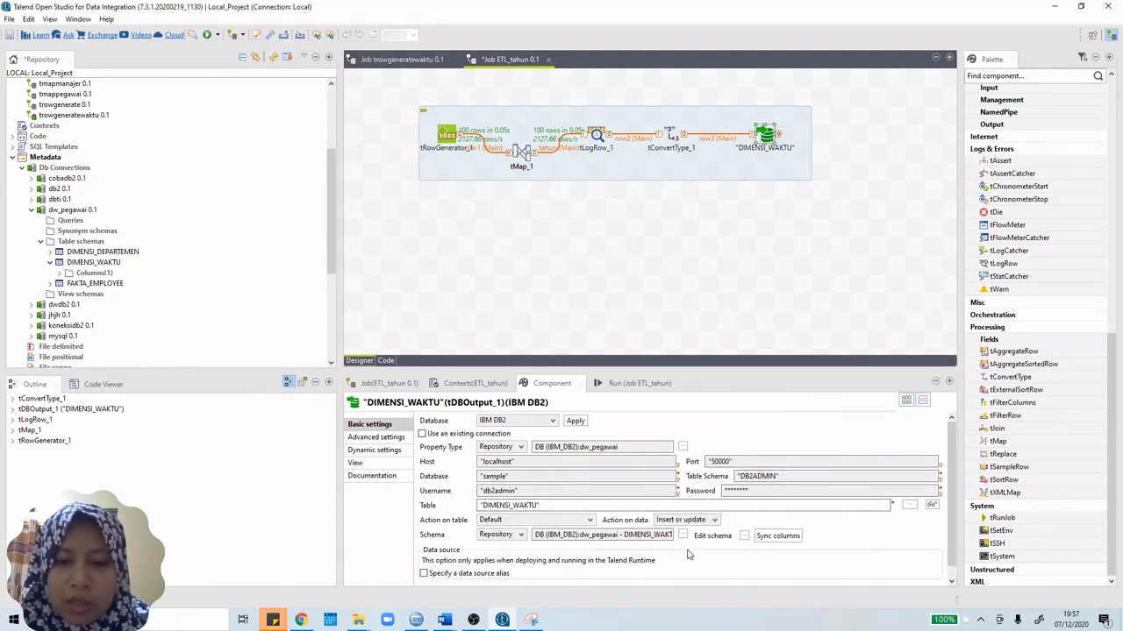
Step: View the DIMENSI_WAKTU schema, then show the Run (Job ETL_tahun) console
left_click(744, 536)
left_click(567, 332)
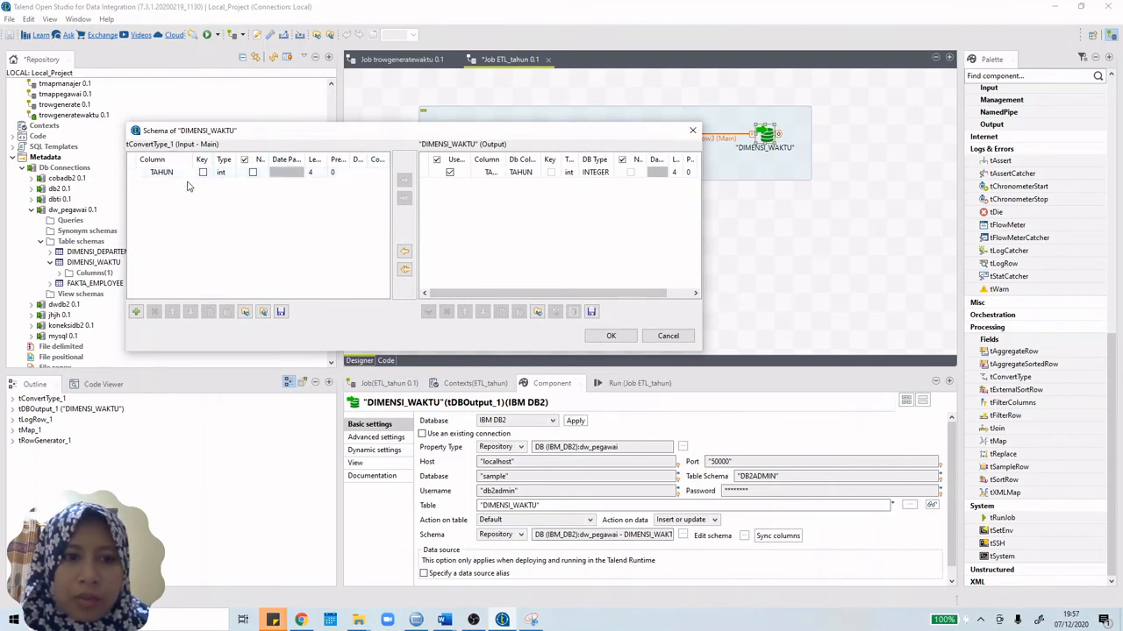
left_click(692, 130)
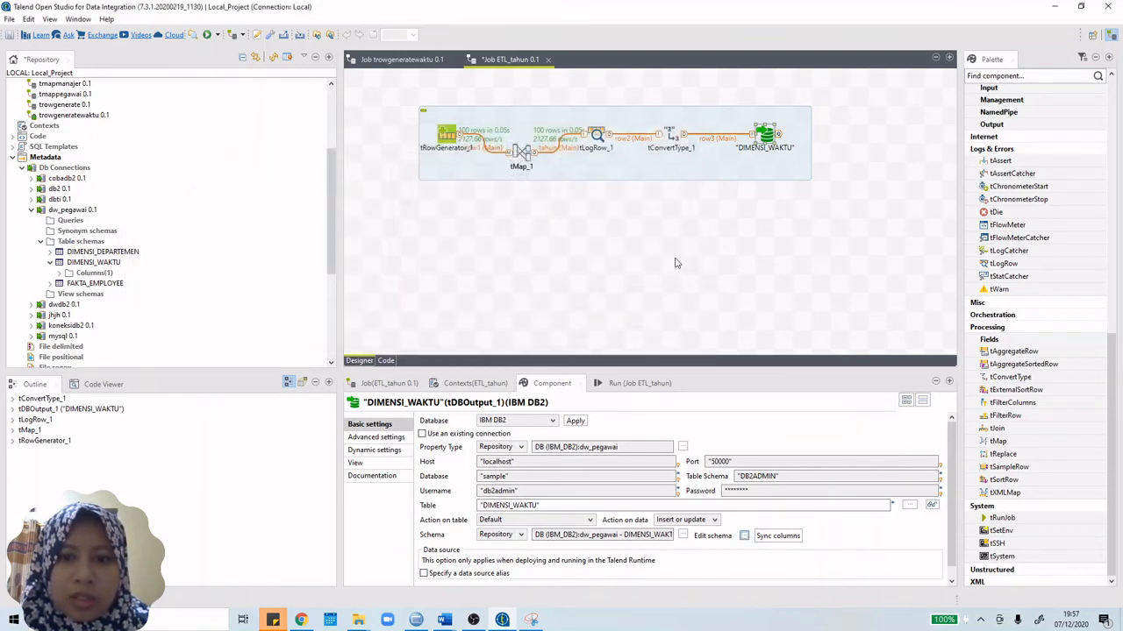
left_click(629, 383)
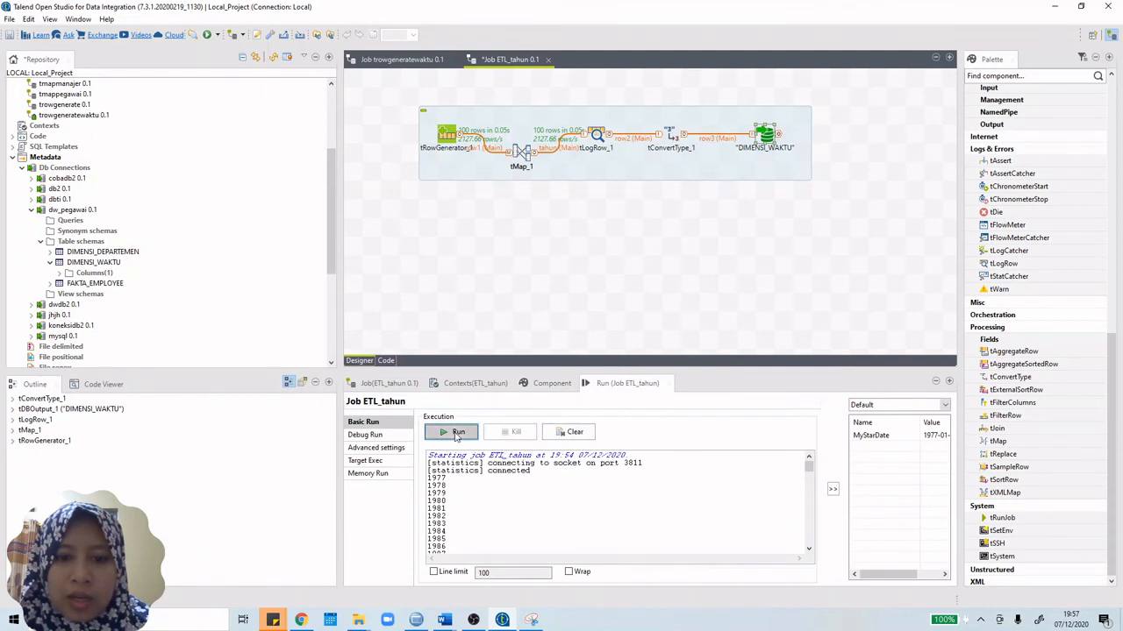
Step: Run ETL_tahun, then open the DIMENSI_WAKTU output's schema after the missing-key error
left_click(455, 433)
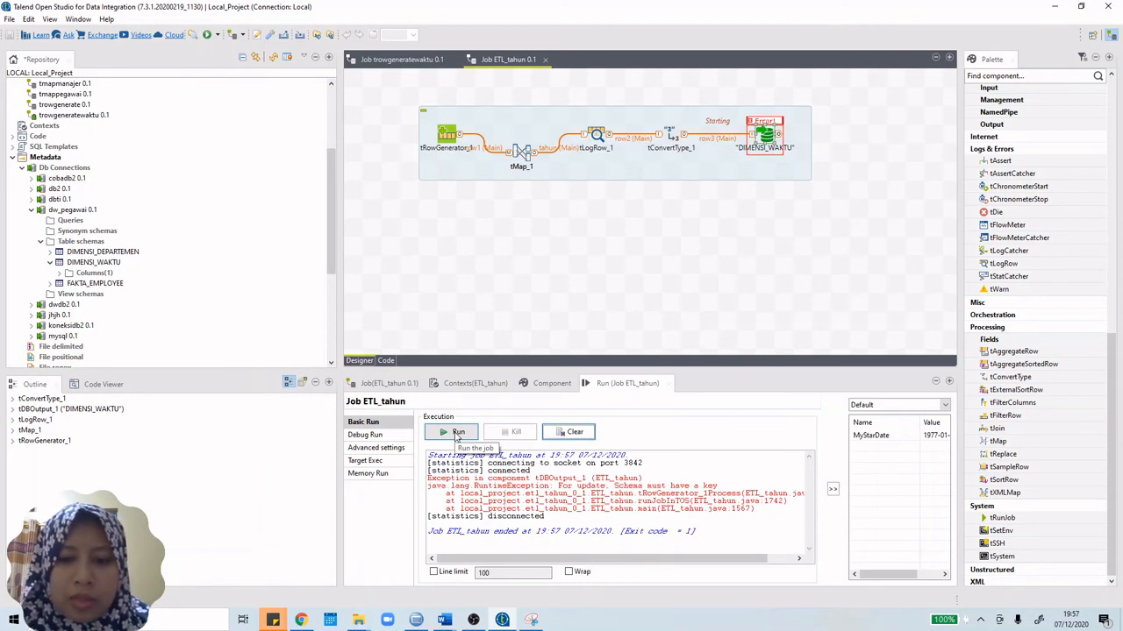
double_click(766, 139)
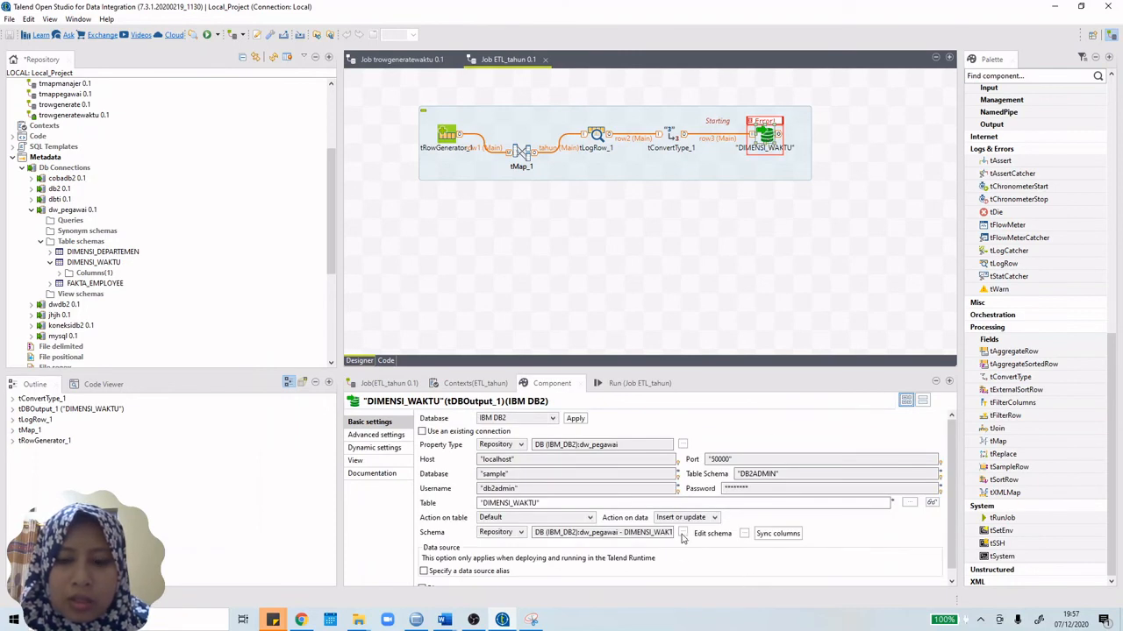
left_click(683, 533)
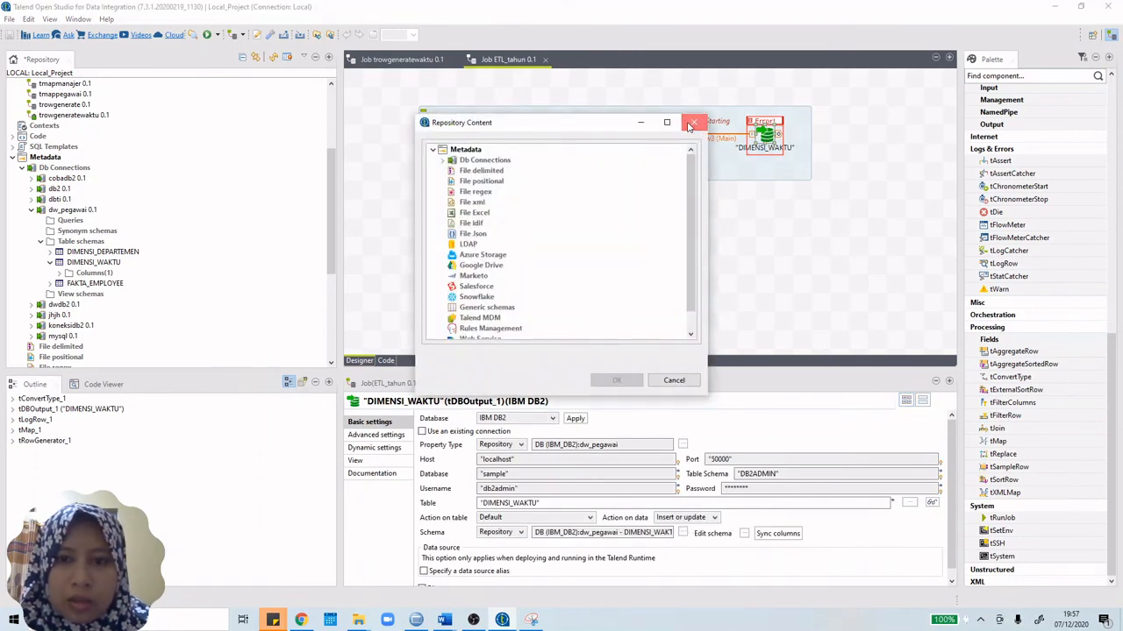
left_click(694, 121)
left_click(744, 533)
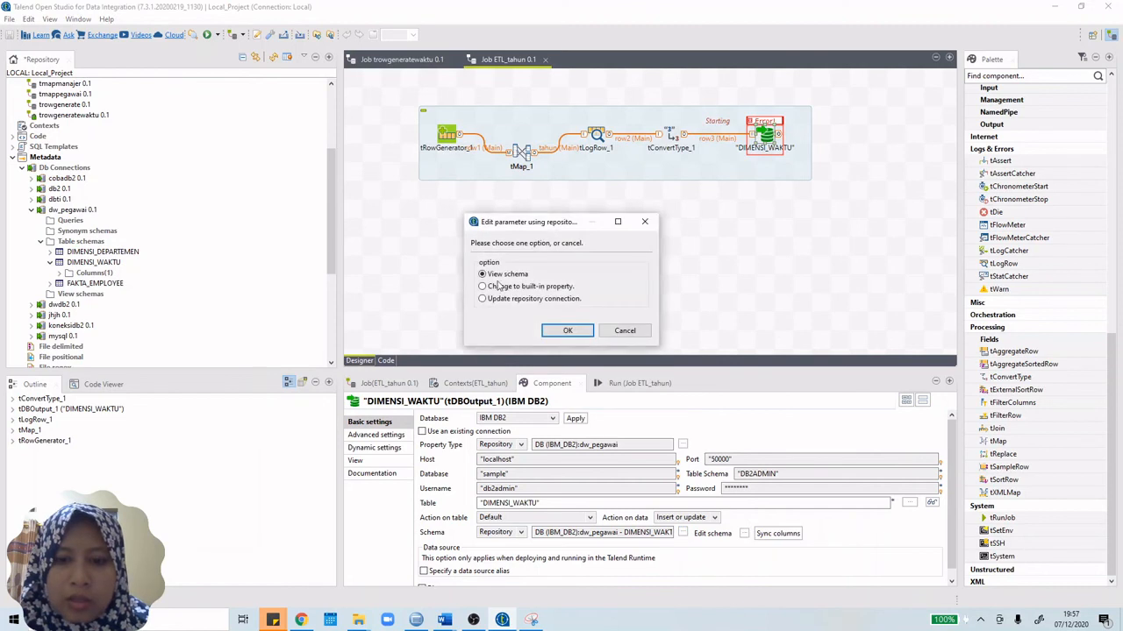
left_click(550, 332)
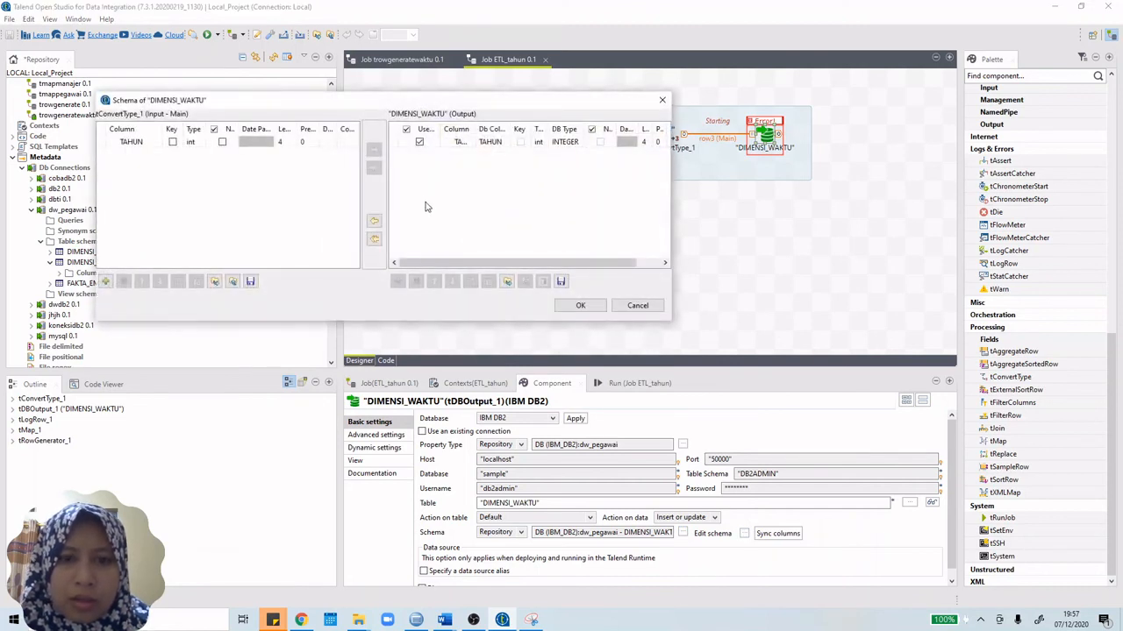
Step: Mark TAHUN as a key column, save the schema, and rerun ETL_tahun
left_click(173, 142)
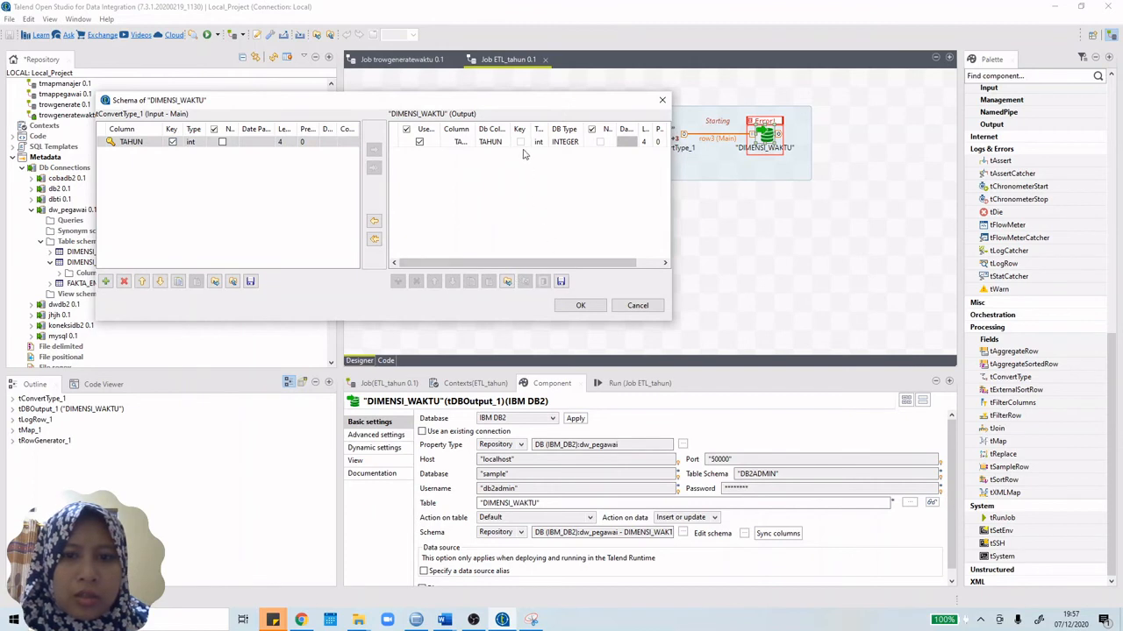
left_click(524, 143)
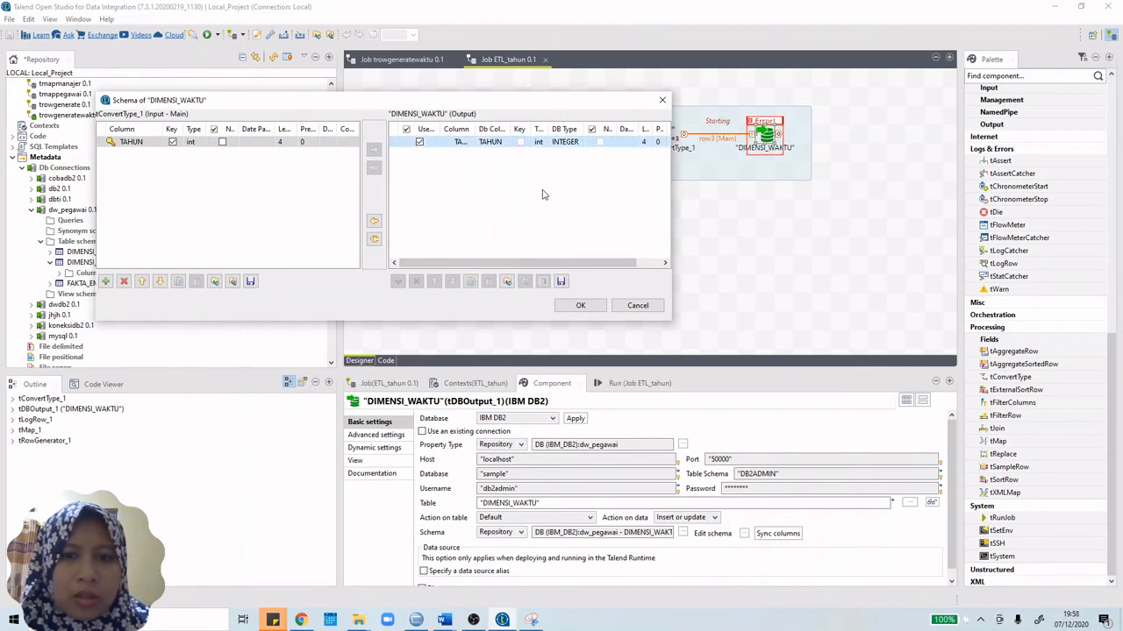
left_click(578, 306)
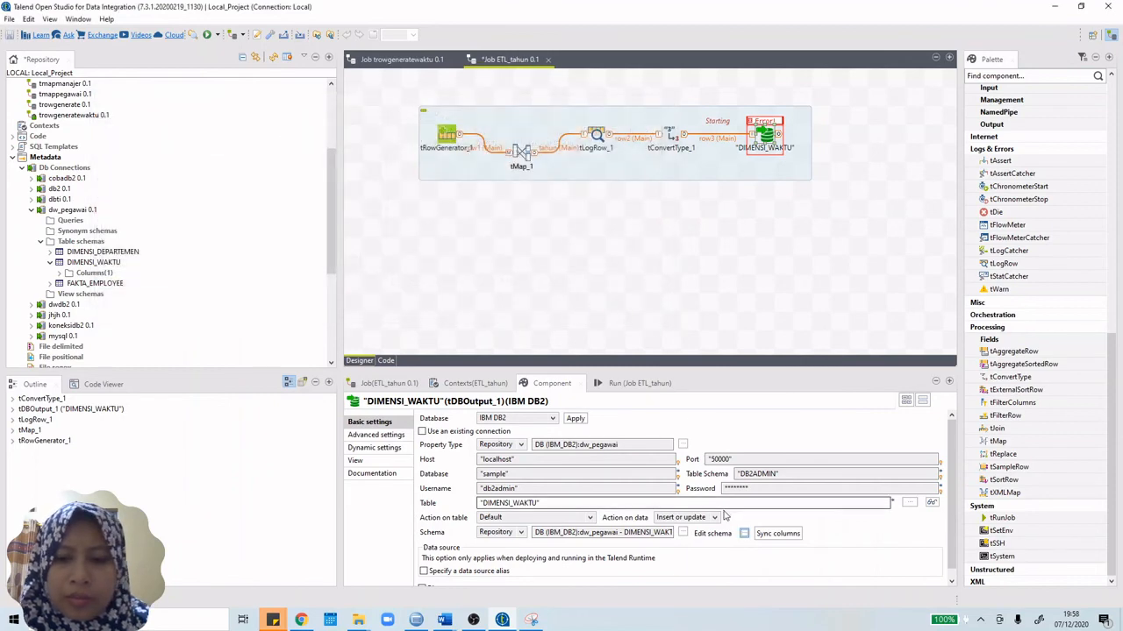
left_click(636, 384)
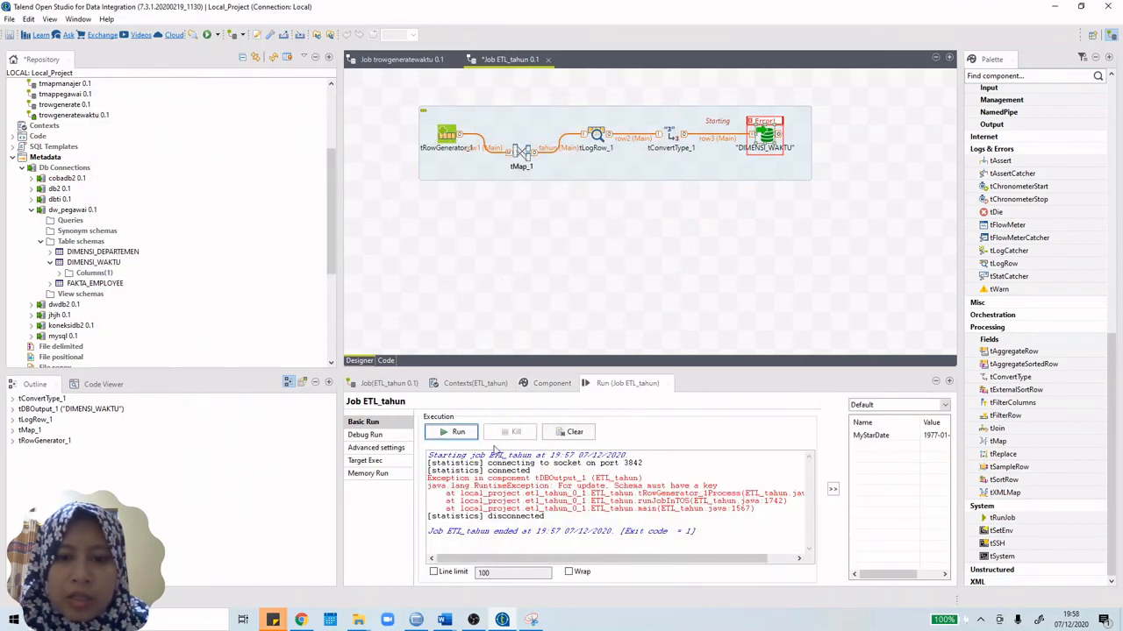
left_click(456, 435)
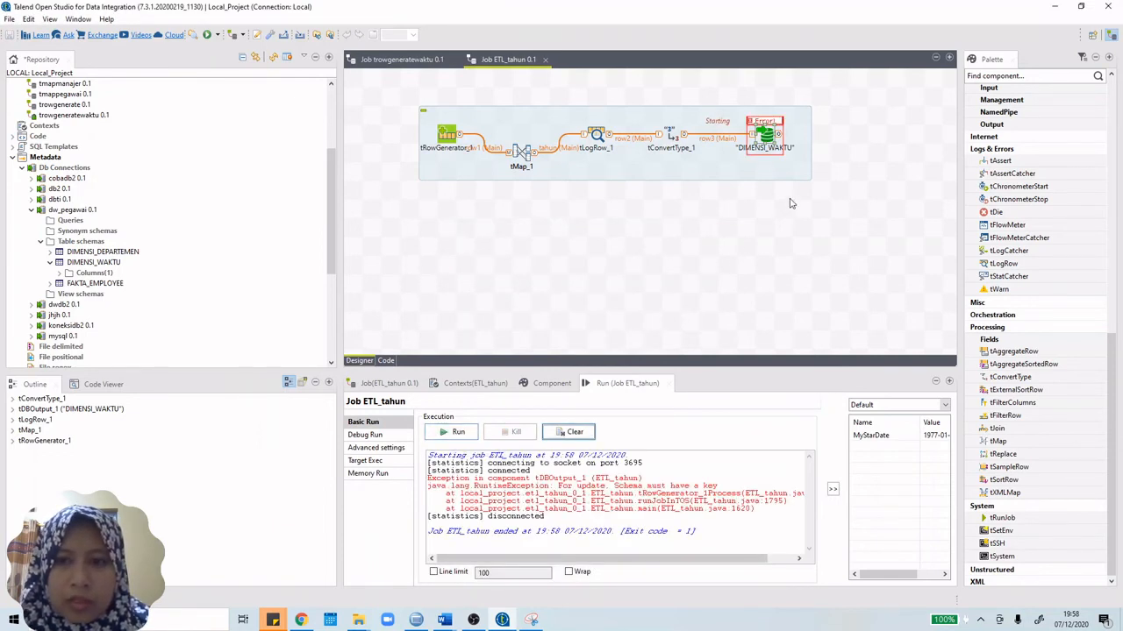
double_click(765, 136)
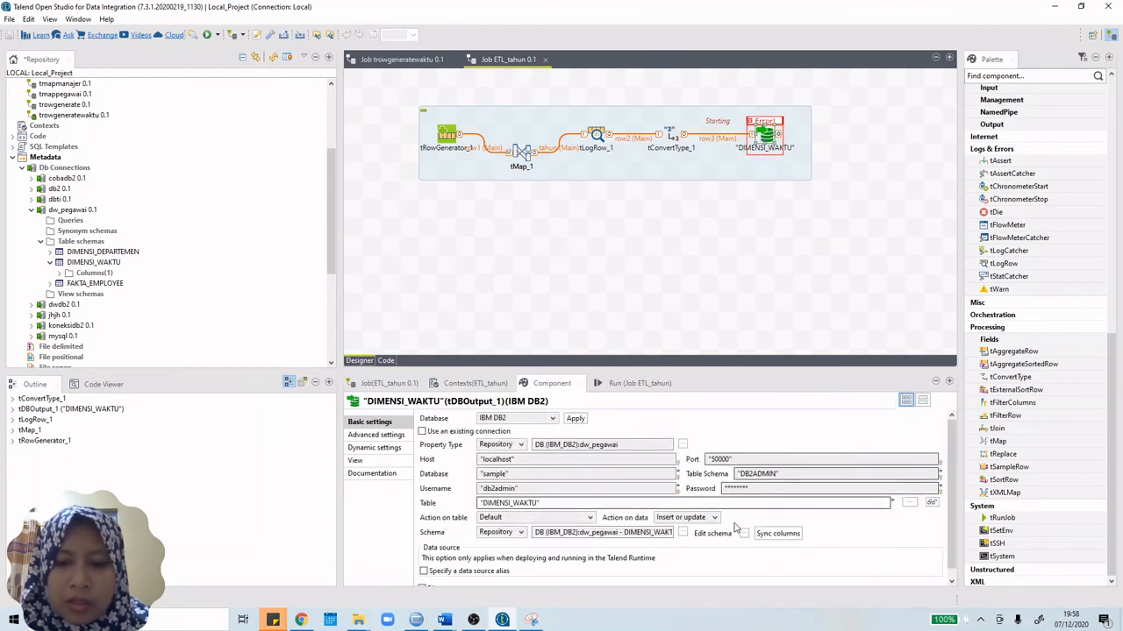
Step: Inspect the TAHUN column in the DIMENSI_WAKTU output schema
left_click(744, 534)
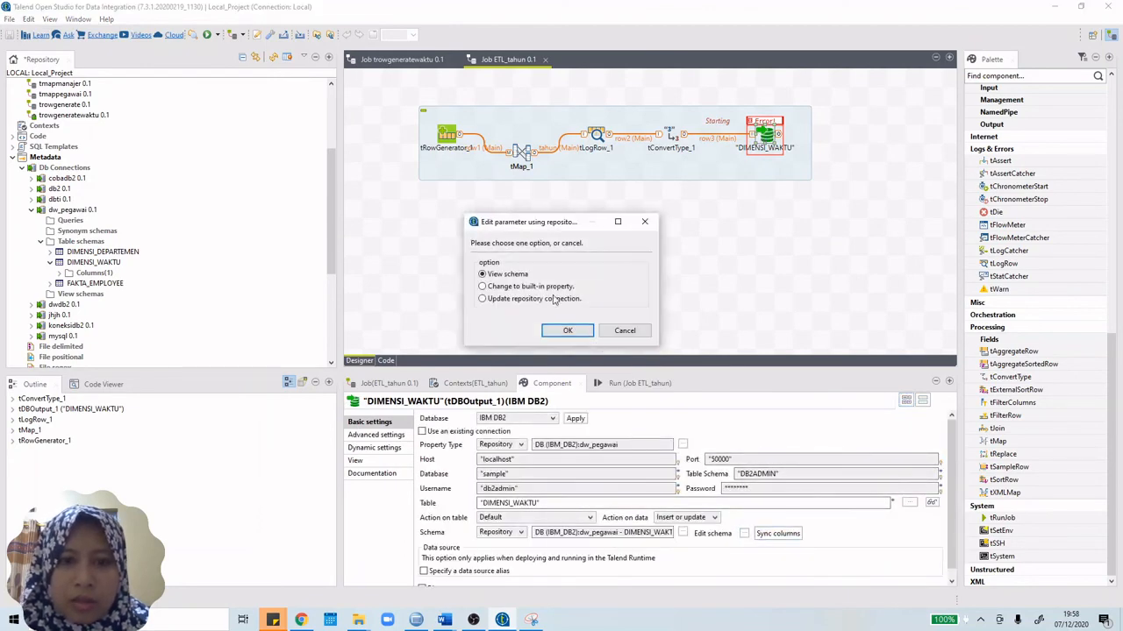
left_click(564, 330)
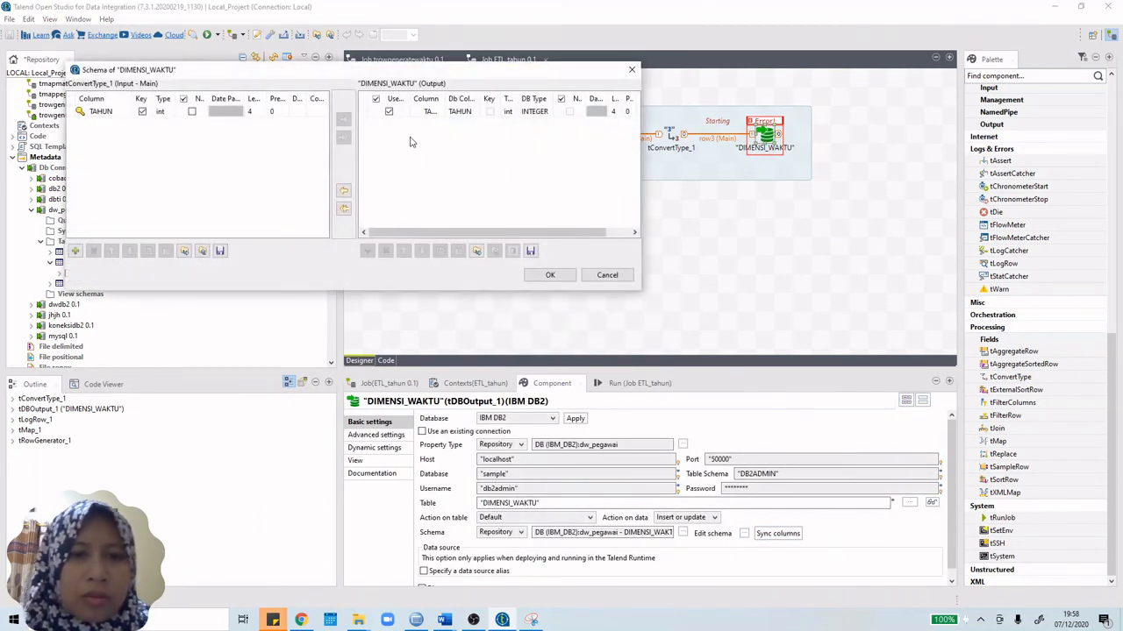
left_click(566, 117)
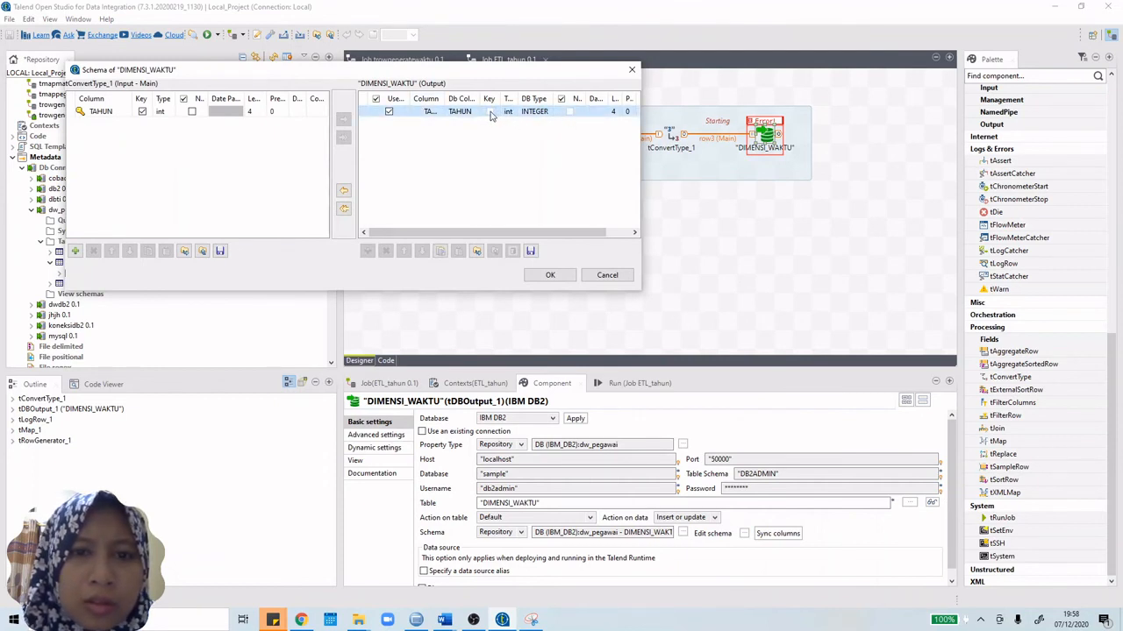
left_click(390, 115)
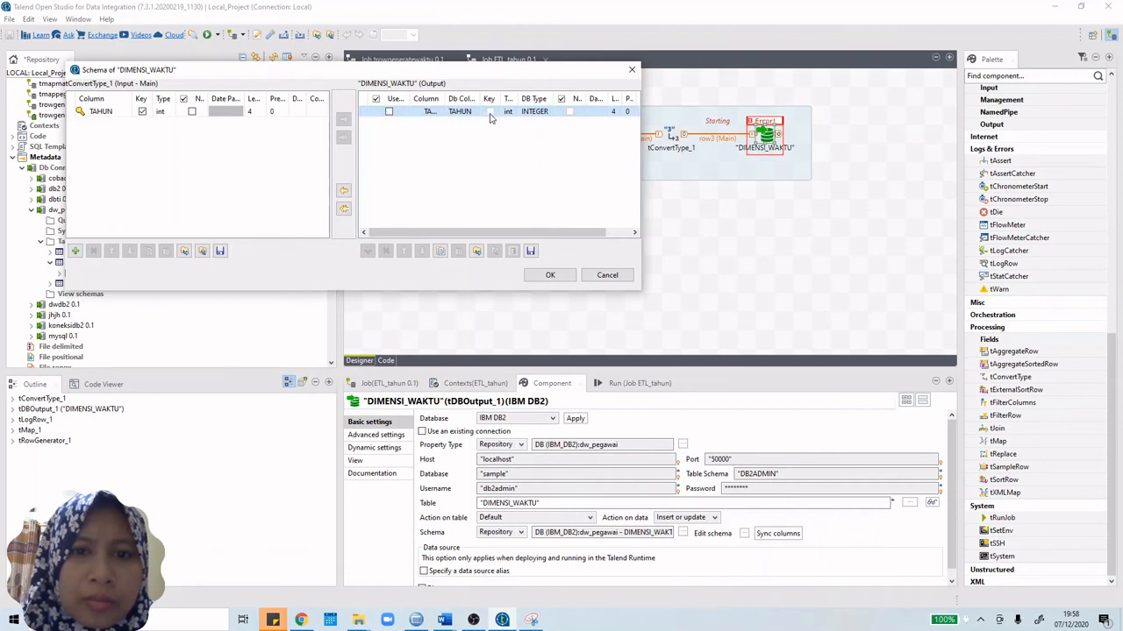
left_click(632, 70)
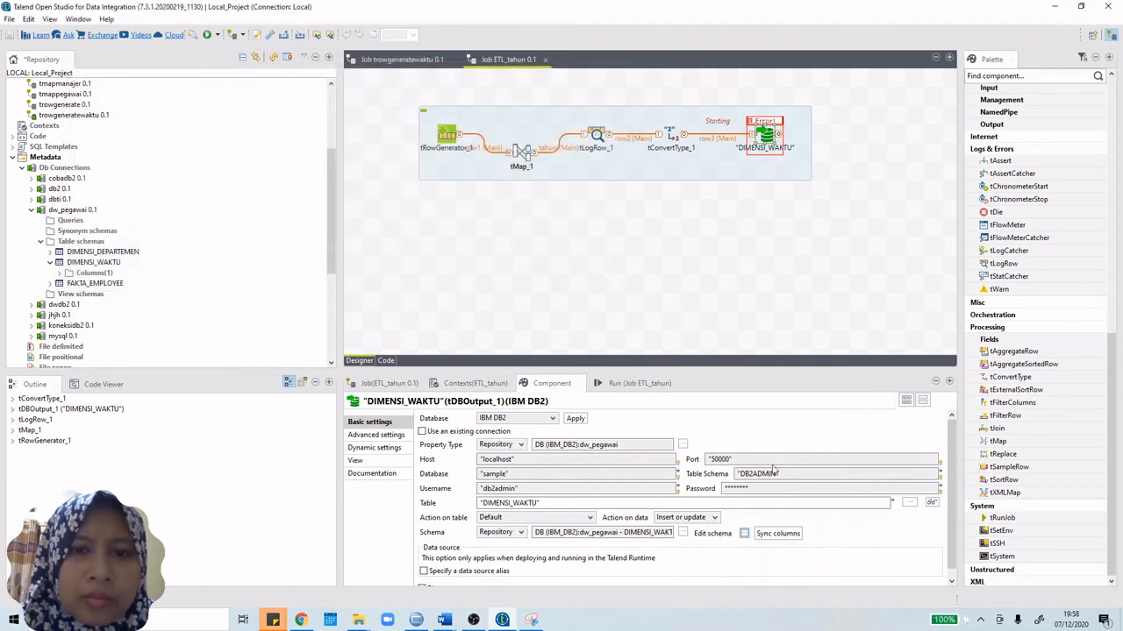
Step: Switch the DIMENSI_WAKTU schema from Repository to Built-In and sync its columns
left_click(773, 537)
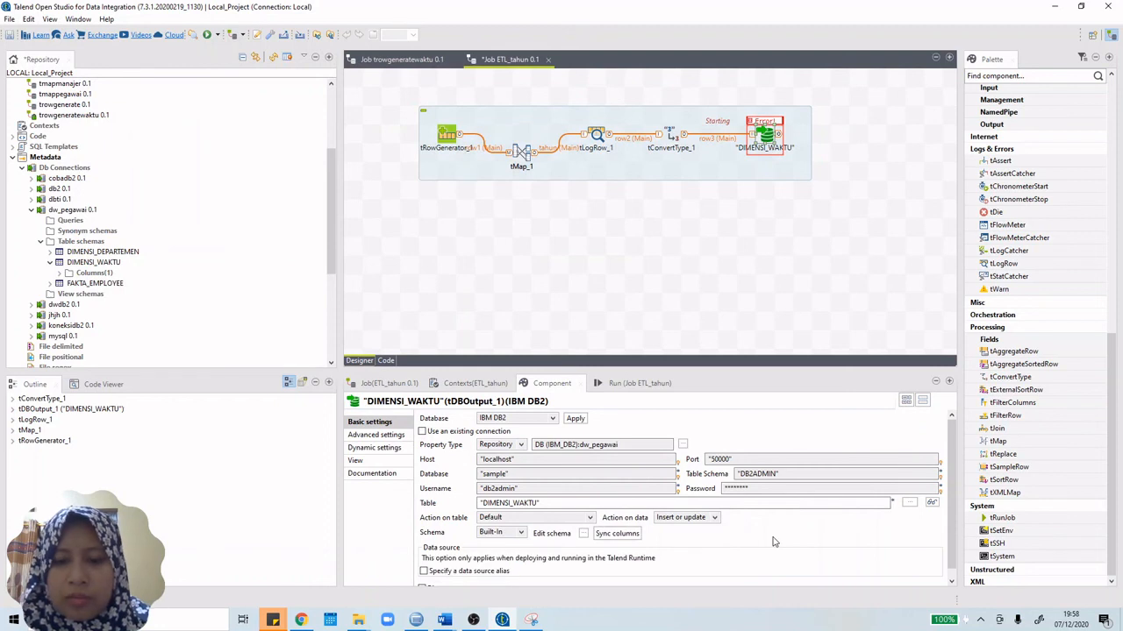
left_click(617, 534)
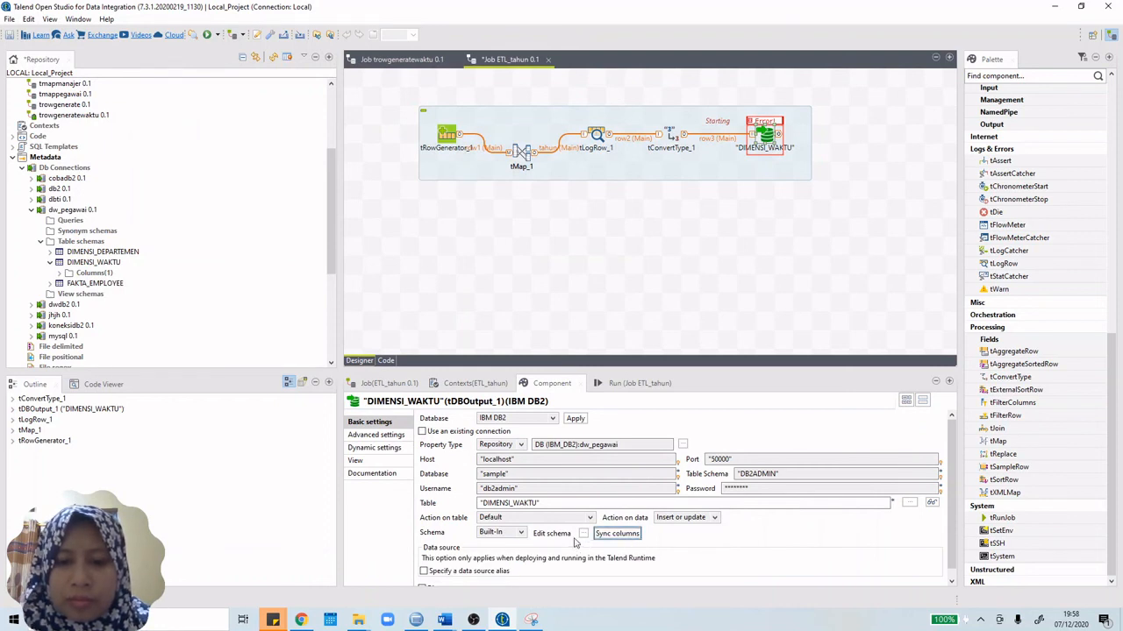
left_click(584, 534)
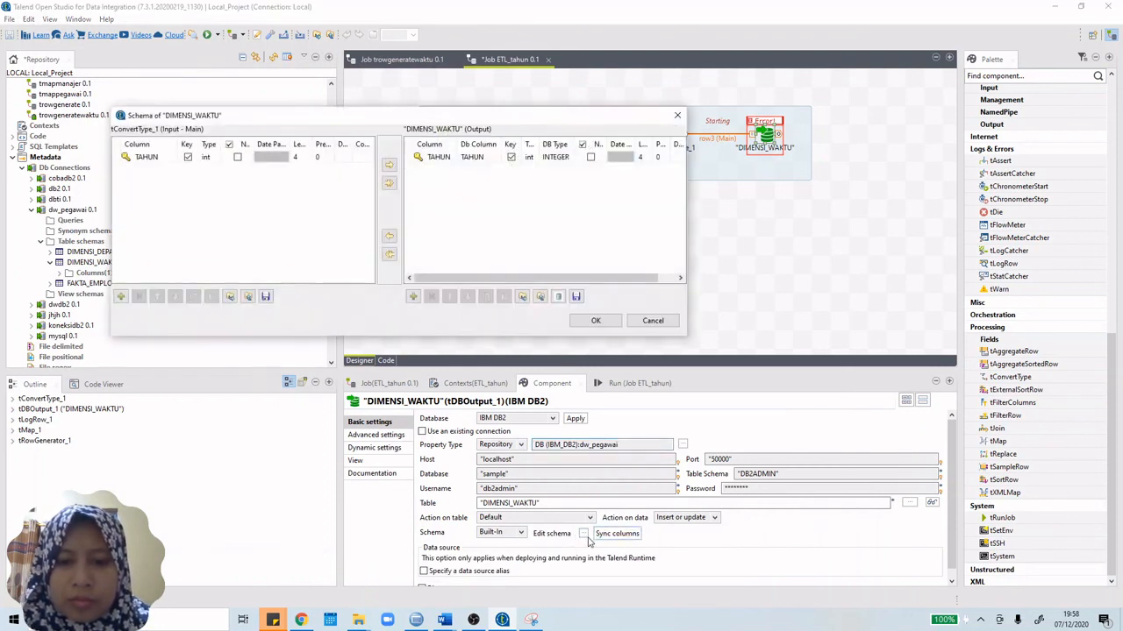
left_click(677, 115)
left_click(626, 537)
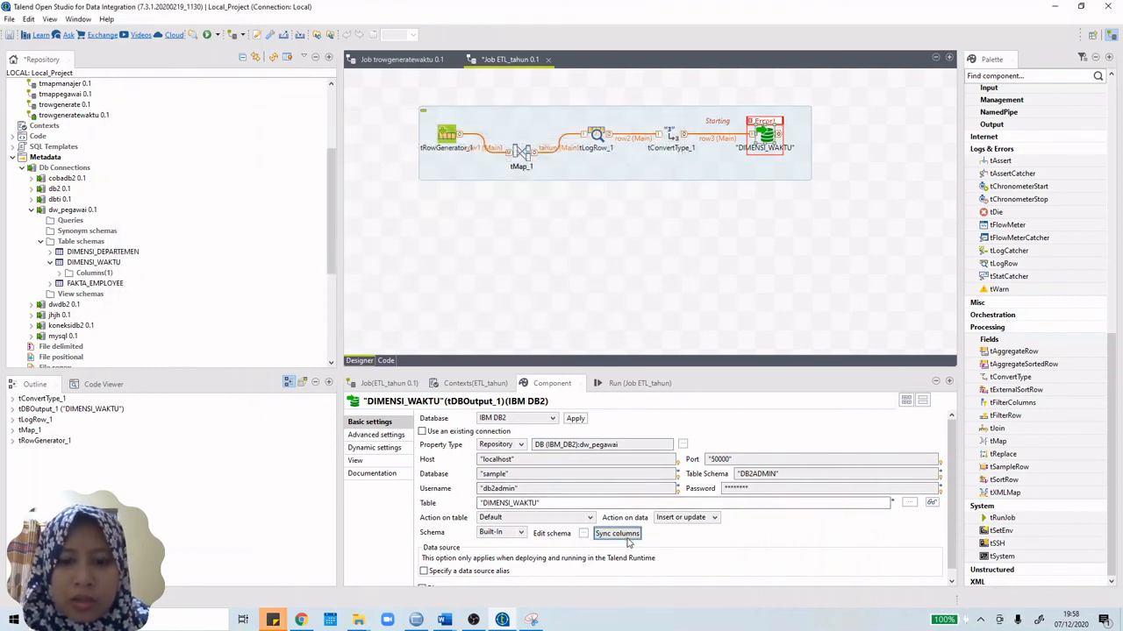
Step: Confirm TAHUN is checked as key in the Built-In schema and return to the Run panel
left_click(584, 534)
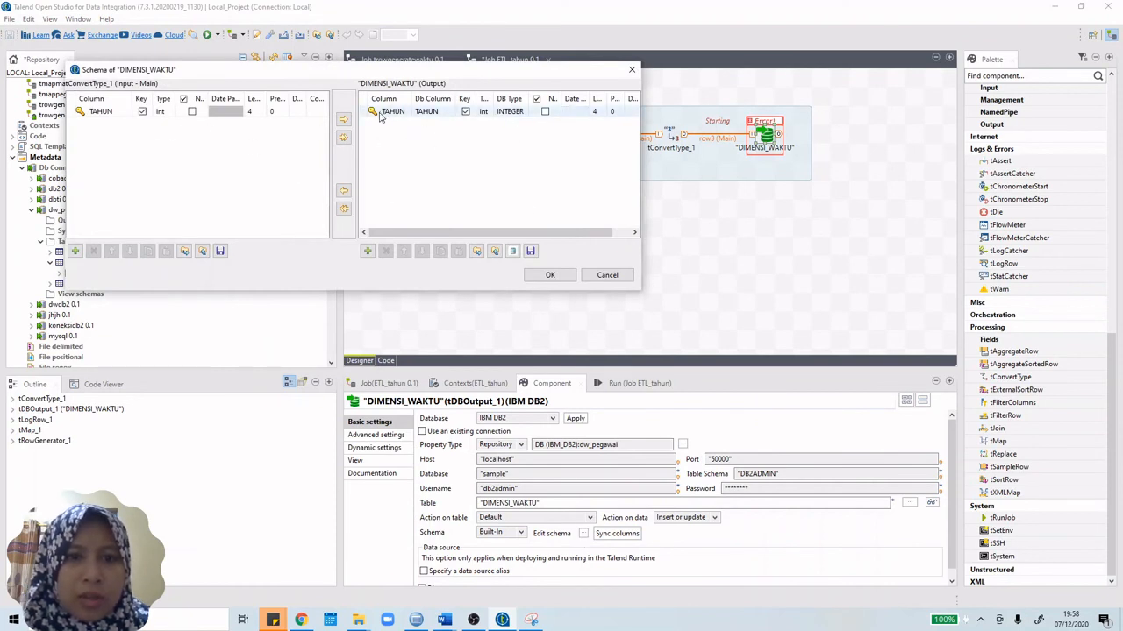
left_click(631, 71)
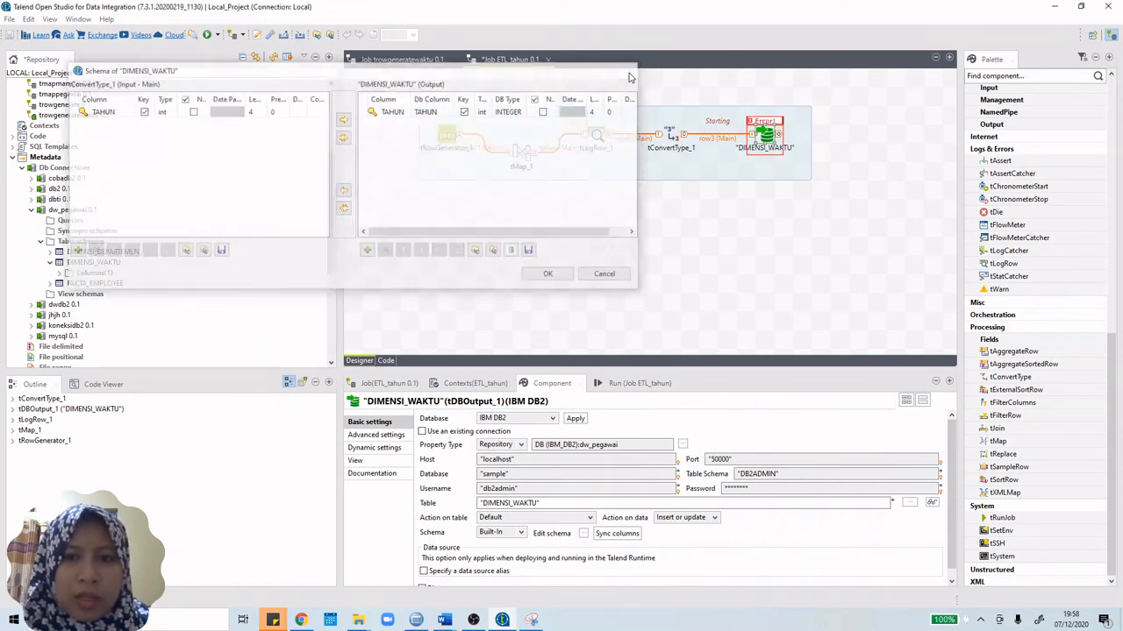
left_click(640, 384)
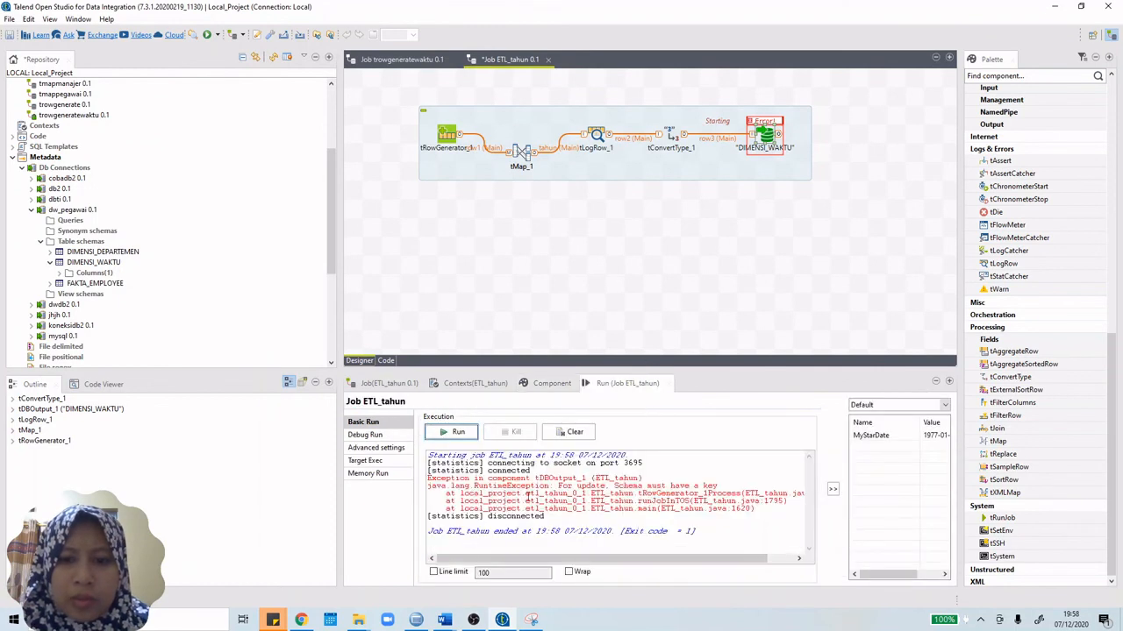
Step: Rerun ETL_tahun so it finishes with exit code 0, passing 100 rows into DIMENSI_WAKTU
left_click(456, 434)
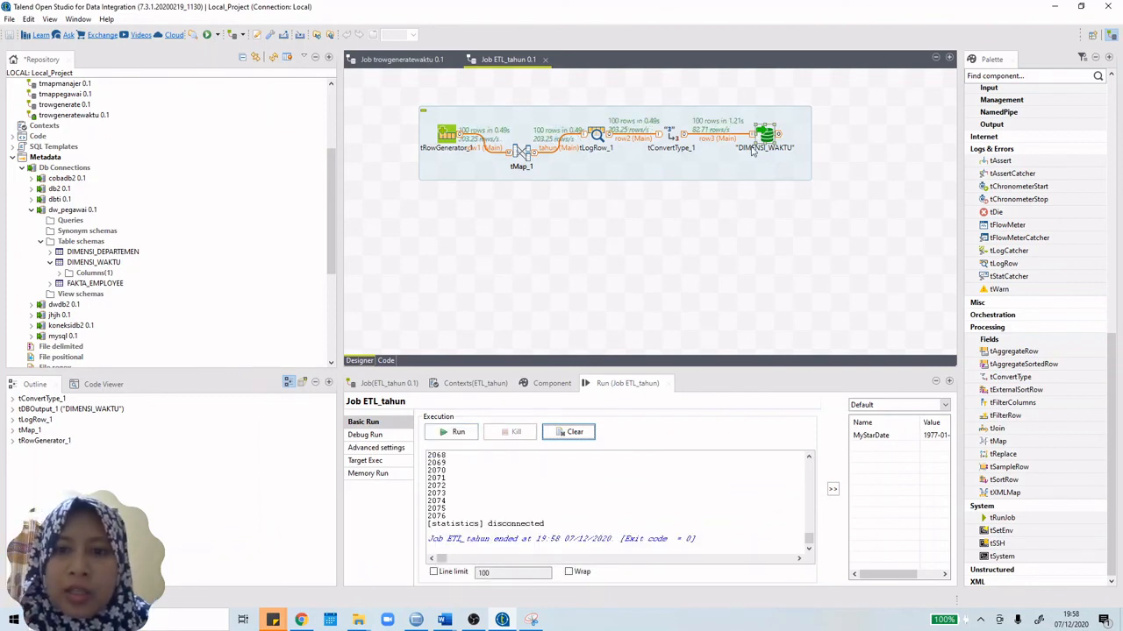
left_click(416, 619)
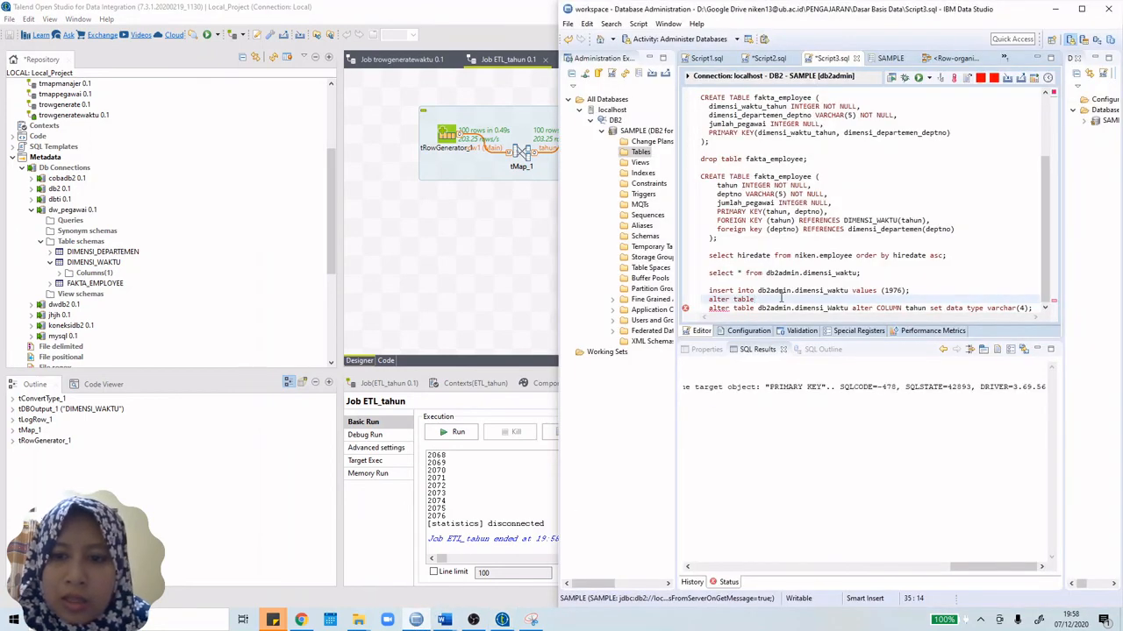
Step: Delete the leftover alter table lines from the SQL script
left_click_drag(709, 308, 1044, 308)
key("BackSpace")
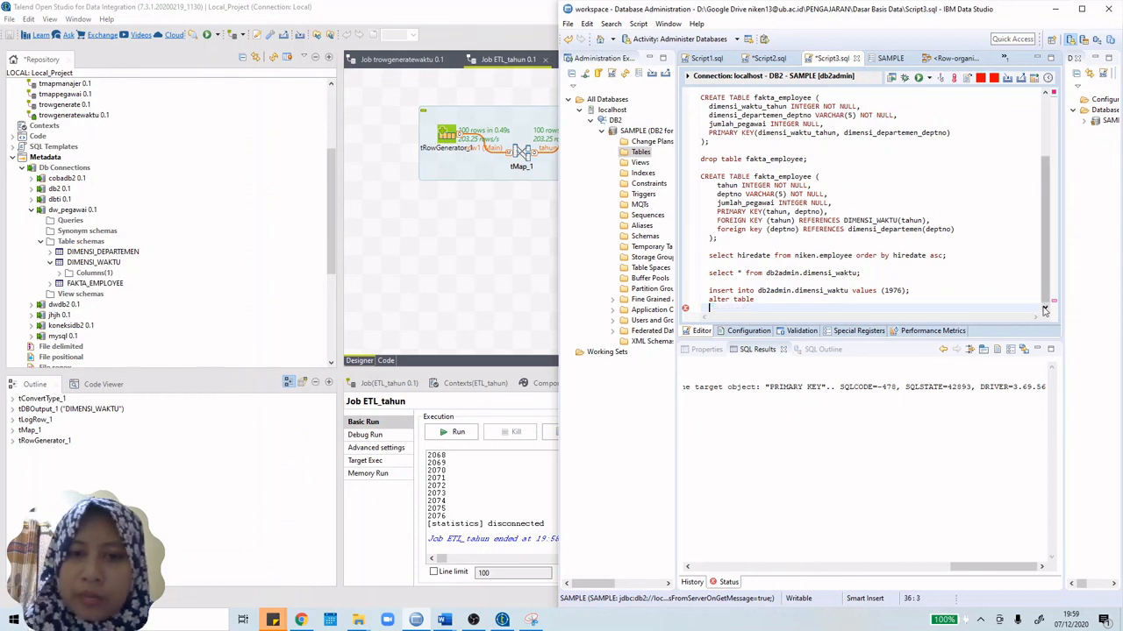
key("BackSpace")
key("BackSpace")
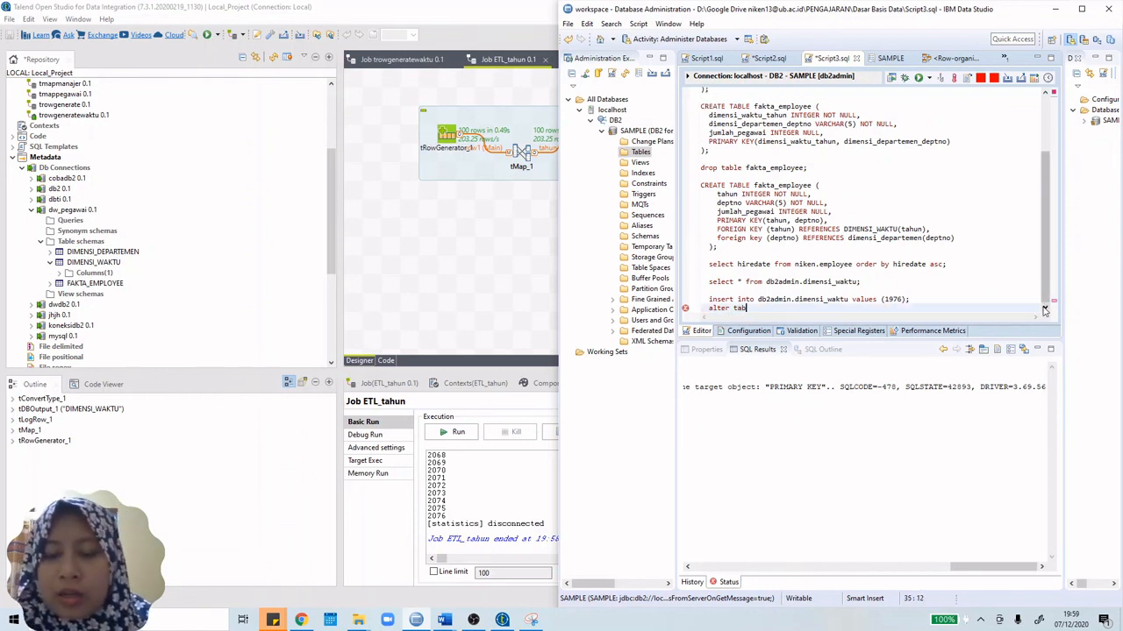
key("BackSpace")
key("BackSpace")
key("BackSpace")
key("BackSpace")
key("BackSpace")
key("BackSpace")
key("BackSpace")
key("BackSpace")
key("BackSpace")
key("Return")
key("Return")
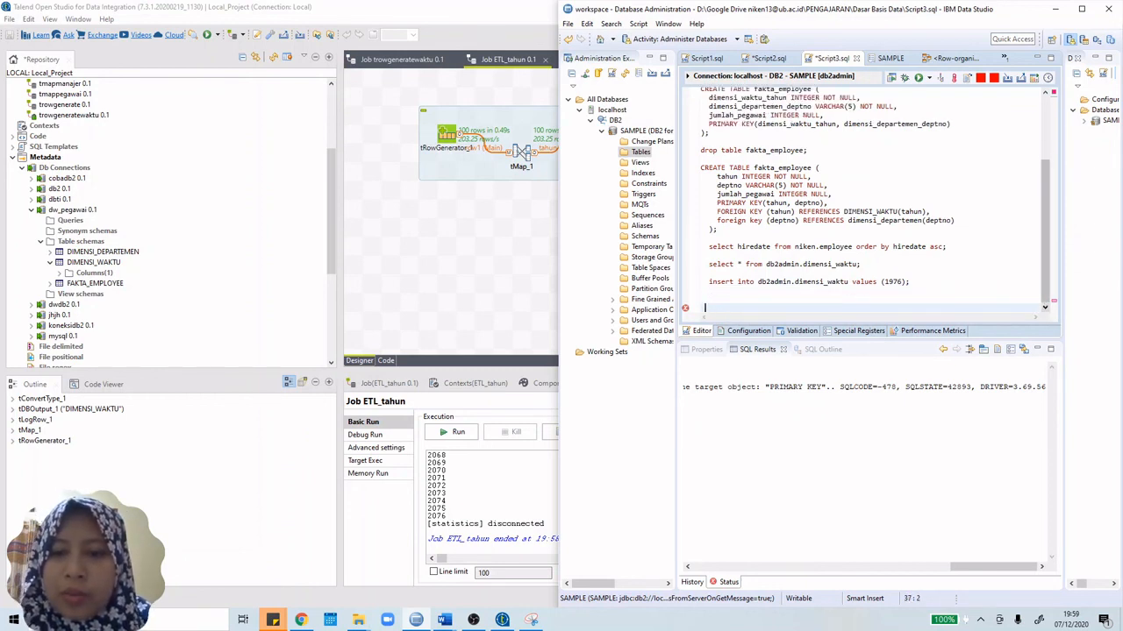
Step: Execute 'select * from db2admin.dimensi_waktu;' and scroll results to row 101, year 2076
left_click_drag(1005, 263, 698, 261)
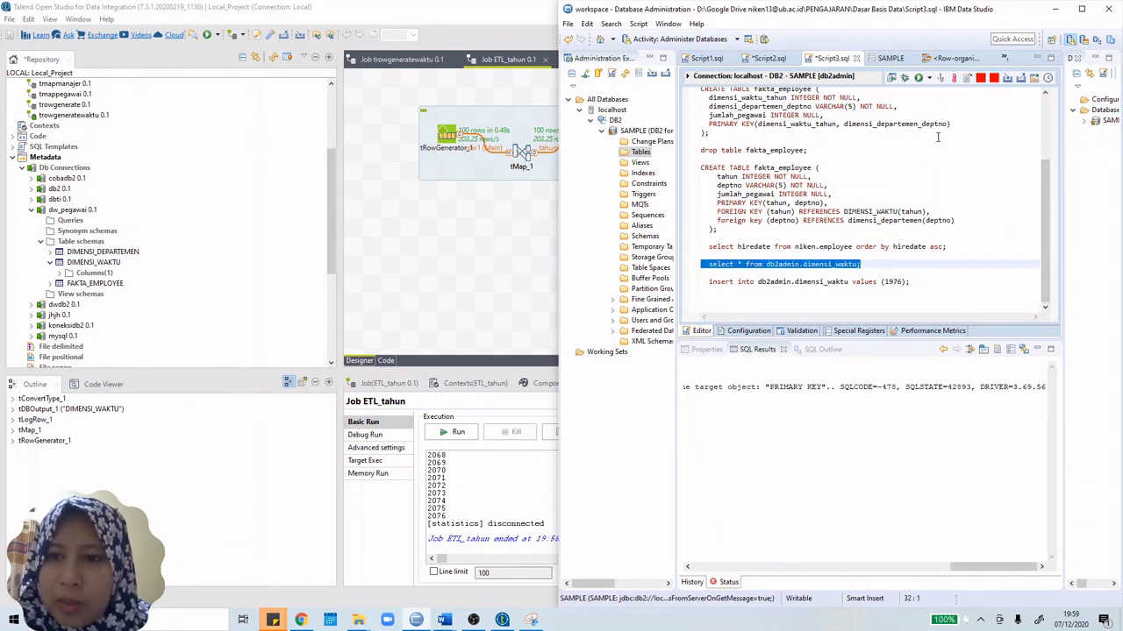
left_click(919, 78)
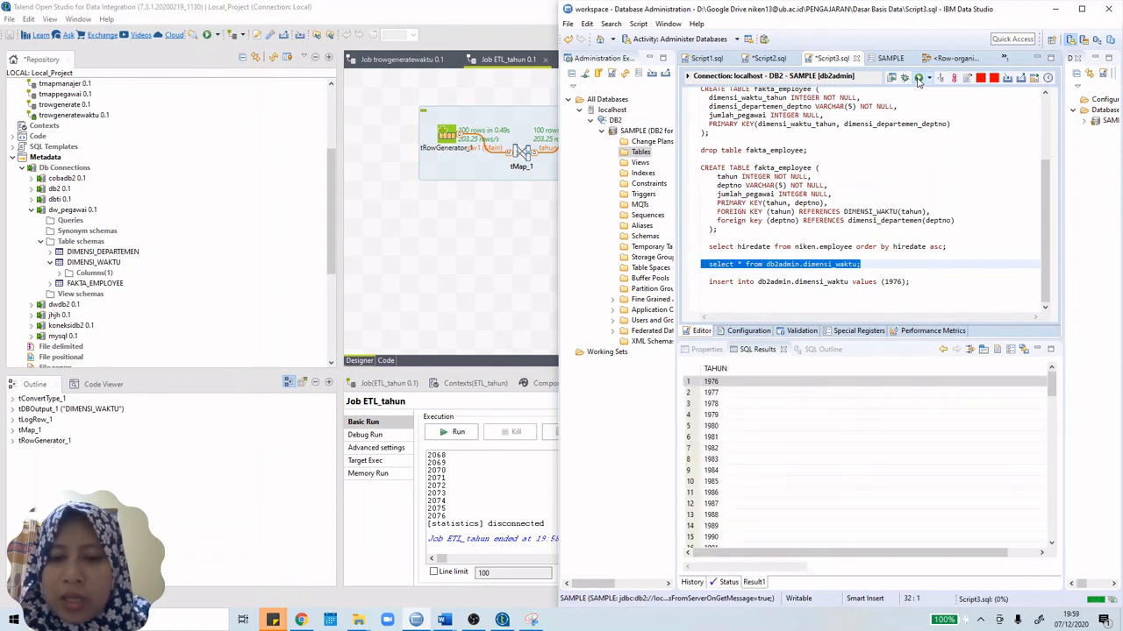
scroll(741, 447, "down", 3)
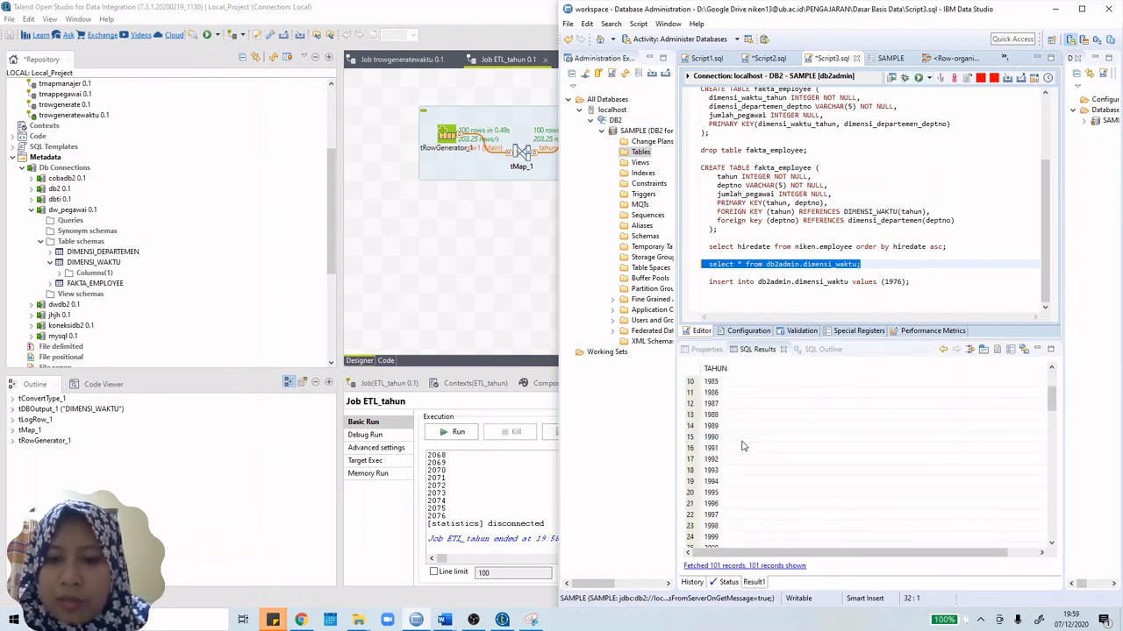
scroll(741, 448, "up", 5)
scroll(737, 446, "down", 20)
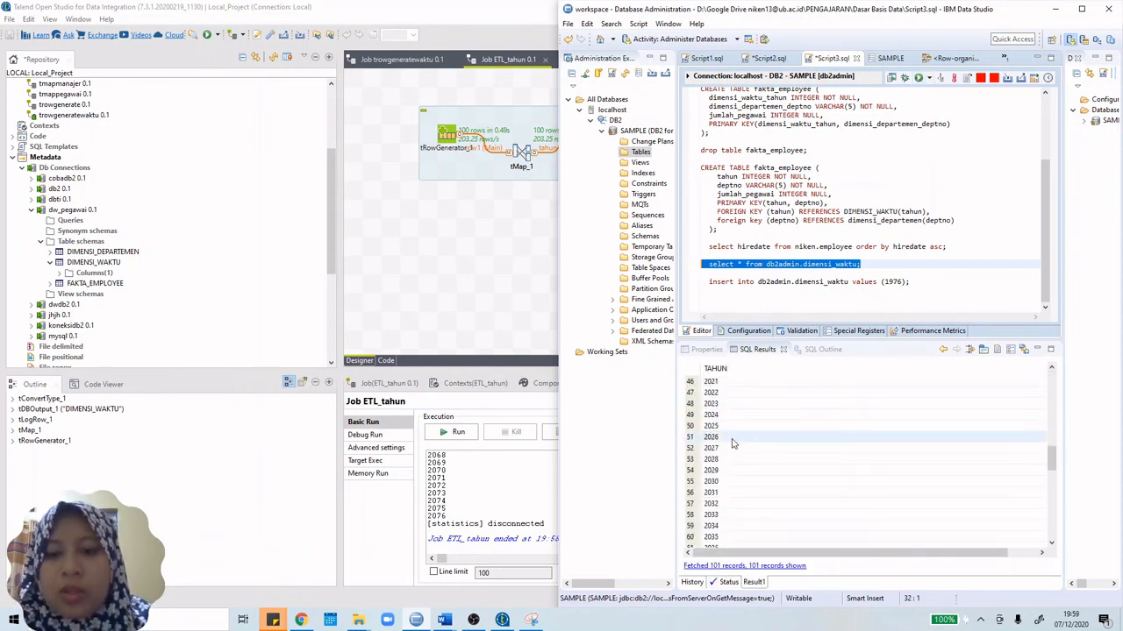
scroll(734, 445, "down", 9)
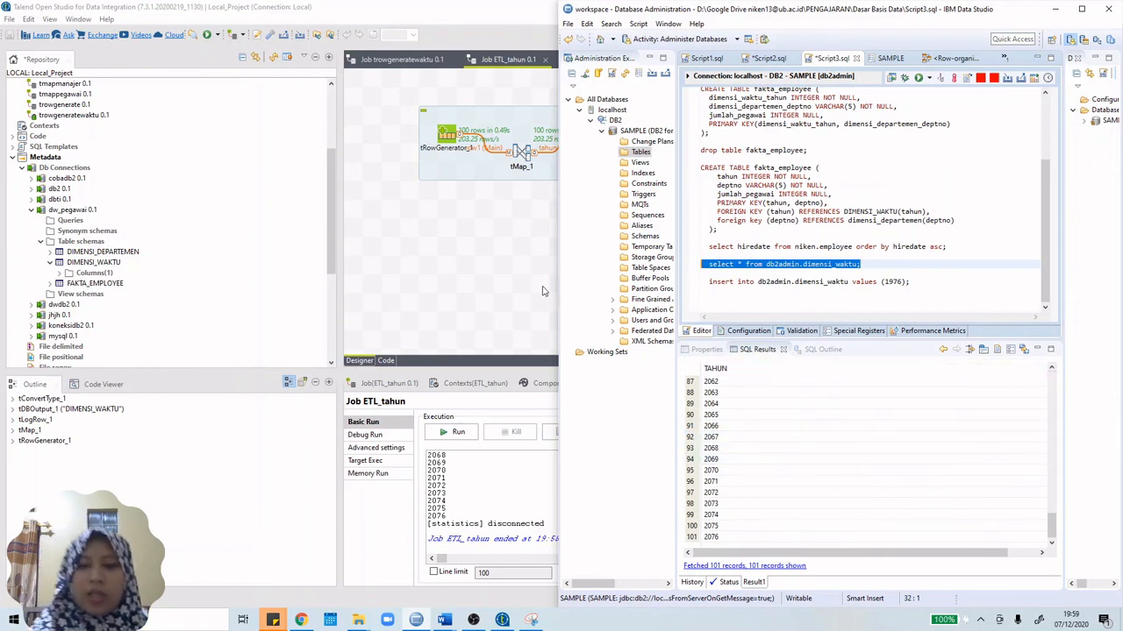
left_click(506, 288)
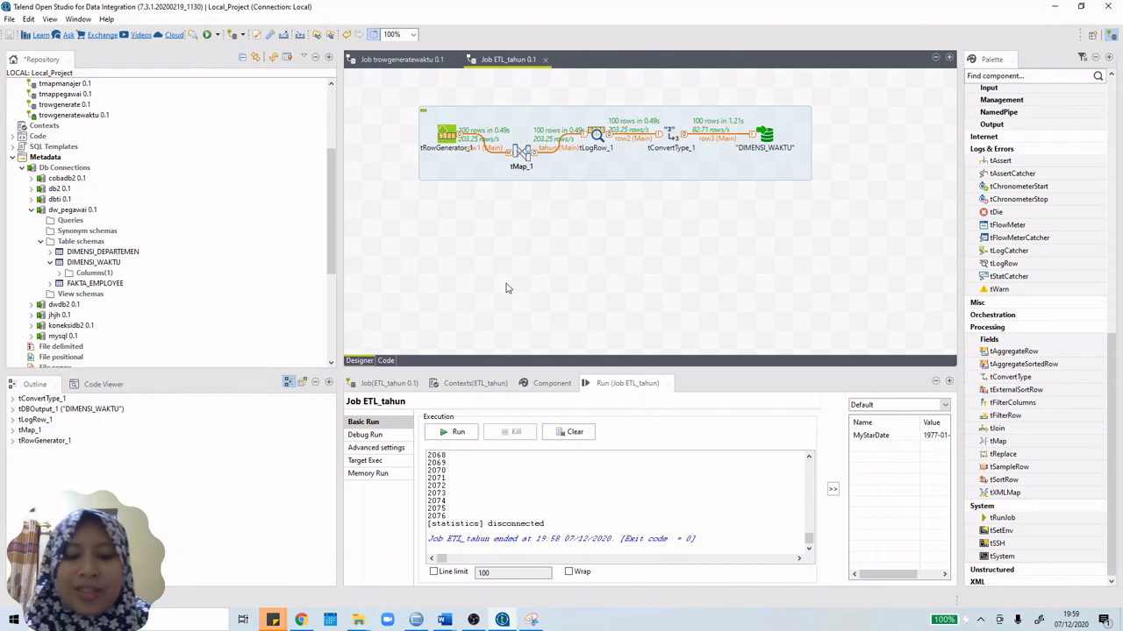
Step: Minimize Talend so the 101-year dimensi_waktu results show beside the Word notes
left_click(501, 620)
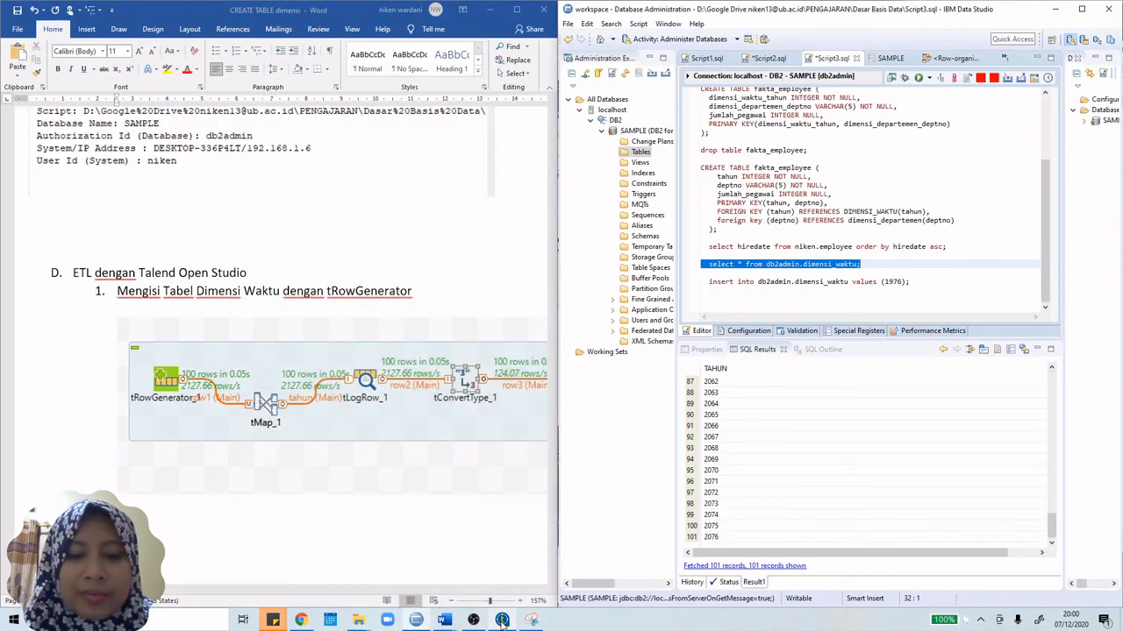